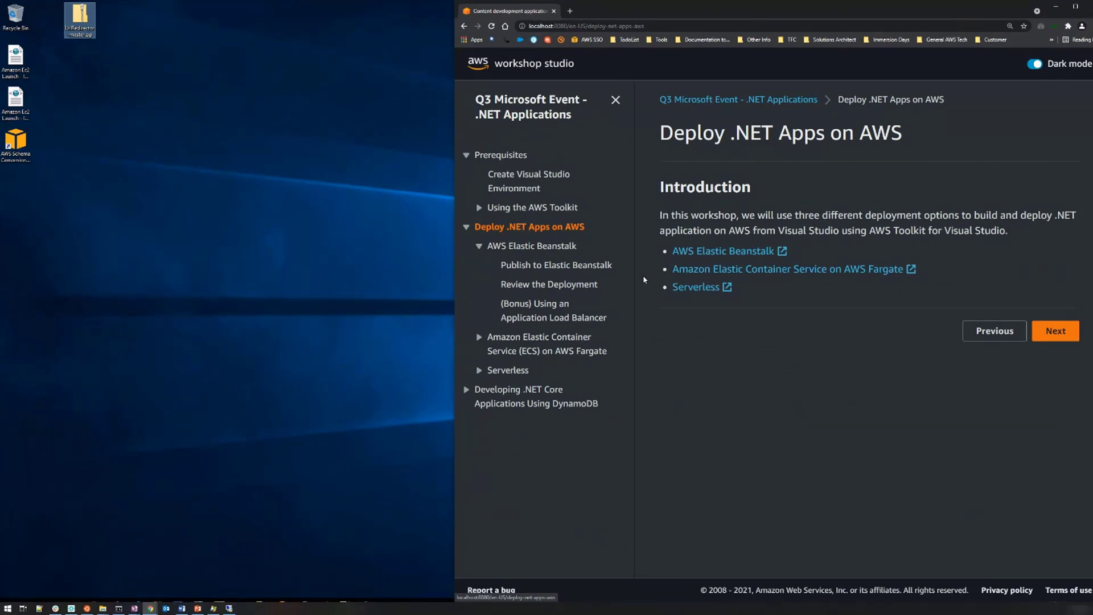
Open the AWS Elastic Beanstalk lab page, widen the browser window and review the overview and architecture diagram.
{"action": "left_click", "coordinate": [532, 247]}
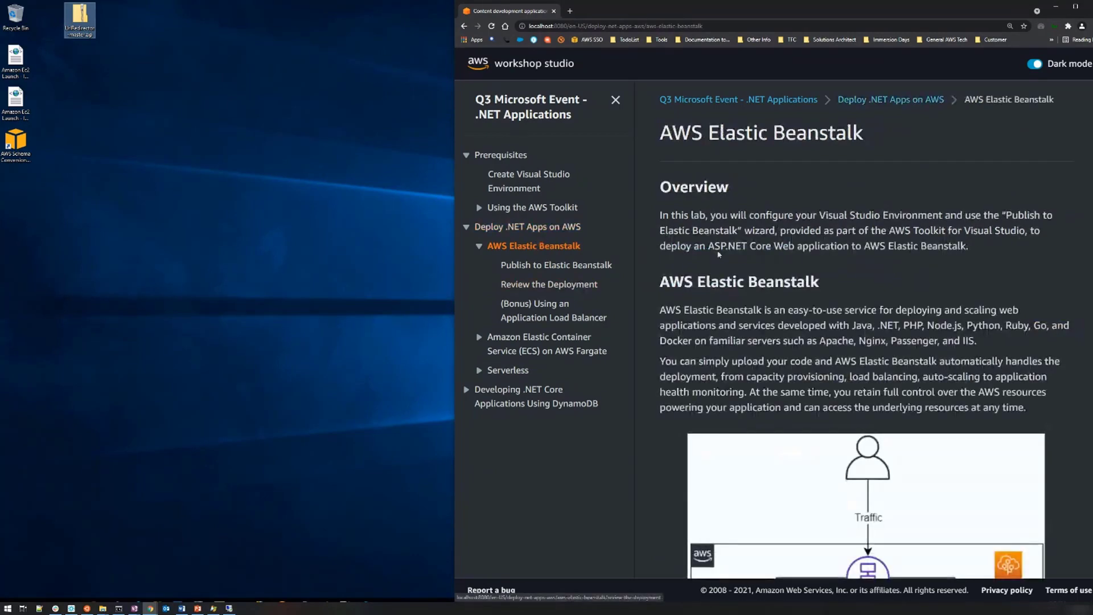
{"action": "left_click_drag", "start_coordinate": [452, 256], "coordinate": [342, 265]}
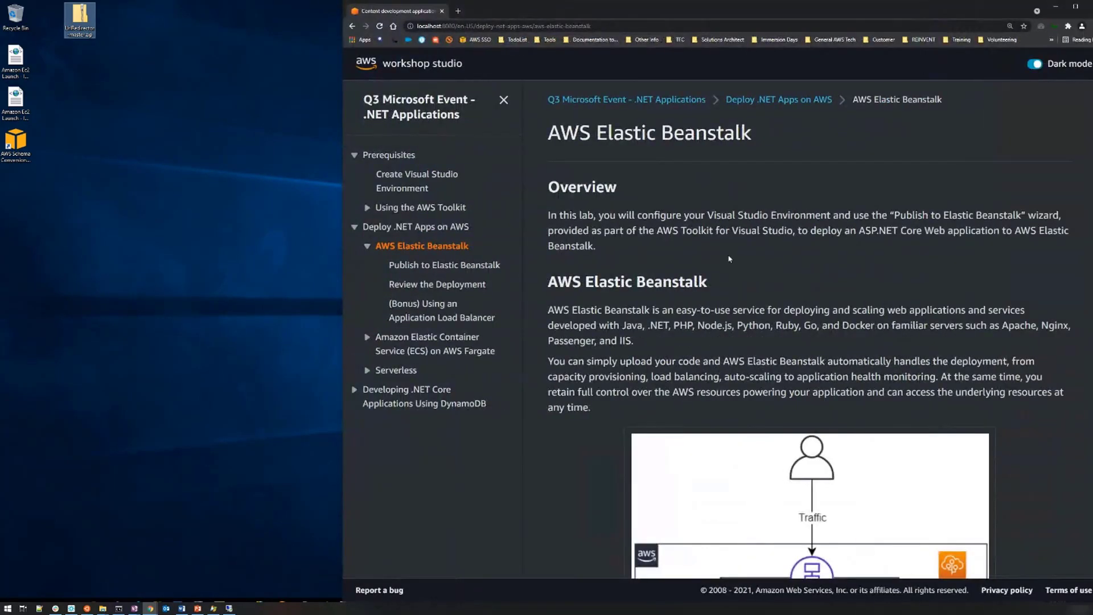
{"action": "scroll", "coordinate": [730, 260], "scroll_direction": "down", "scroll_amount": 5}
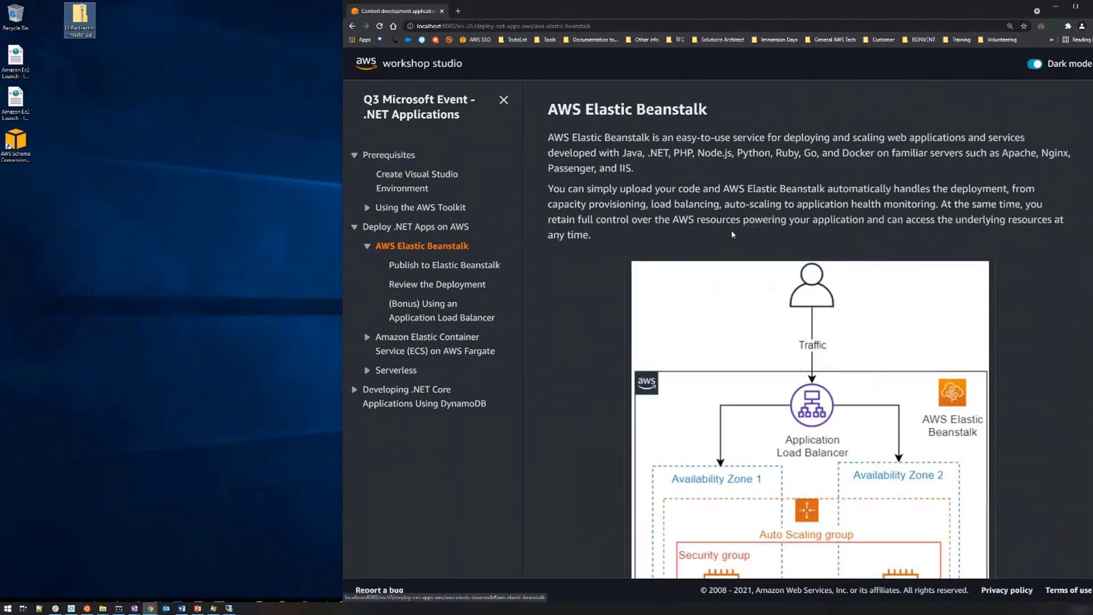
{"action": "scroll", "coordinate": [719, 247], "scroll_direction": "down", "scroll_amount": 1}
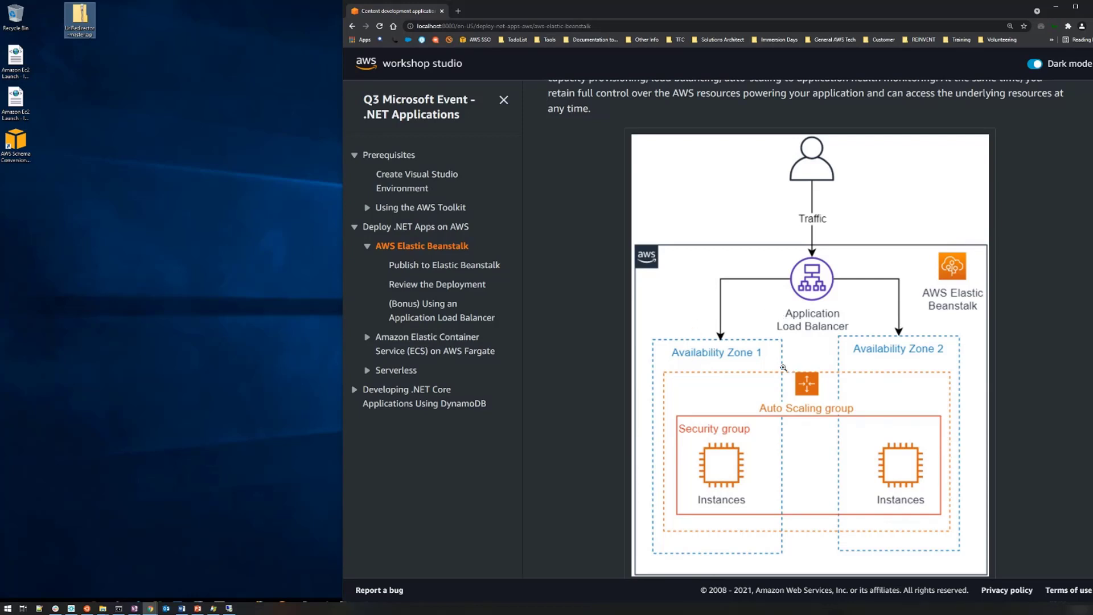
{"action": "scroll", "coordinate": [744, 364], "scroll_direction": "down", "scroll_amount": 1}
{"action": "scroll", "coordinate": [744, 365], "scroll_direction": "down", "scroll_amount": 2}
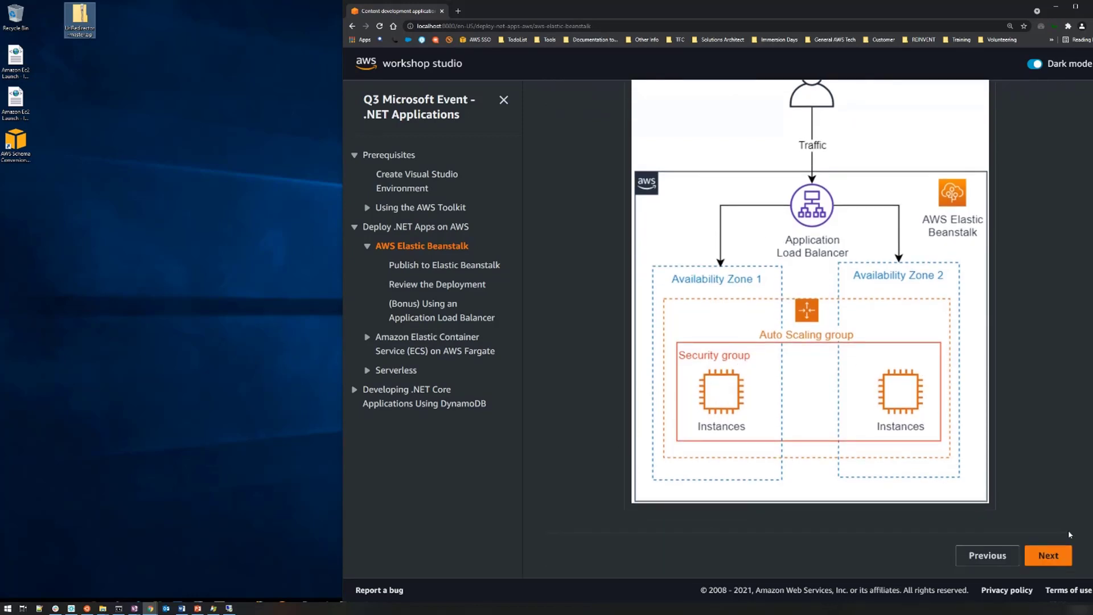
Advance to the Publish to Elastic Beanstalk page and download the sample ASP.NET Core web application.
{"action": "left_click", "coordinate": [1048, 556]}
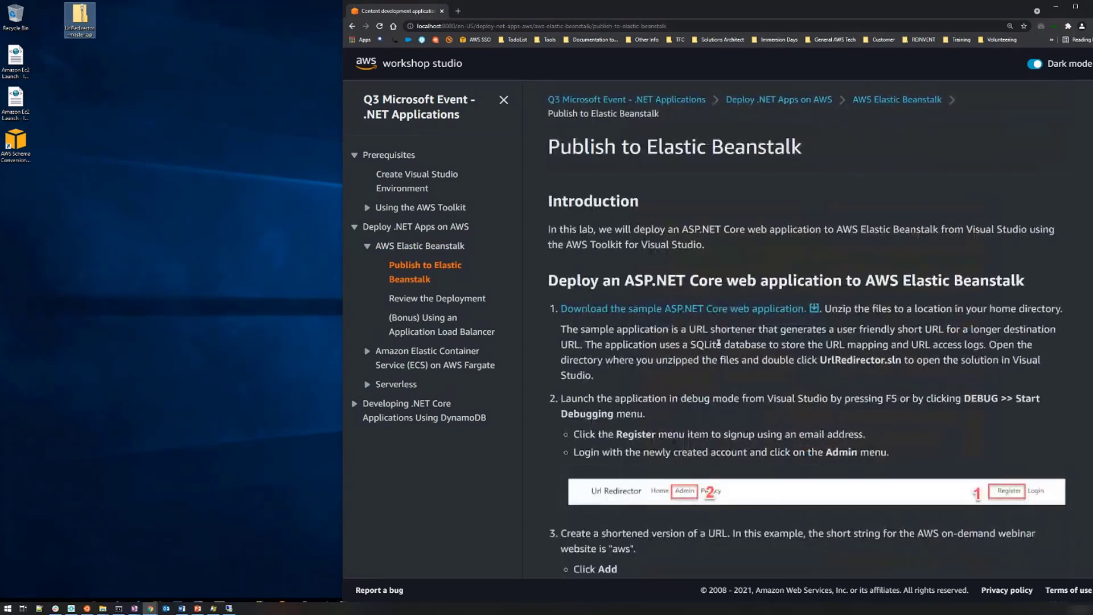
{"action": "scroll", "coordinate": [736, 310], "scroll_direction": "down", "scroll_amount": 2}
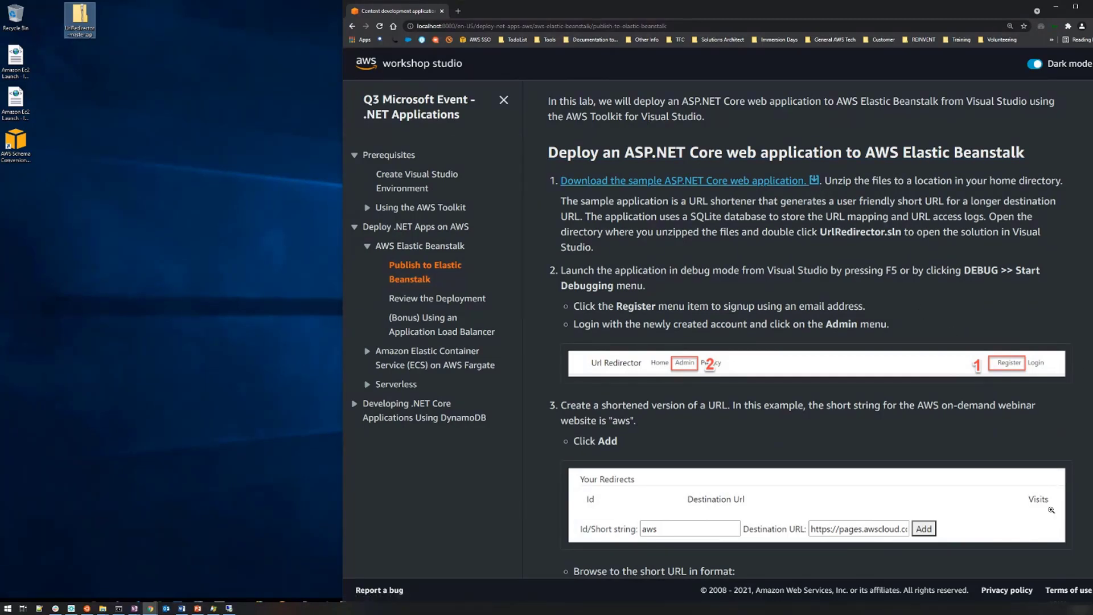
{"action": "left_click", "coordinate": [689, 179]}
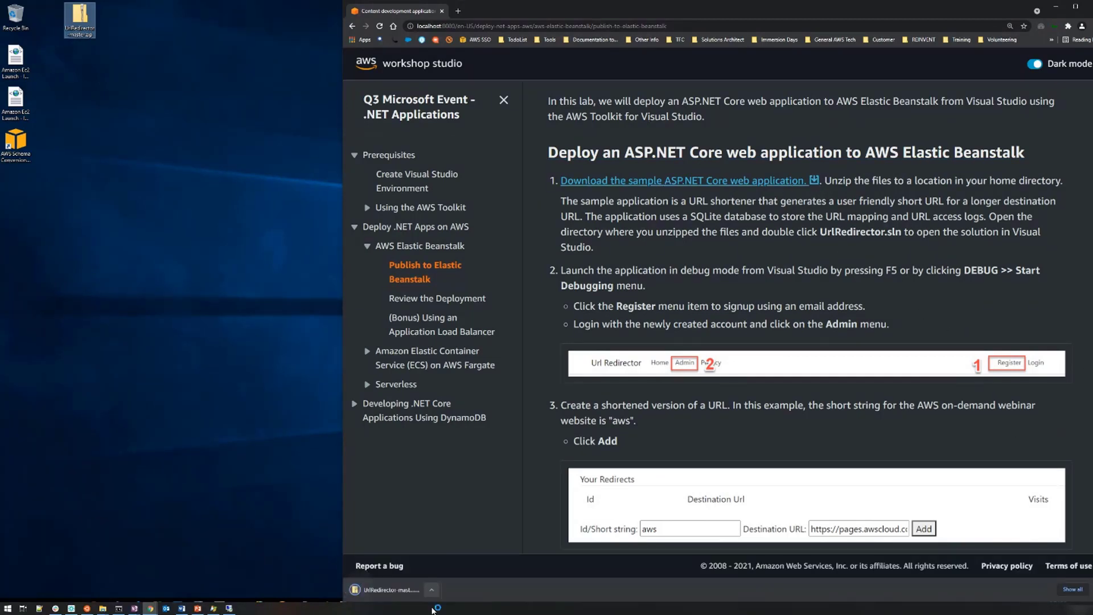
{"action": "left_click", "coordinate": [431, 595]}
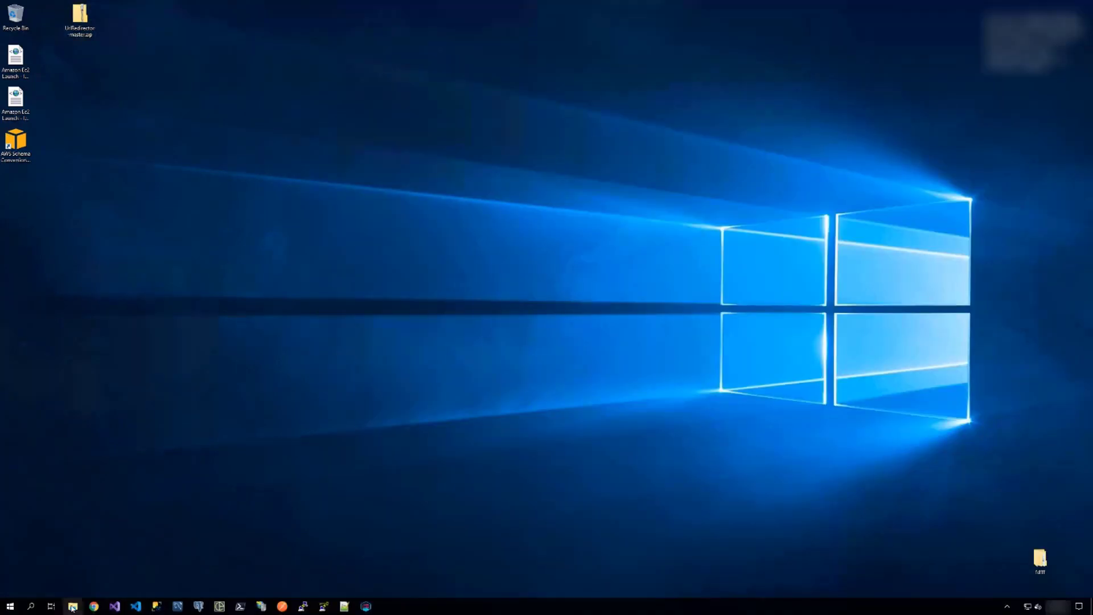
Move UrlRedirector-master.zip from the Downloads folder to the desktop, replacing the existing copy.
{"action": "left_click", "coordinate": [73, 606]}
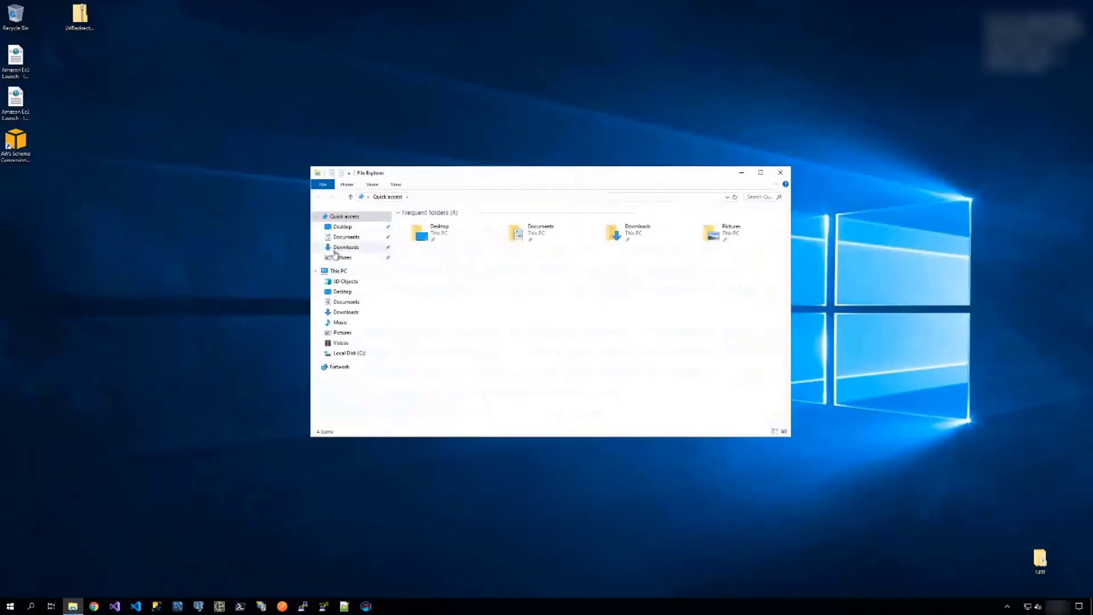
{"action": "left_click", "coordinate": [346, 248]}
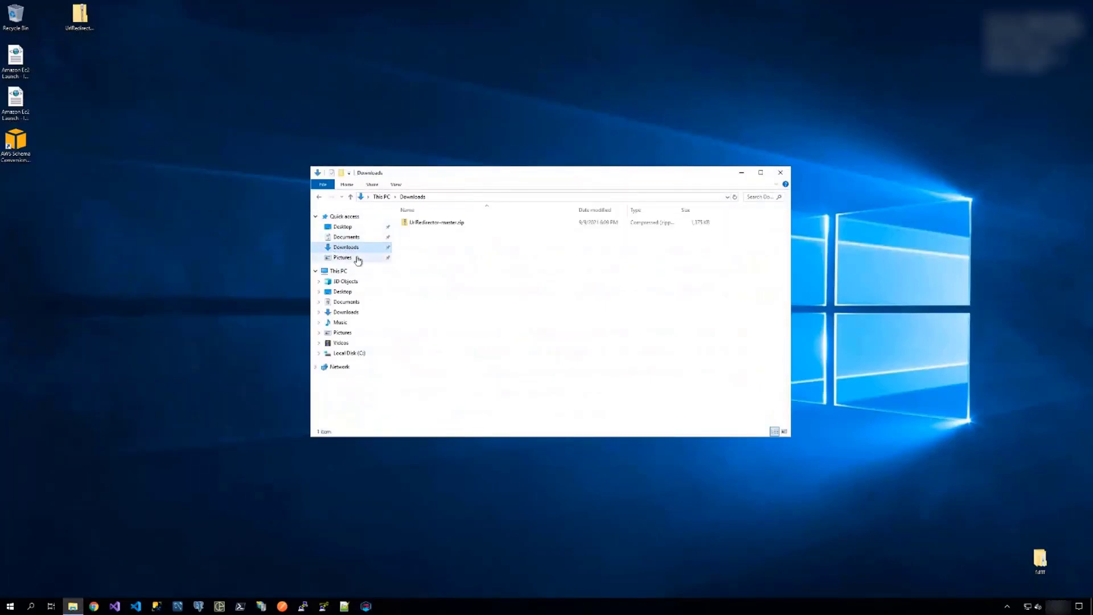
{"action": "left_click_drag", "start_coordinate": [449, 223], "coordinate": [115, 138]}
{"action": "left_click", "coordinate": [486, 245]}
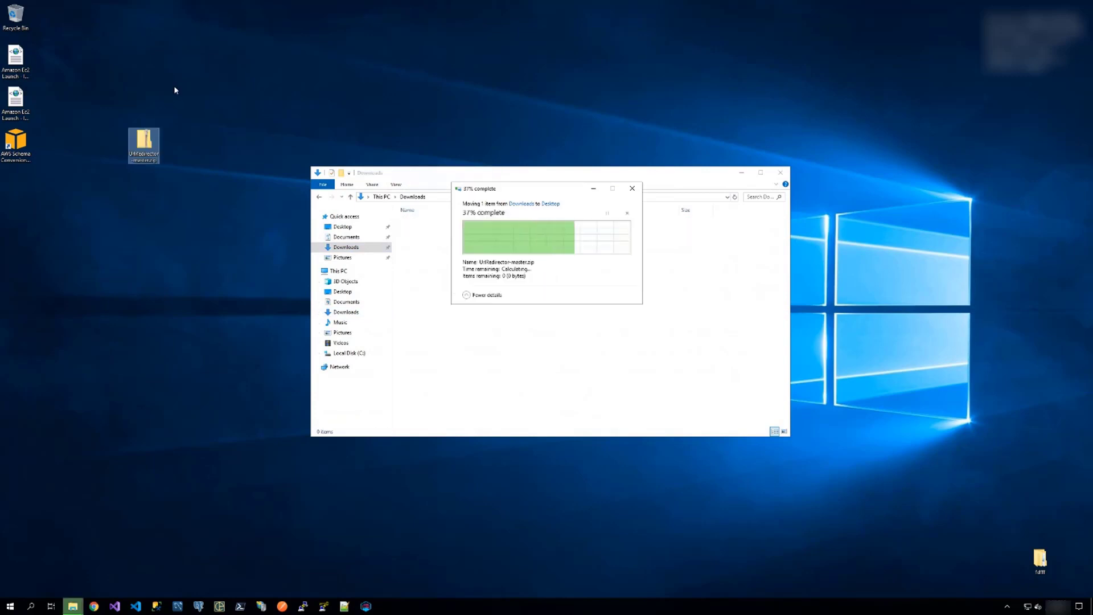
Extract the zip archive into the UrlRedirector-master folder on the desktop and minimize the folder windows.
{"action": "right_click", "coordinate": [149, 132]}
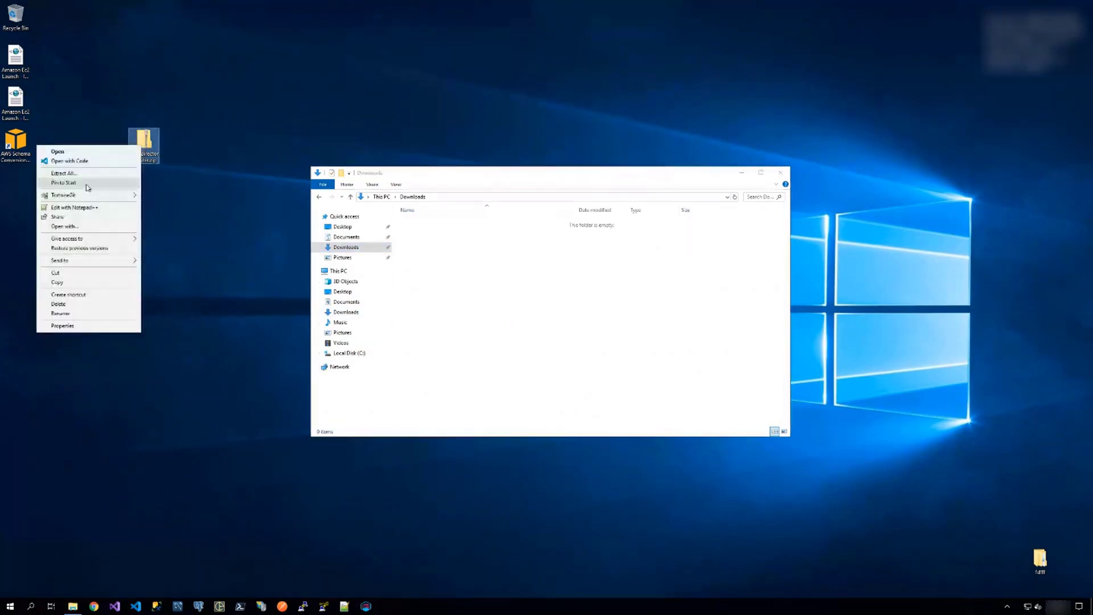
{"action": "left_click", "coordinate": [71, 172]}
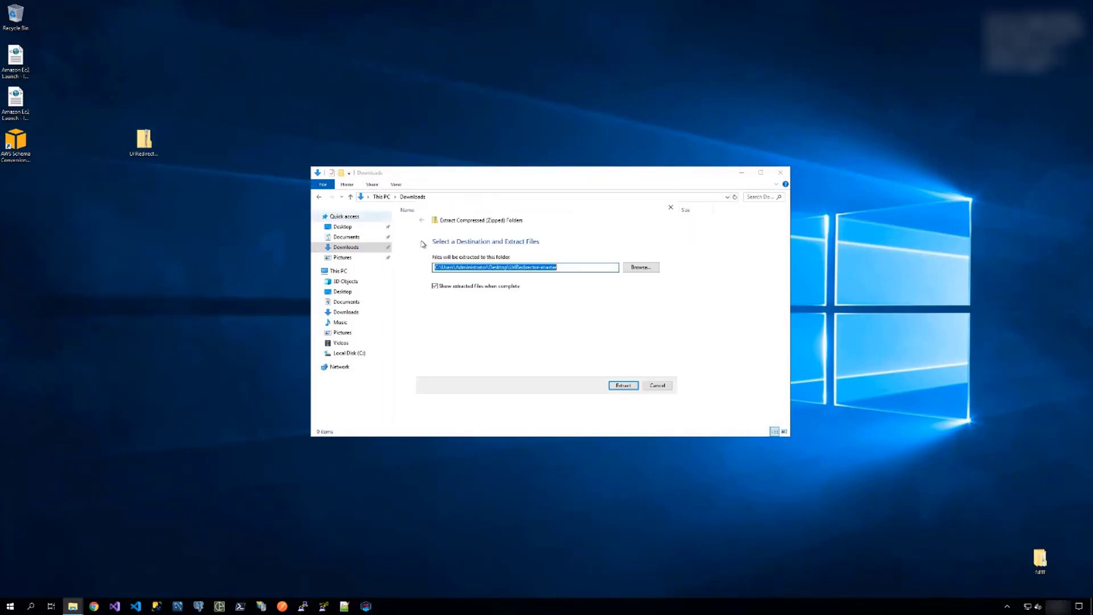
{"action": "left_click", "coordinate": [623, 385]}
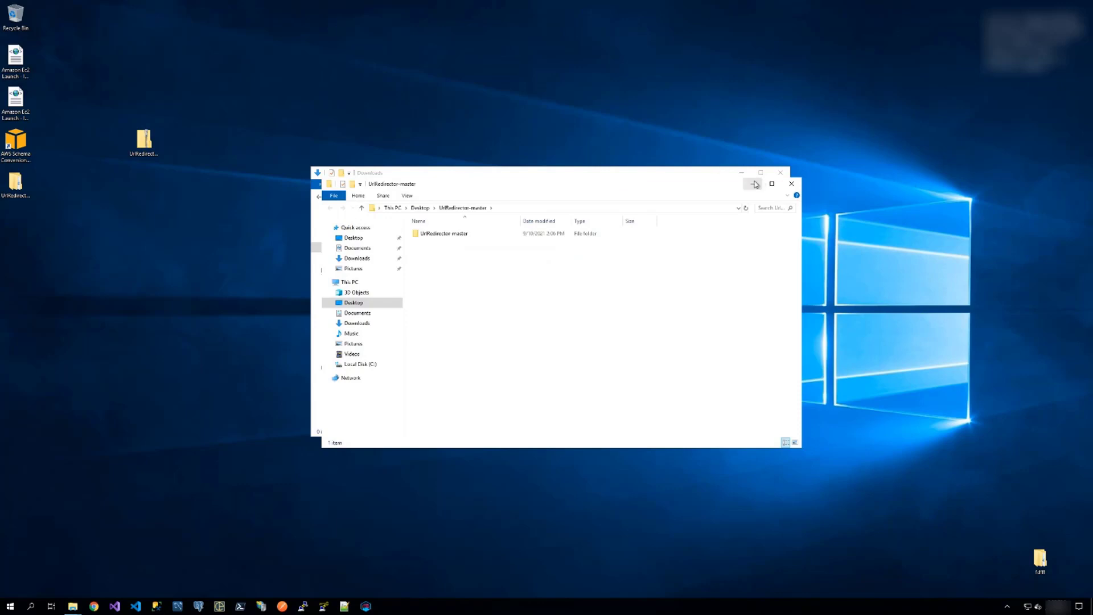
{"action": "left_click", "coordinate": [753, 183]}
{"action": "left_click", "coordinate": [742, 173]}
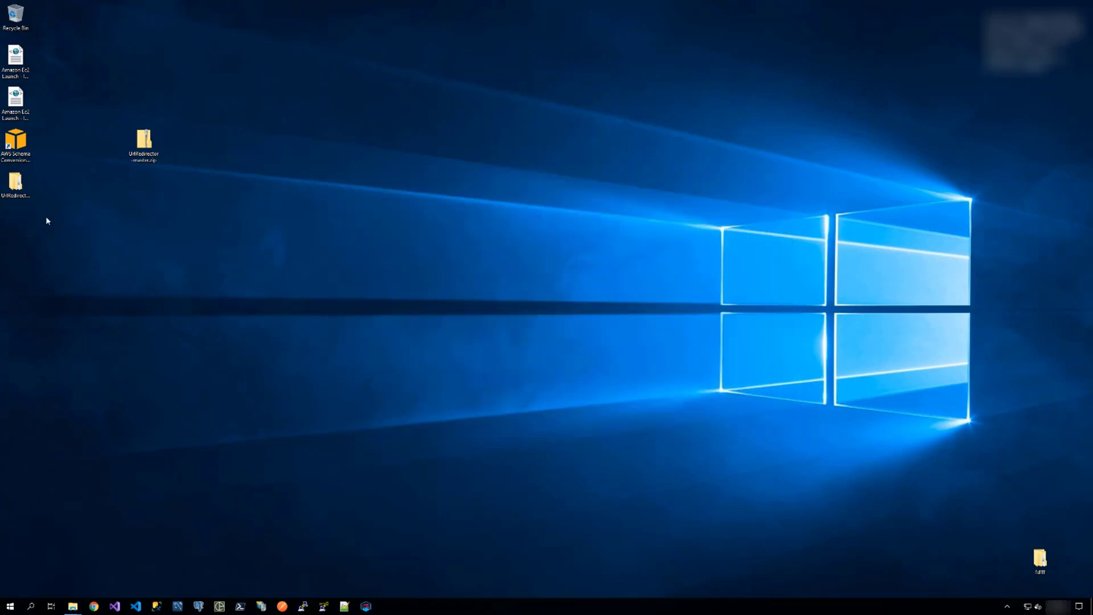
Open the UrlRedirector.sln solution from the inner UrlRedirector-master folder in Visual Studio.
{"action": "left_click", "coordinate": [16, 183]}
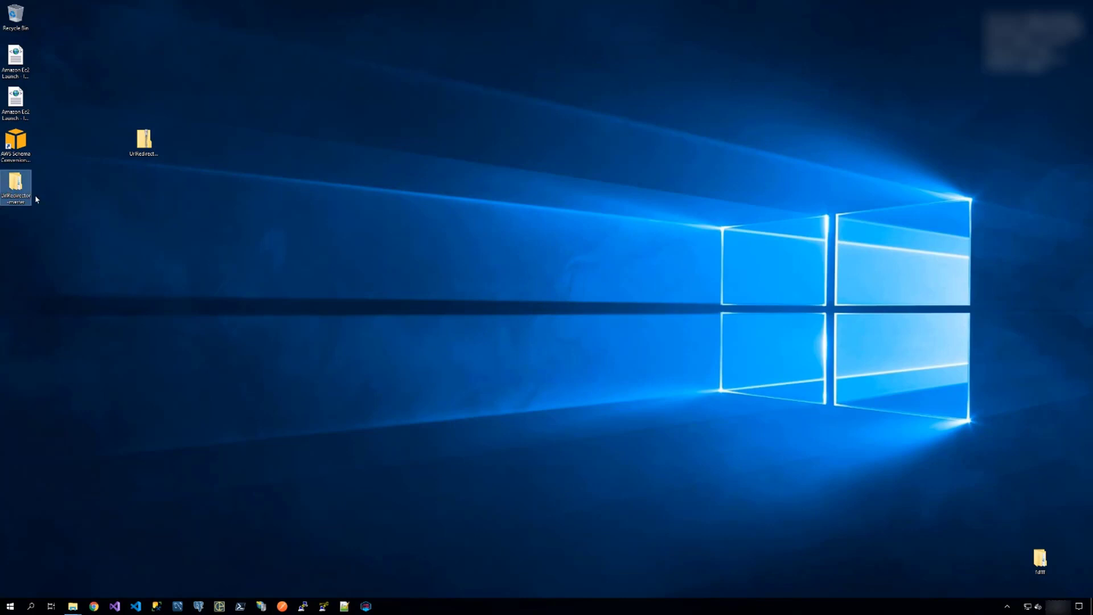
{"action": "left_click", "coordinate": [314, 221]}
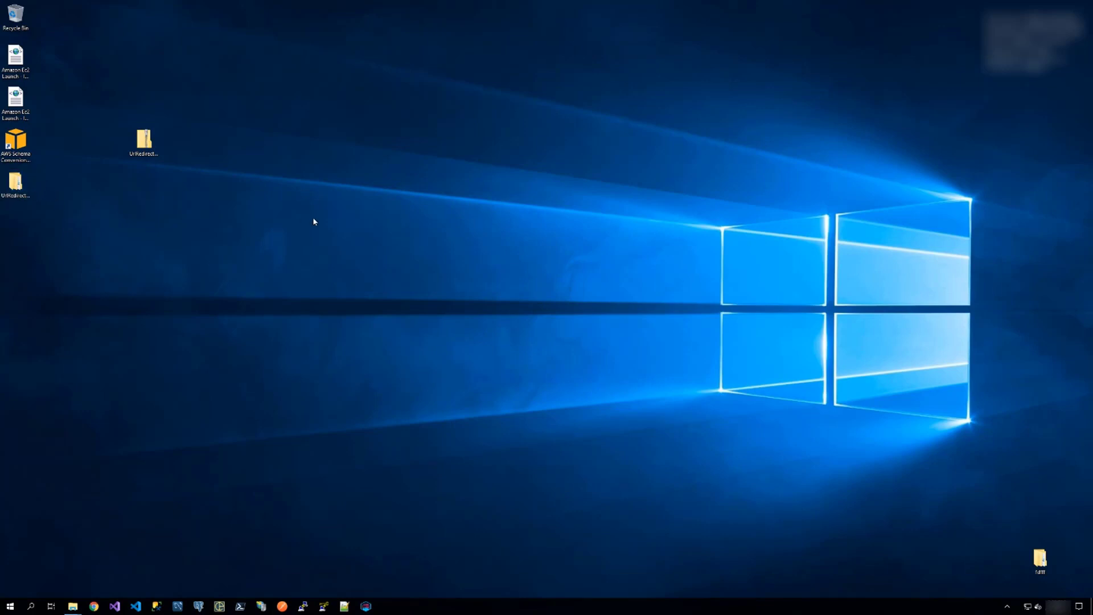
{"action": "left_click", "coordinate": [459, 249]}
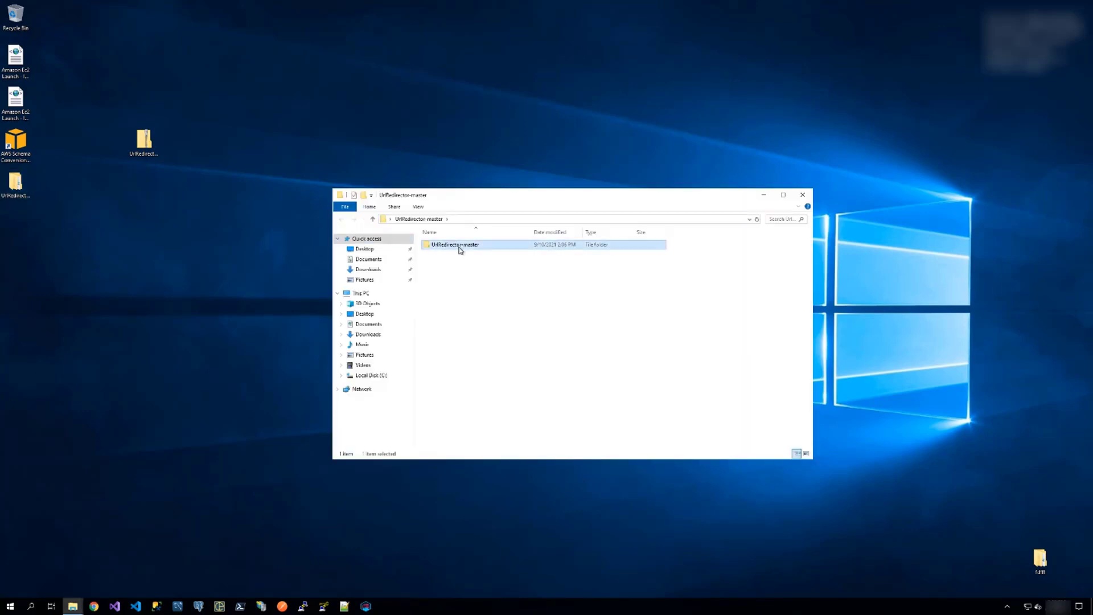
{"action": "double_click", "coordinate": [460, 249]}
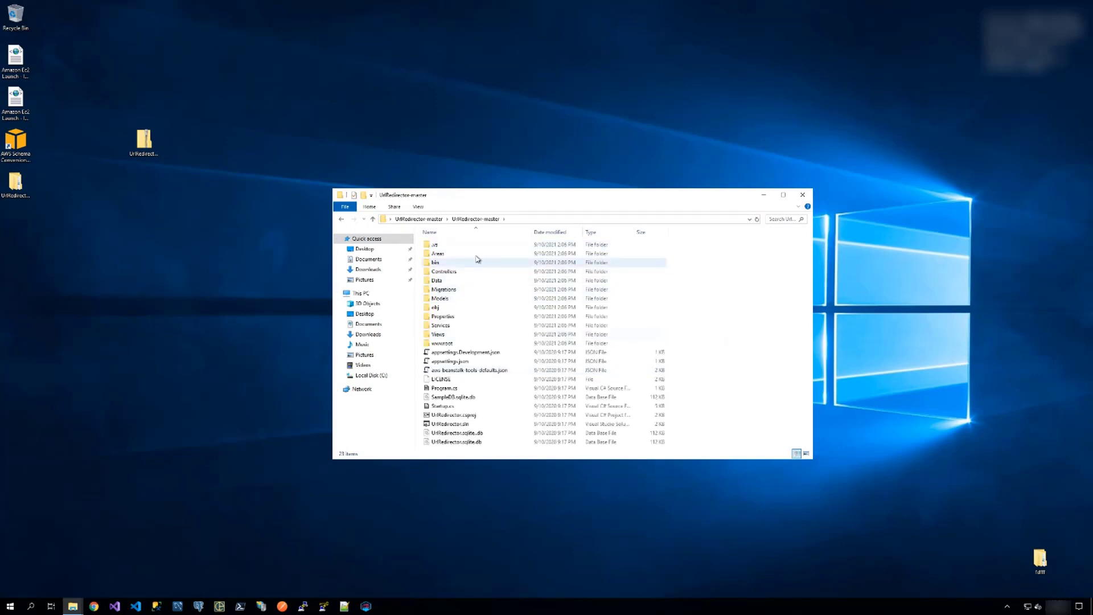
{"action": "left_click_drag", "start_coordinate": [505, 195], "coordinate": [516, 131]}
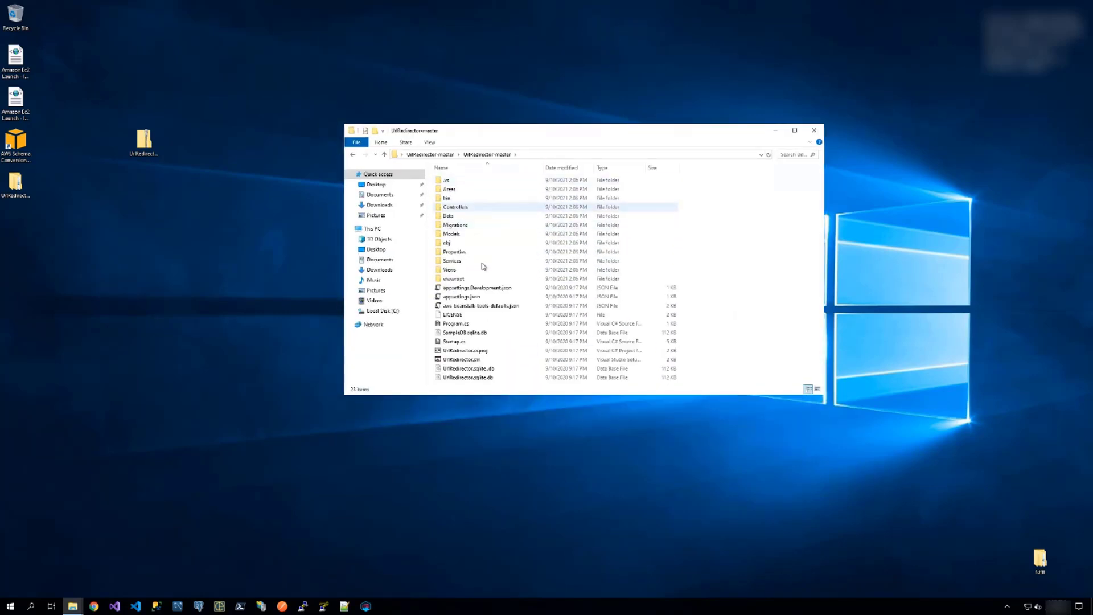
{"action": "left_click", "coordinate": [466, 361]}
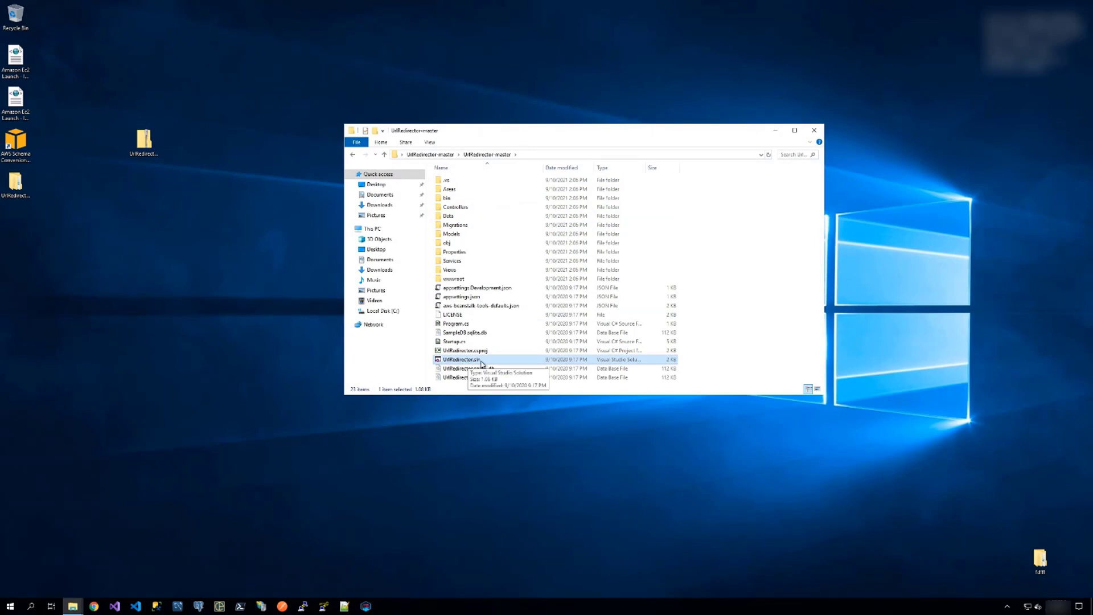
{"action": "double_click", "coordinate": [468, 360]}
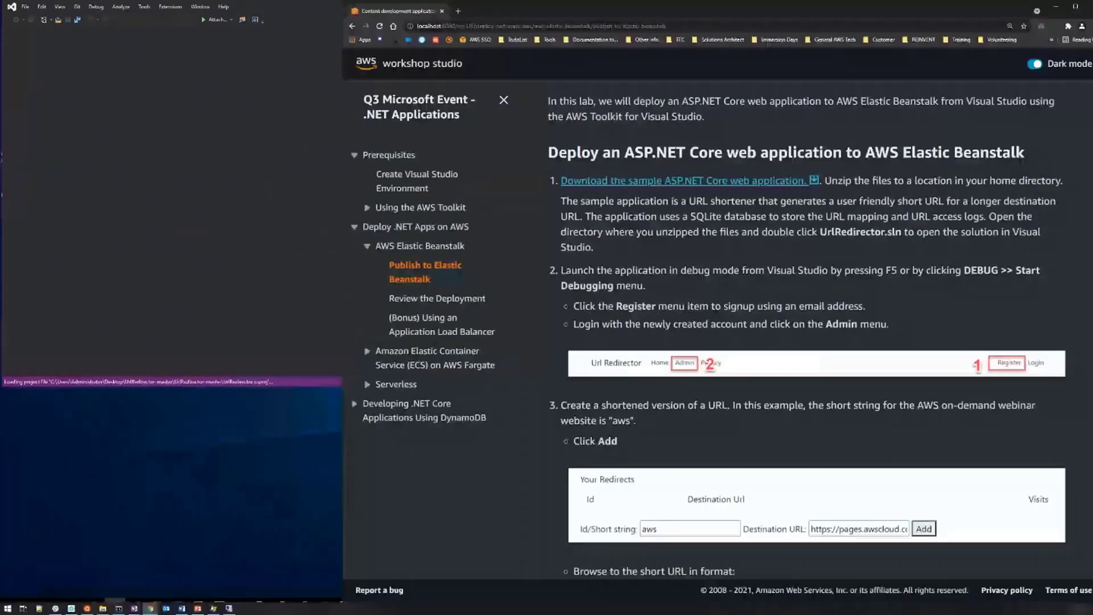
Switch to the workshop guide in the browser and read the instructions for launching the application.
{"action": "left_click_drag", "start_coordinate": [569, 7], "coordinate": [807, 53]}
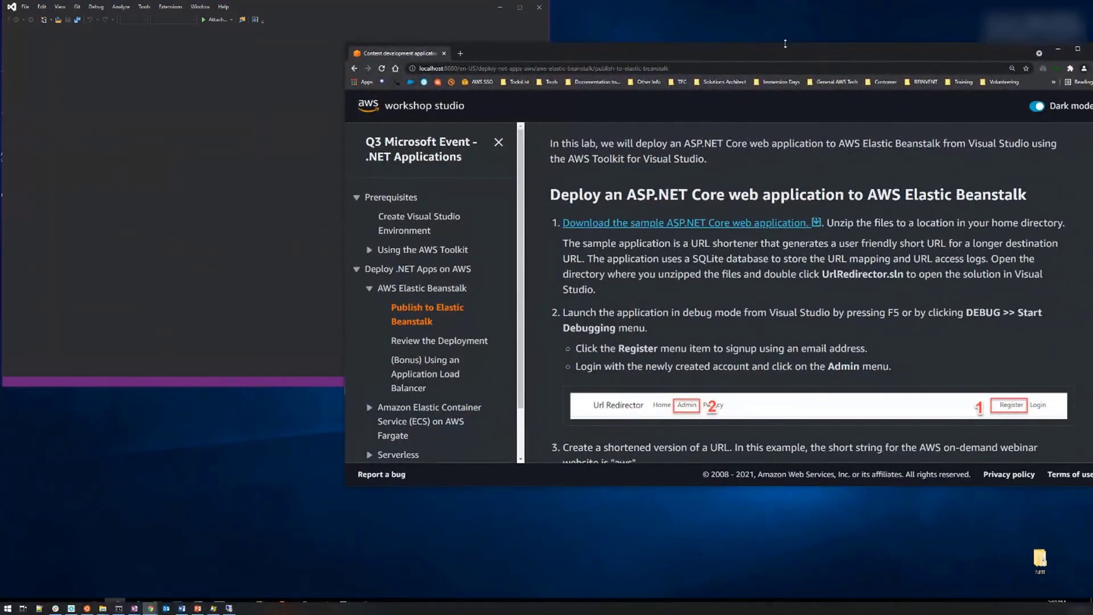
{"action": "double_click", "coordinate": [785, 44]}
{"action": "scroll", "coordinate": [805, 281], "scroll_direction": "down", "scroll_amount": 2}
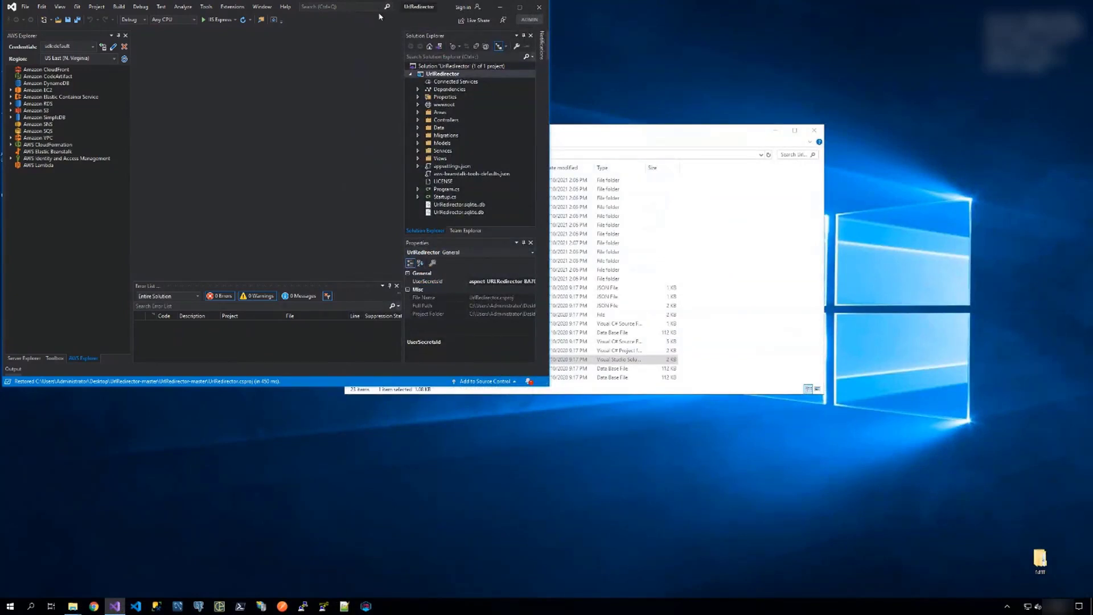
Maximize Visual Studio, run the UrlRedirector project with IIS Express, and enlarge the launched web page for readability.
{"action": "left_click", "coordinate": [520, 6]}
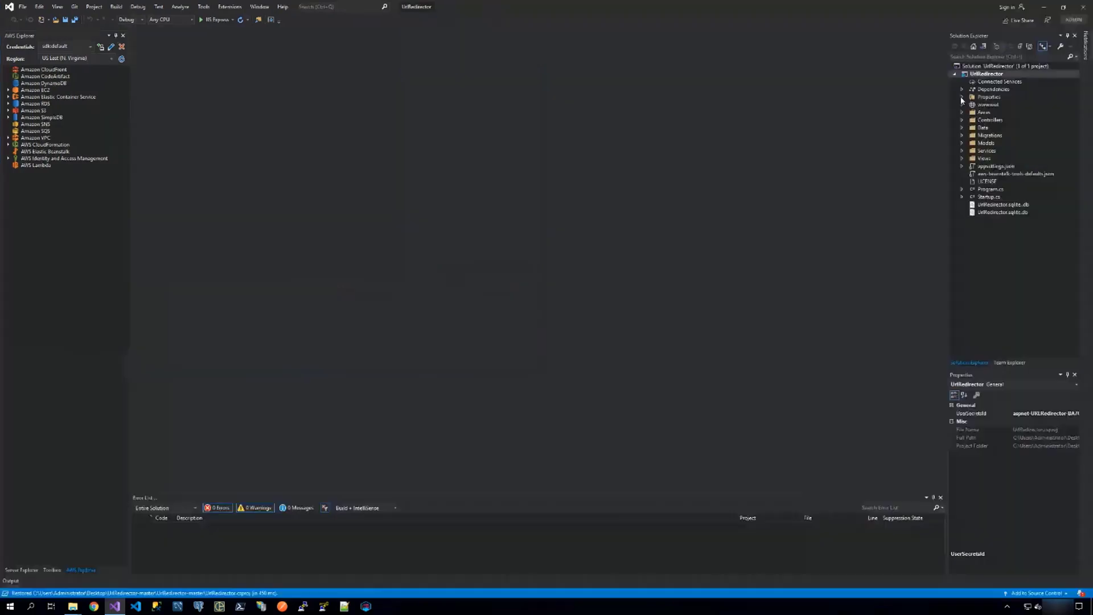
{"action": "left_click", "coordinate": [208, 21]}
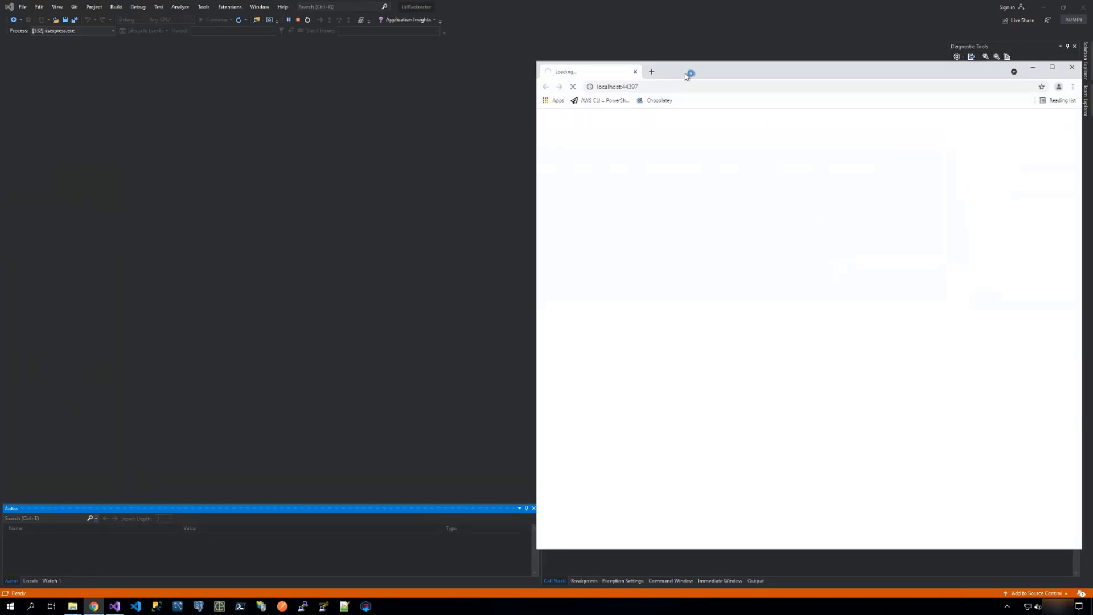
{"action": "left_click_drag", "start_coordinate": [690, 73], "coordinate": [624, 37]}
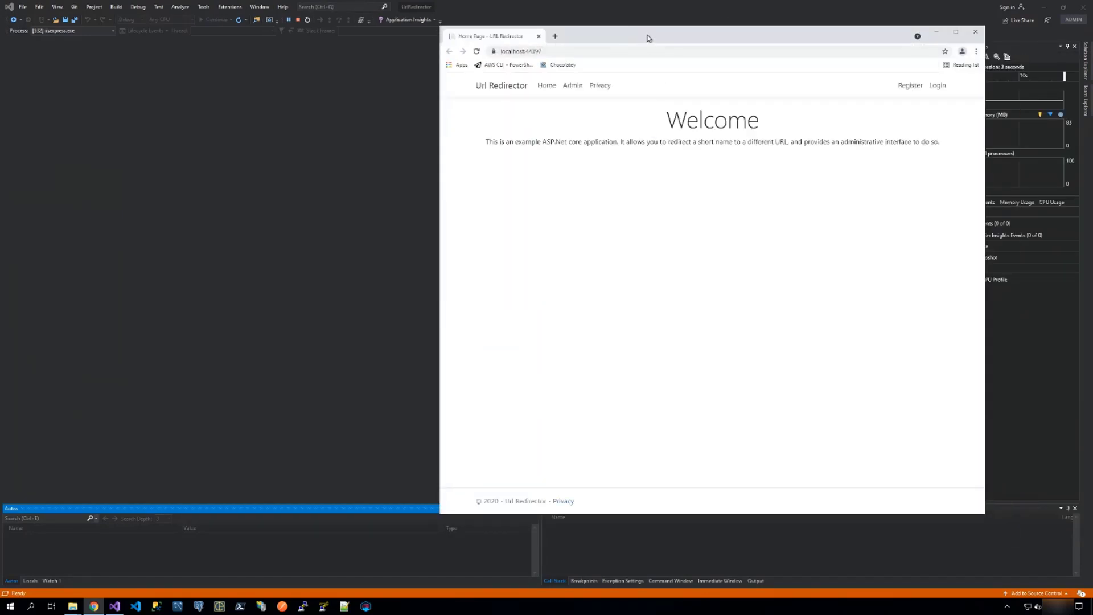
{"action": "double_click", "coordinate": [650, 27]}
{"action": "key", "text": "ctrl+plus"}
{"action": "key", "text": "ctrl+plus"}
{"action": "key", "text": "ctrl+plus"}
{"action": "key", "text": "ctrl+plus"}
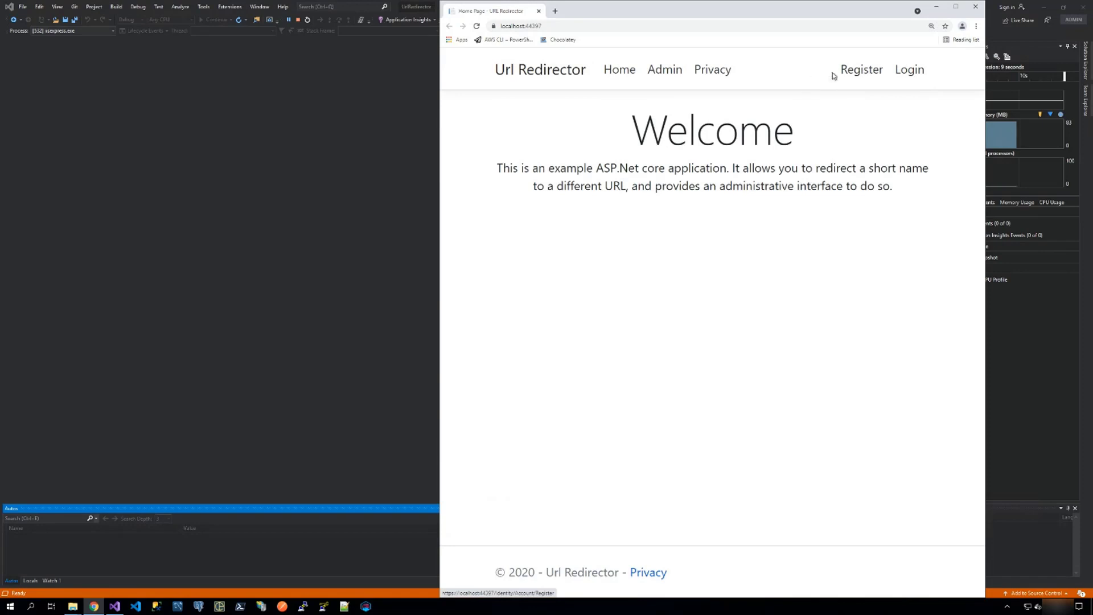
Open the application's Register page and fill in the new account's email address.
{"action": "left_click", "coordinate": [857, 72]}
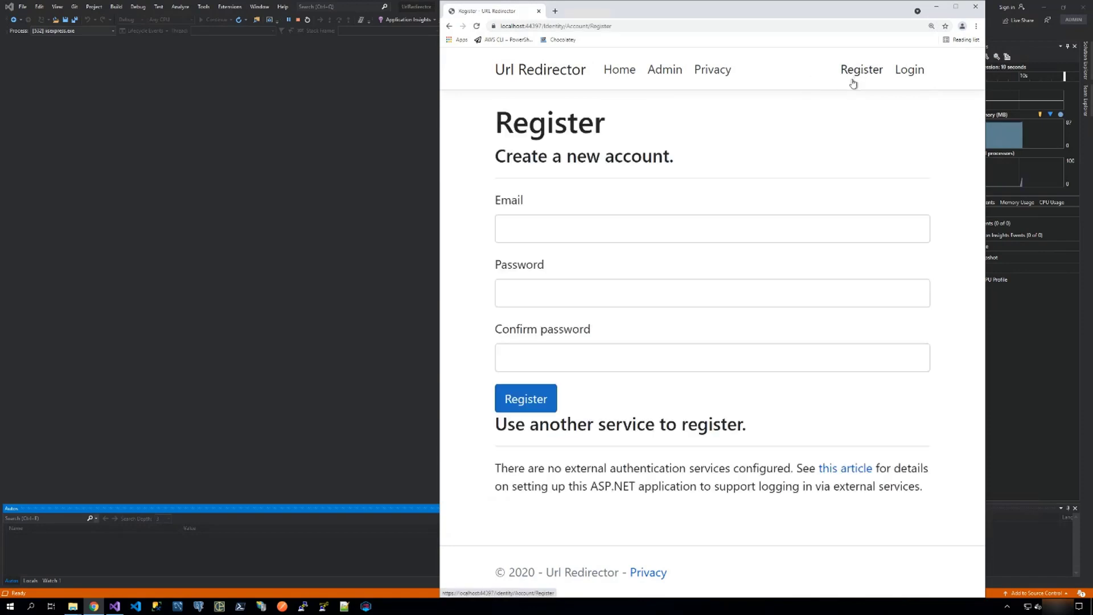
{"action": "left_click", "coordinate": [583, 228]}
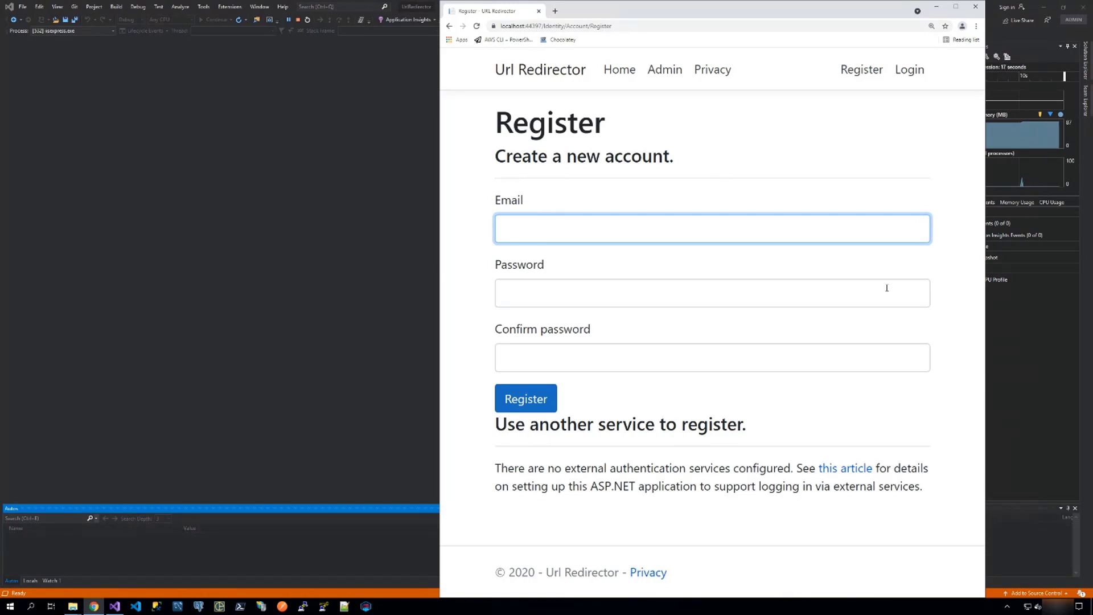
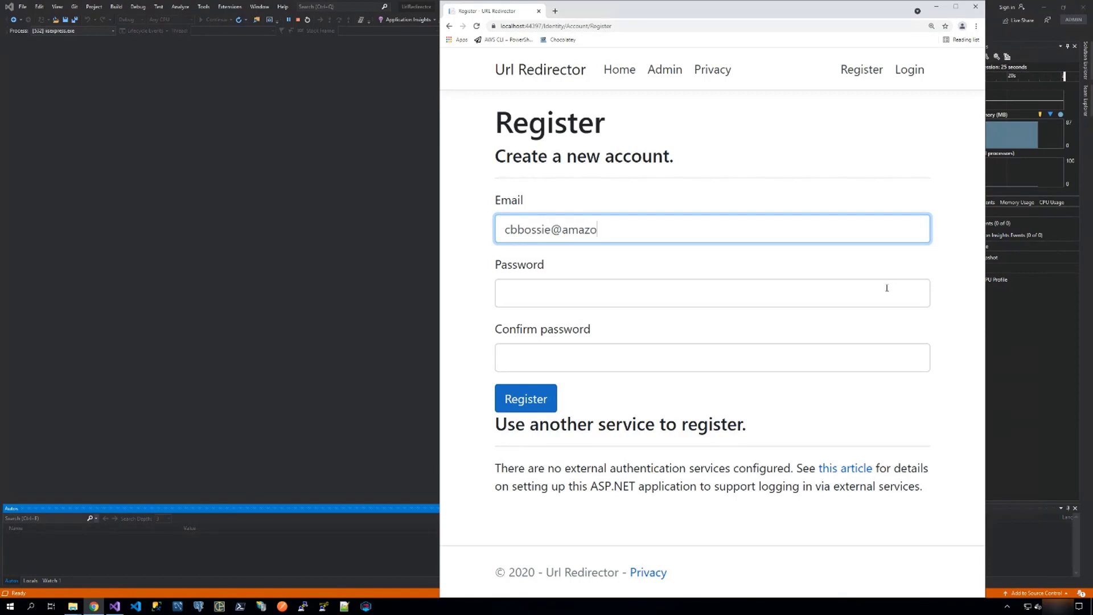
Enter and confirm the account password, register the account, and confirm its email without saving the password in the browser.
{"action": "left_click", "coordinate": [886, 288]}
{"action": "type", "text": "P"}
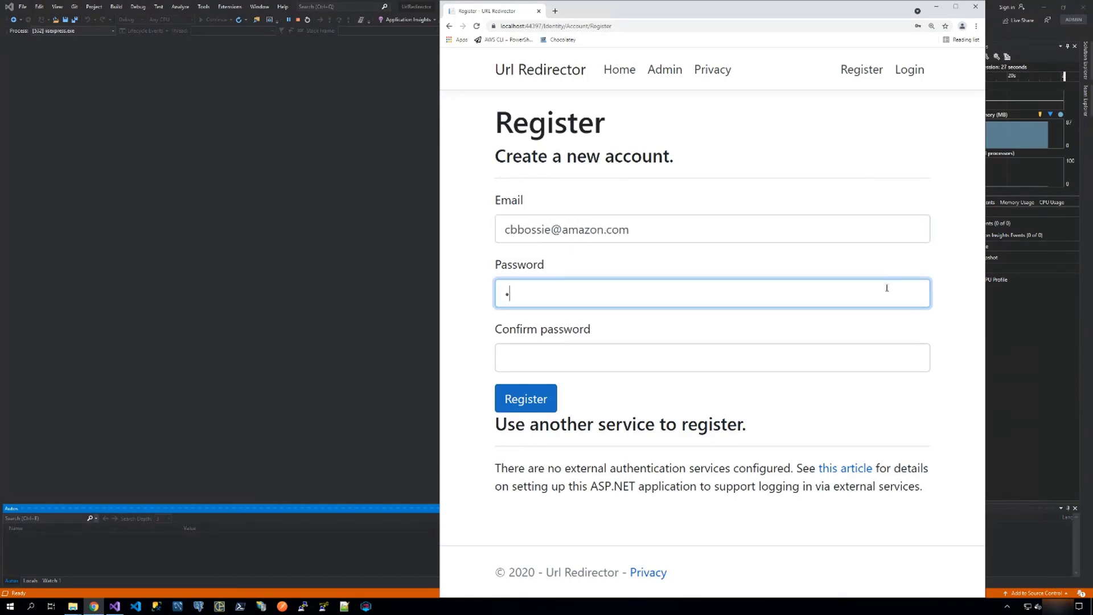
{"action": "type", "text": "P@ssw0rd1!"}
{"action": "key", "text": "Tab"}
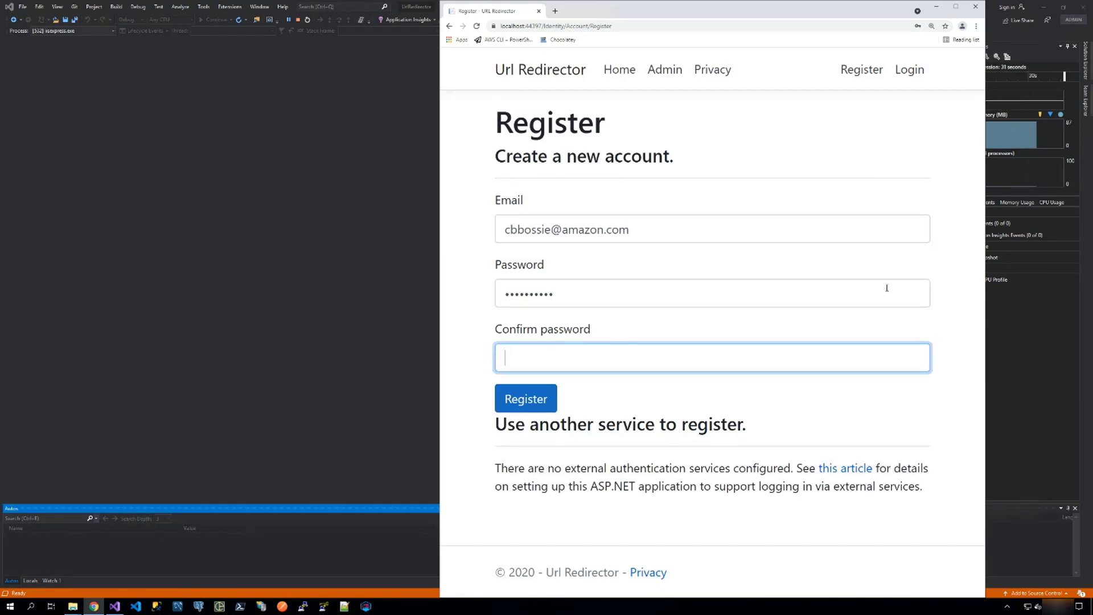
{"action": "type", "text": "P@ss"}
{"action": "type", "text": "d1!"}
{"action": "left_click", "coordinate": [516, 400]}
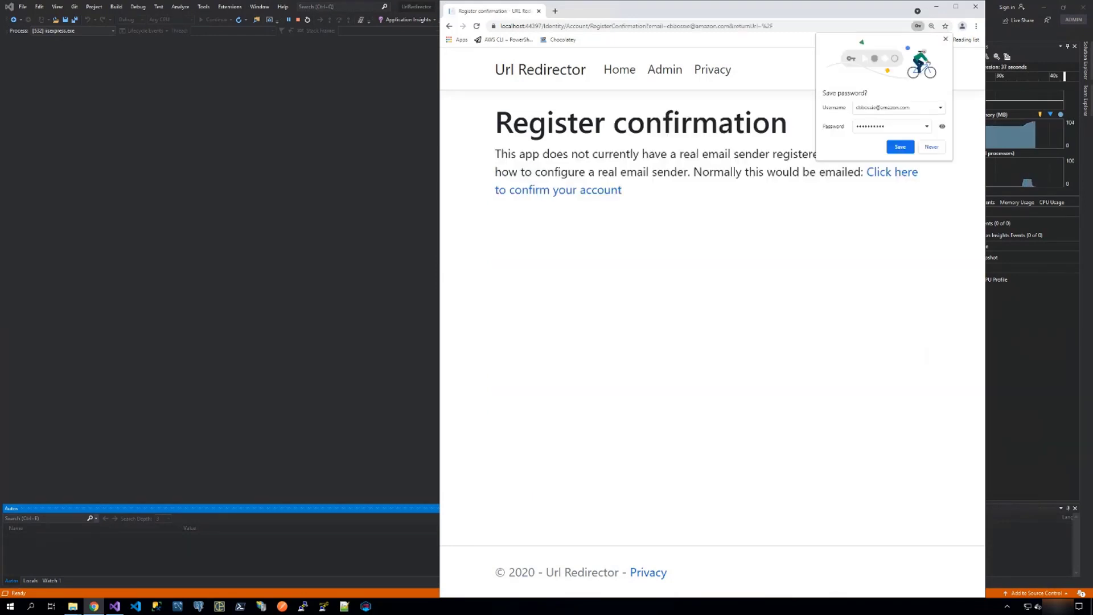
{"action": "left_click", "coordinate": [580, 197]}
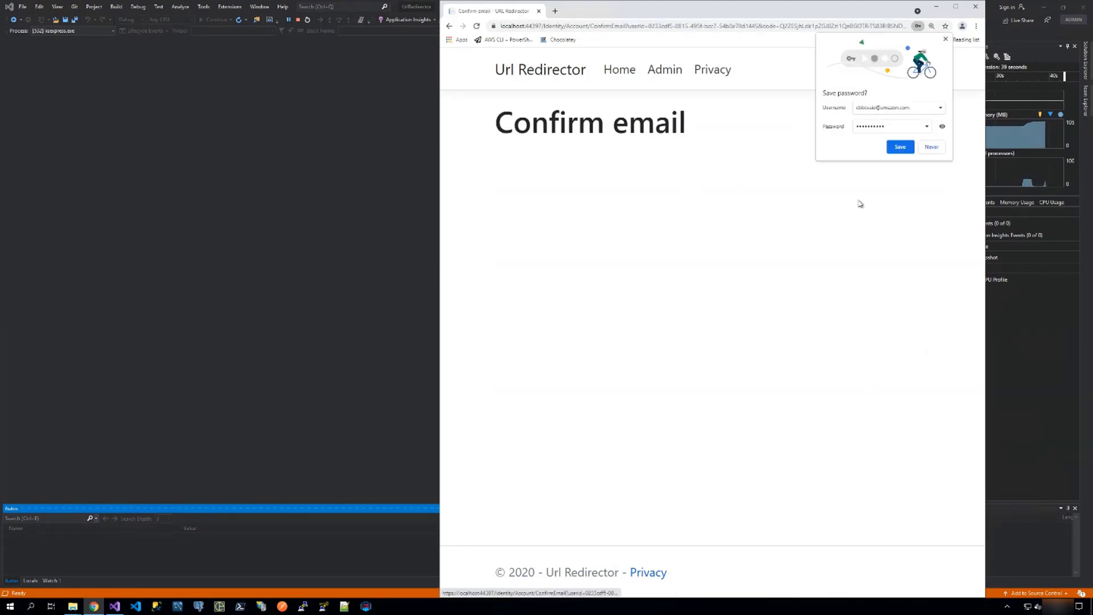
{"action": "left_click", "coordinate": [931, 147]}
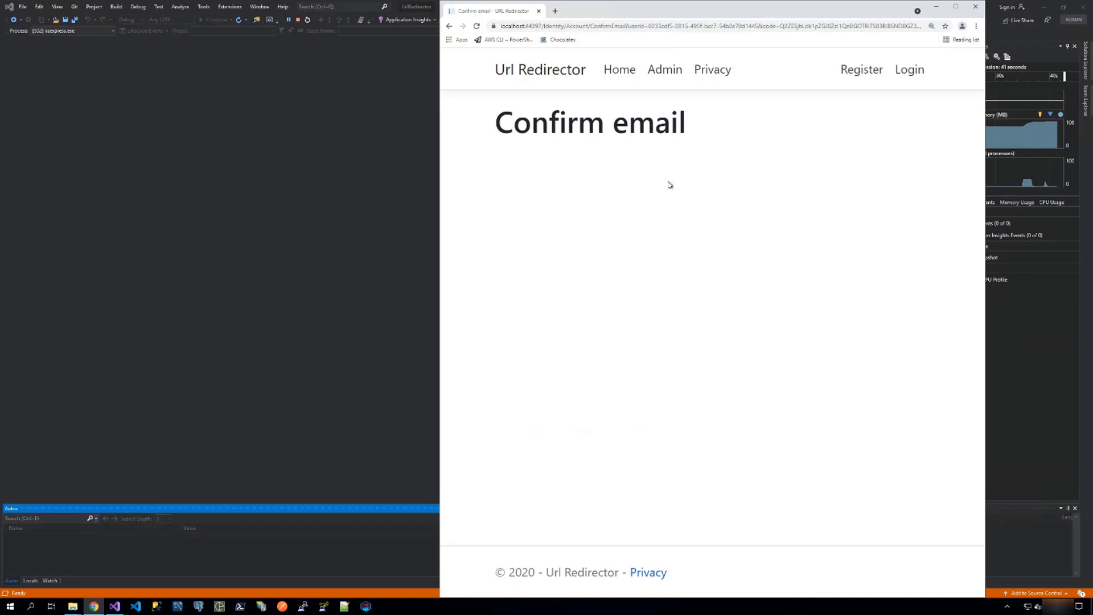
Log in to the application with the registered email address and the account password.
{"action": "left_click", "coordinate": [906, 71]}
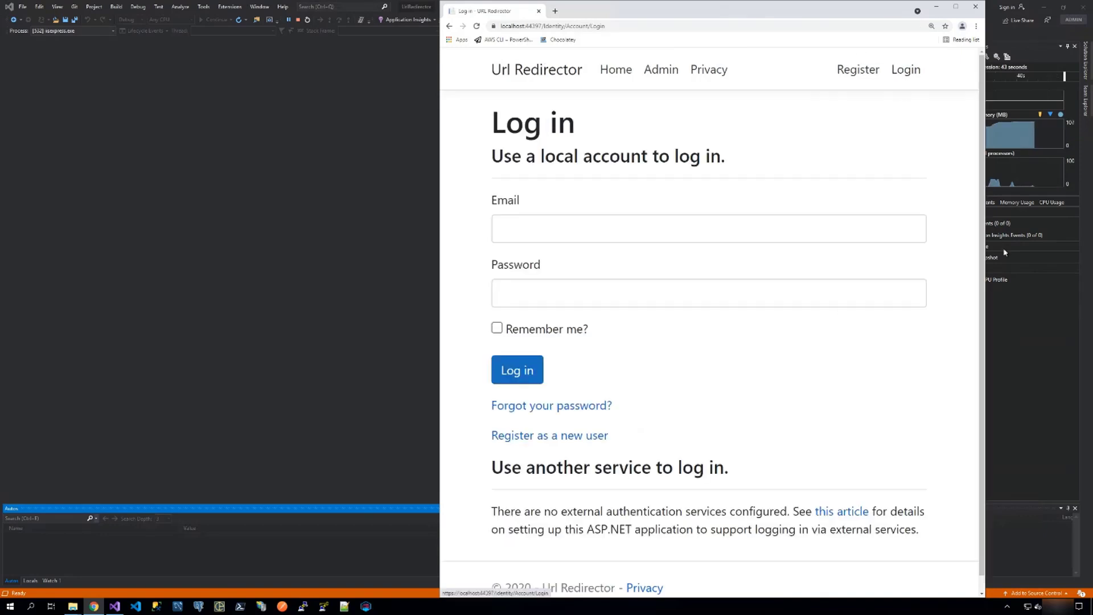
{"action": "left_click", "coordinate": [632, 235]}
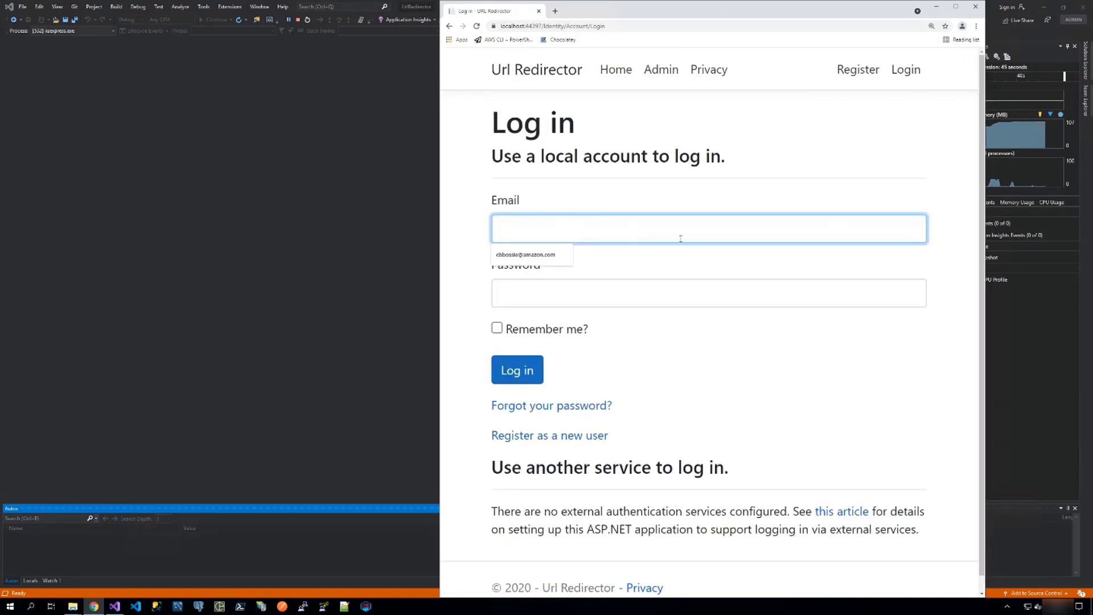
{"action": "left_click", "coordinate": [519, 256]}
{"action": "left_click", "coordinate": [532, 289]}
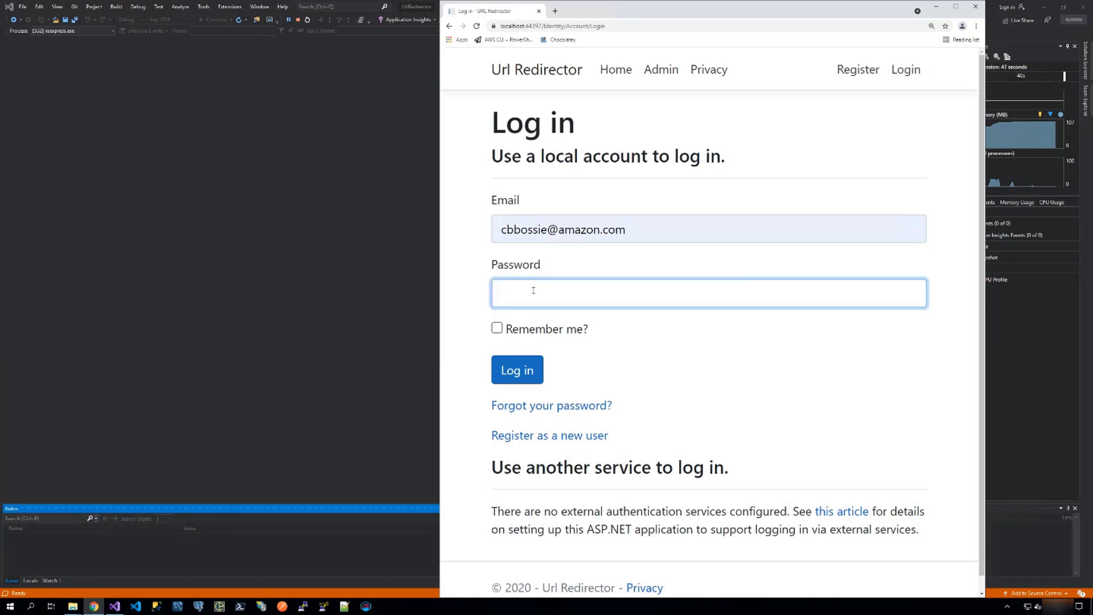
{"action": "type", "text": "••••••••"}
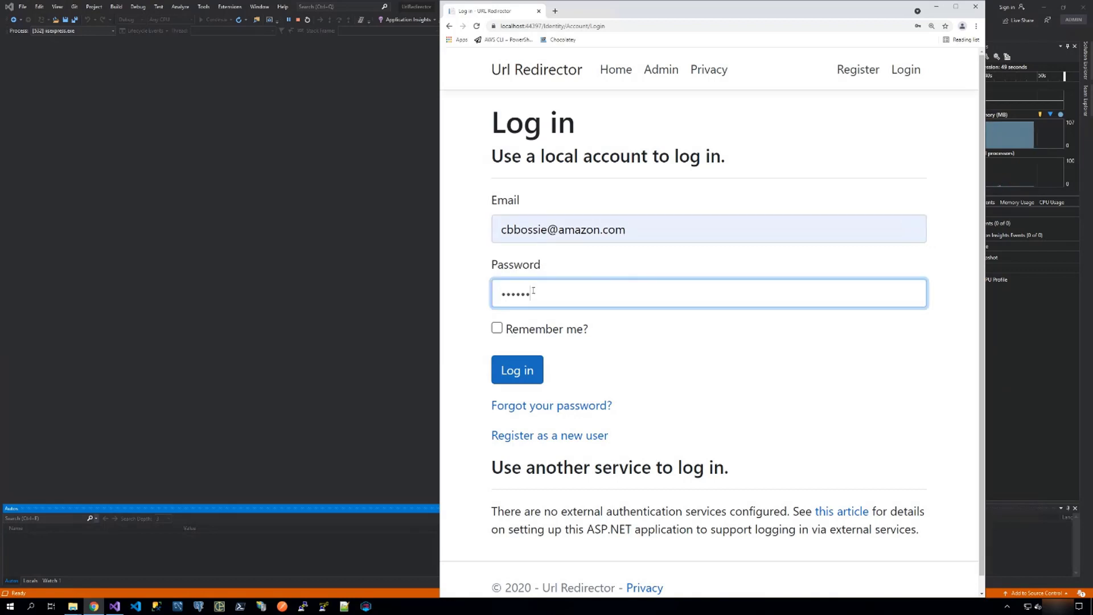
{"action": "type", "text": "•••"}
{"action": "left_click", "coordinate": [529, 370]}
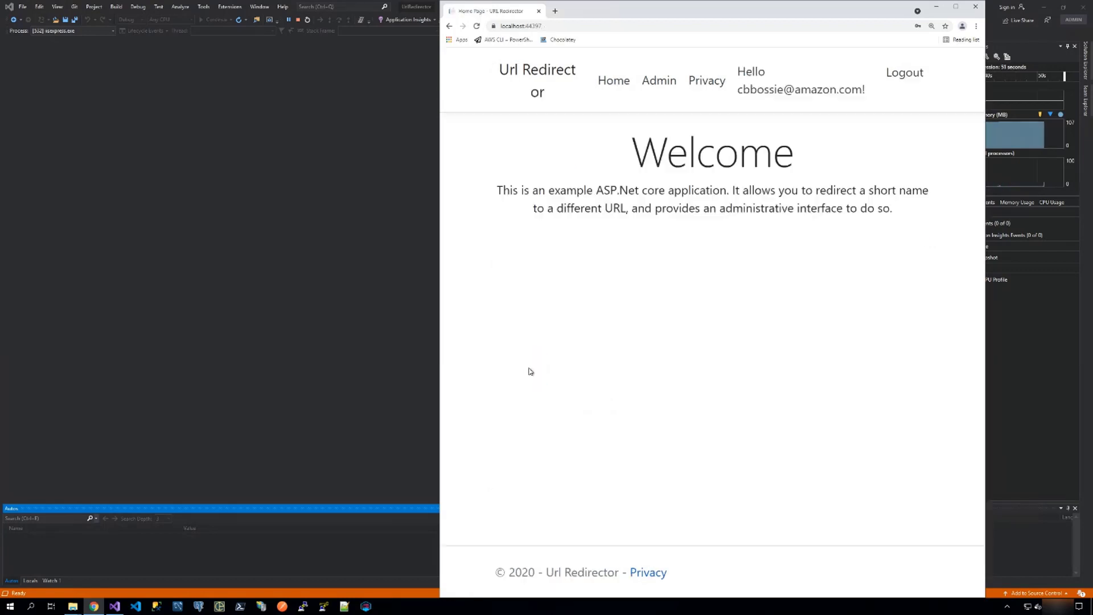
{"action": "left_click", "coordinate": [664, 81]}
{"action": "left_click_drag", "start_coordinate": [440, 206], "coordinate": [187, 206]}
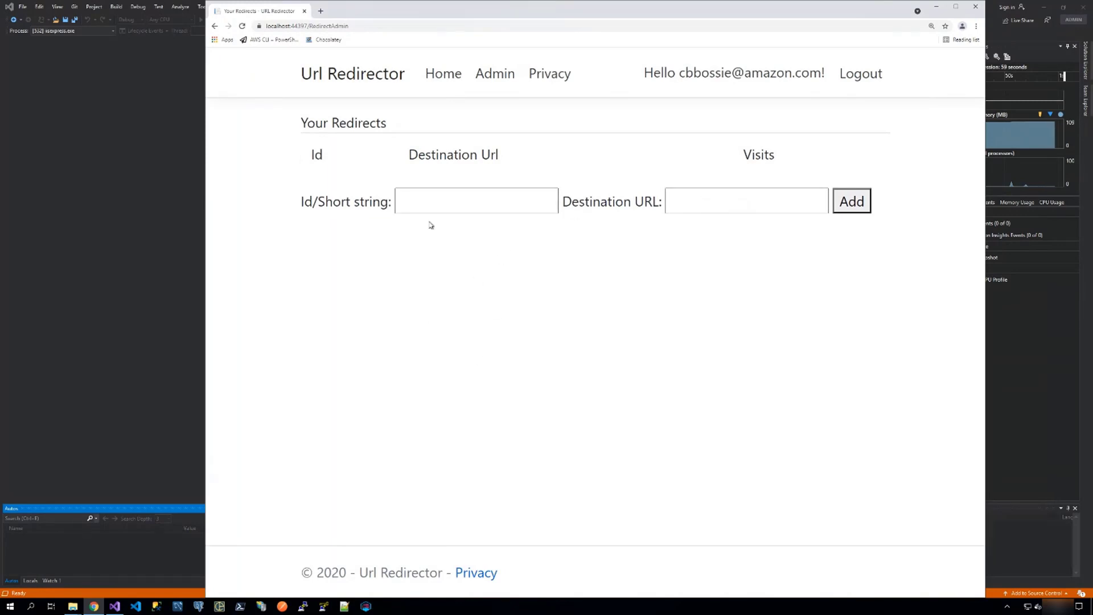
{"action": "left_click", "coordinate": [423, 202]}
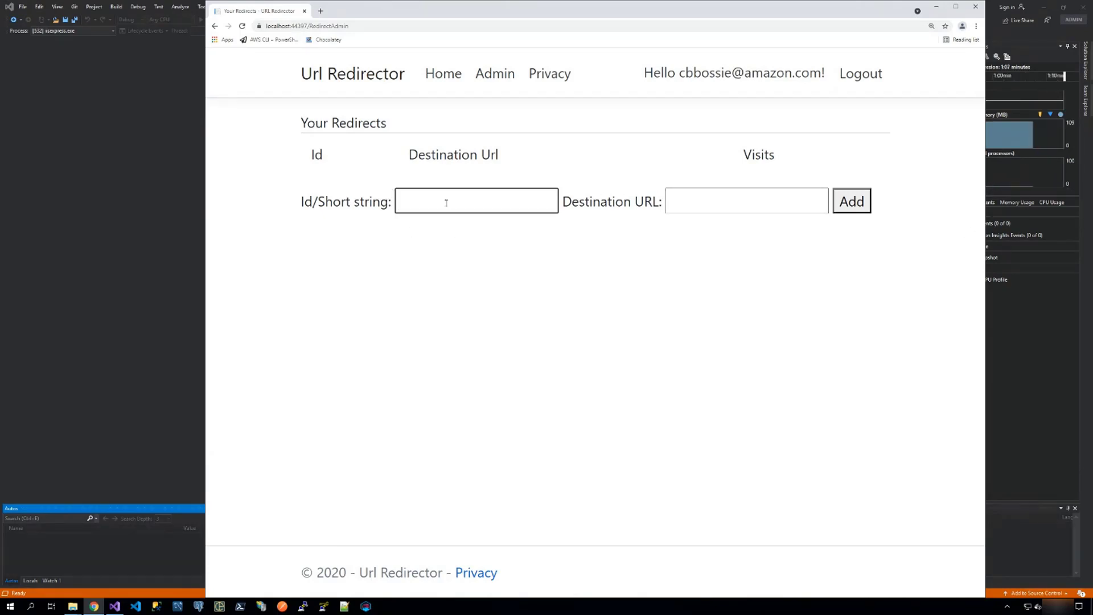
{"action": "type", "text": "aws"}
{"action": "left_click", "coordinate": [736, 208]}
{"action": "type", "text": "h"}
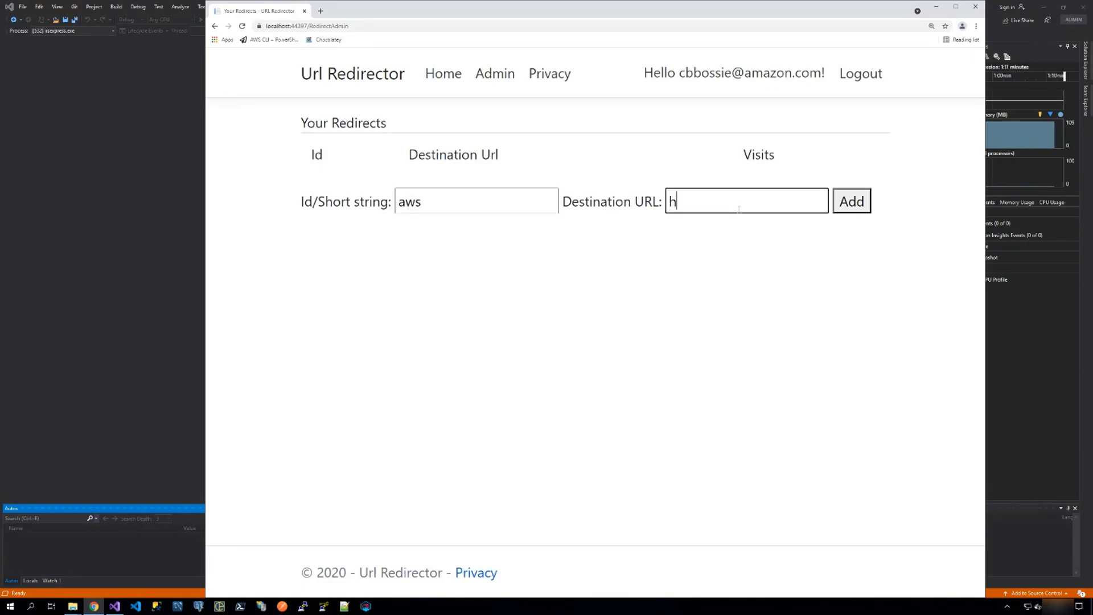
{"action": "type", "text": "ttps://"}
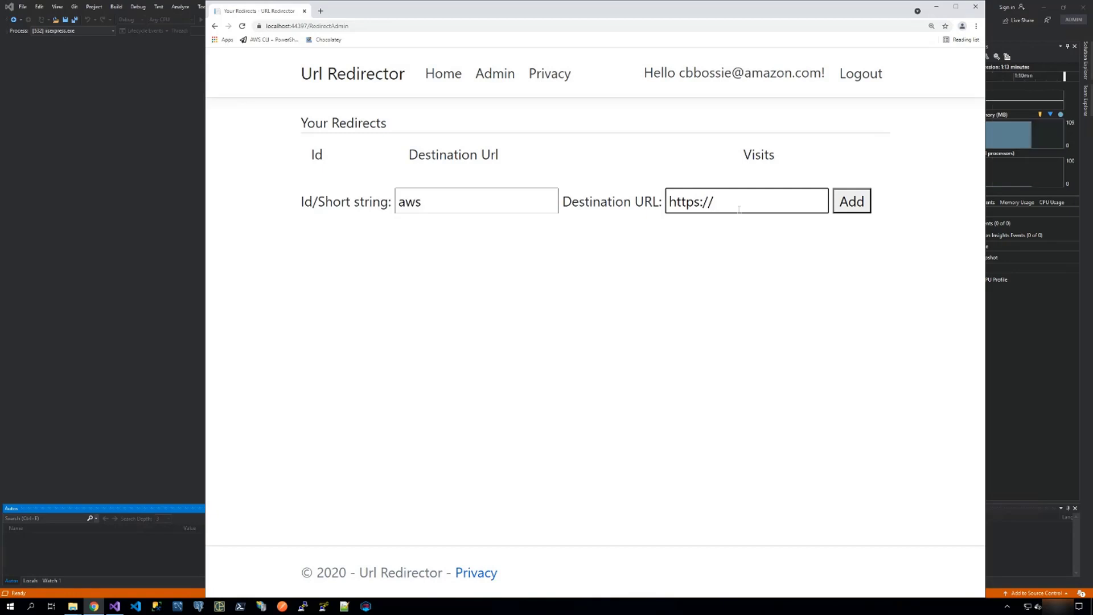
{"action": "type", "text": "aws.amazo"}
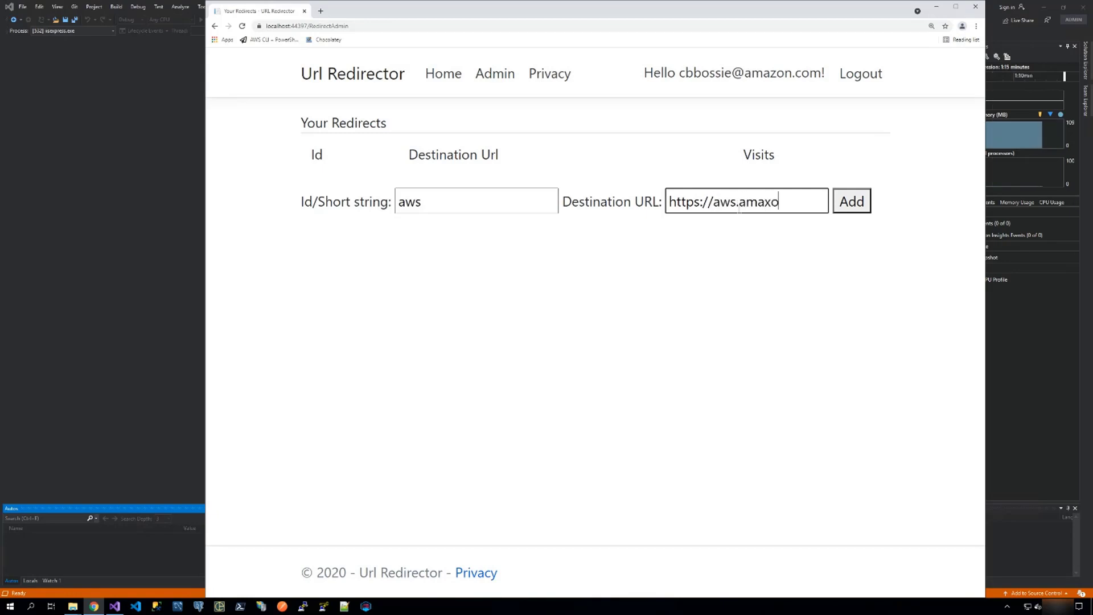
{"action": "key", "text": "BackSpace"}
{"action": "type", "text": "on.com"}
{"action": "key", "text": "Tab"}
{"action": "key", "text": "Return"}
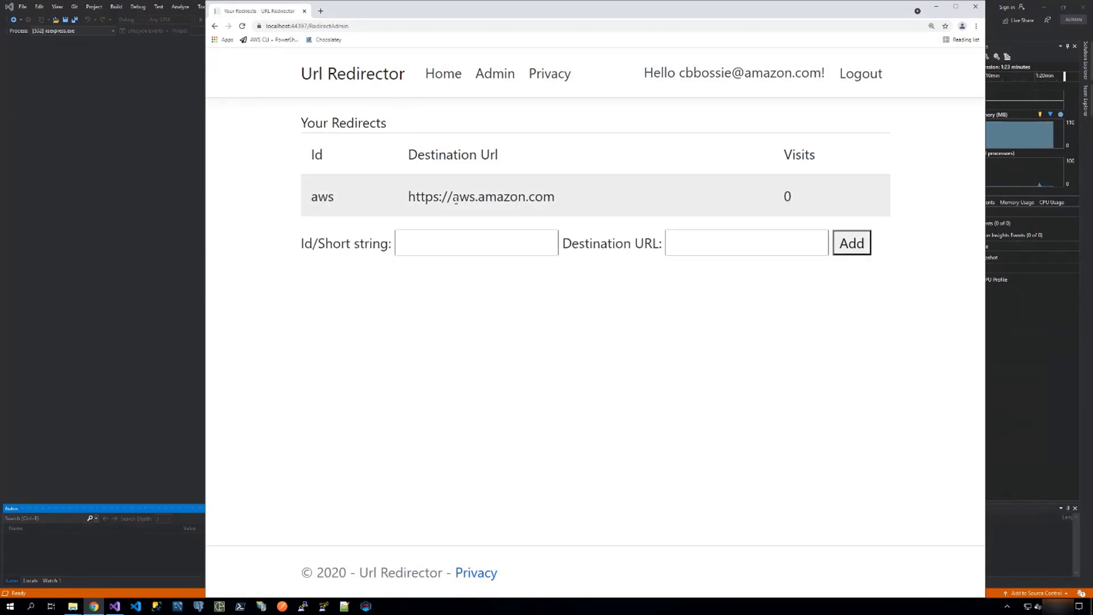
{"action": "left_click", "coordinate": [320, 11]}
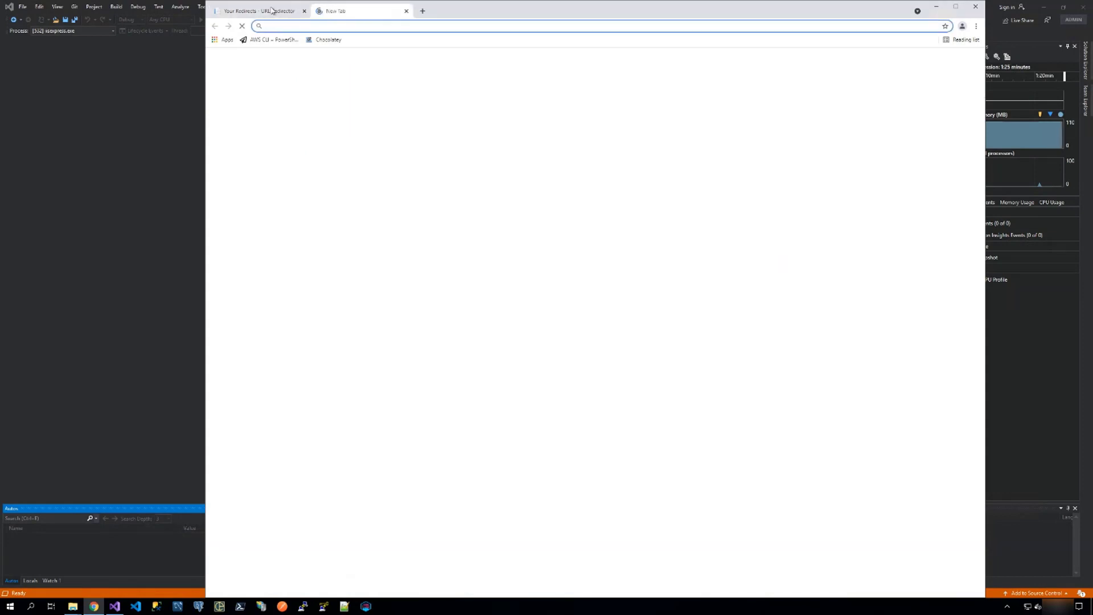
{"action": "left_click", "coordinate": [268, 11]}
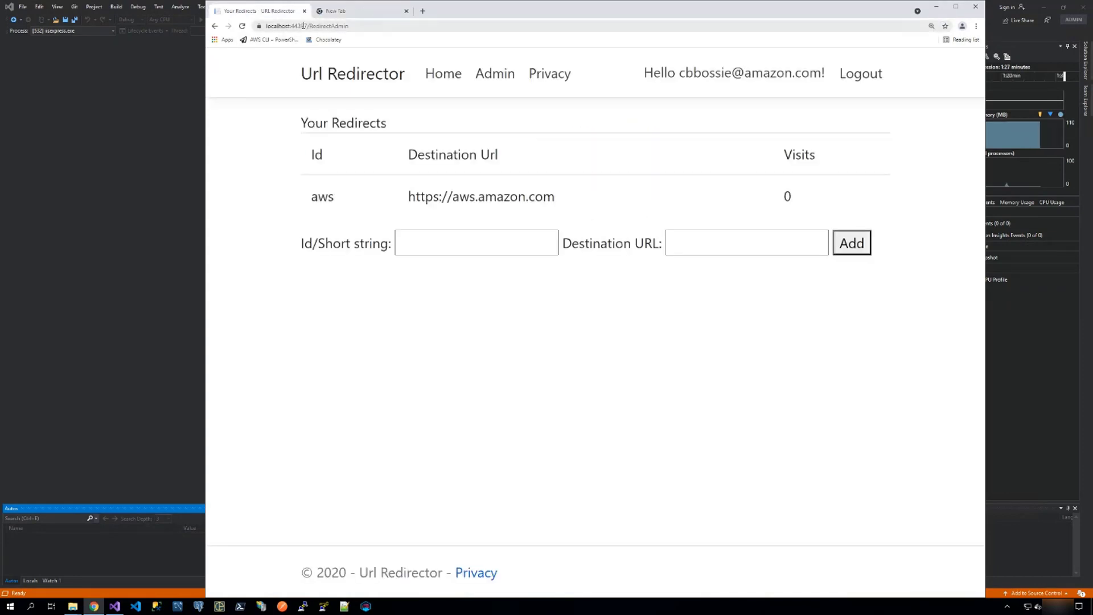
{"action": "left_click_drag", "start_coordinate": [302, 26], "coordinate": [247, 21]}
{"action": "key", "text": "ctrl+c"}
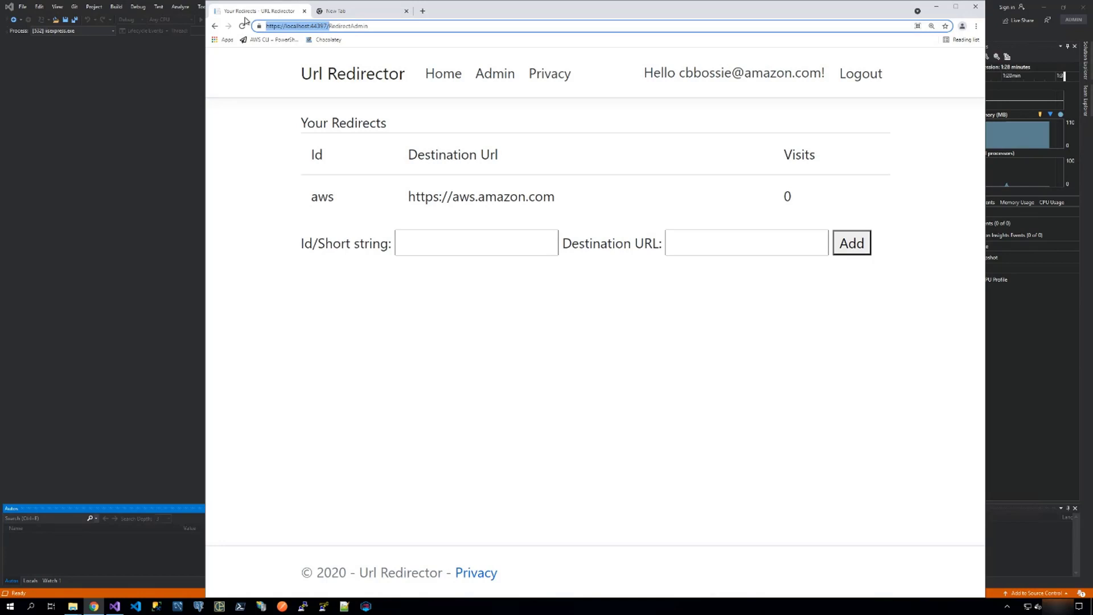
{"action": "left_click", "coordinate": [353, 11]}
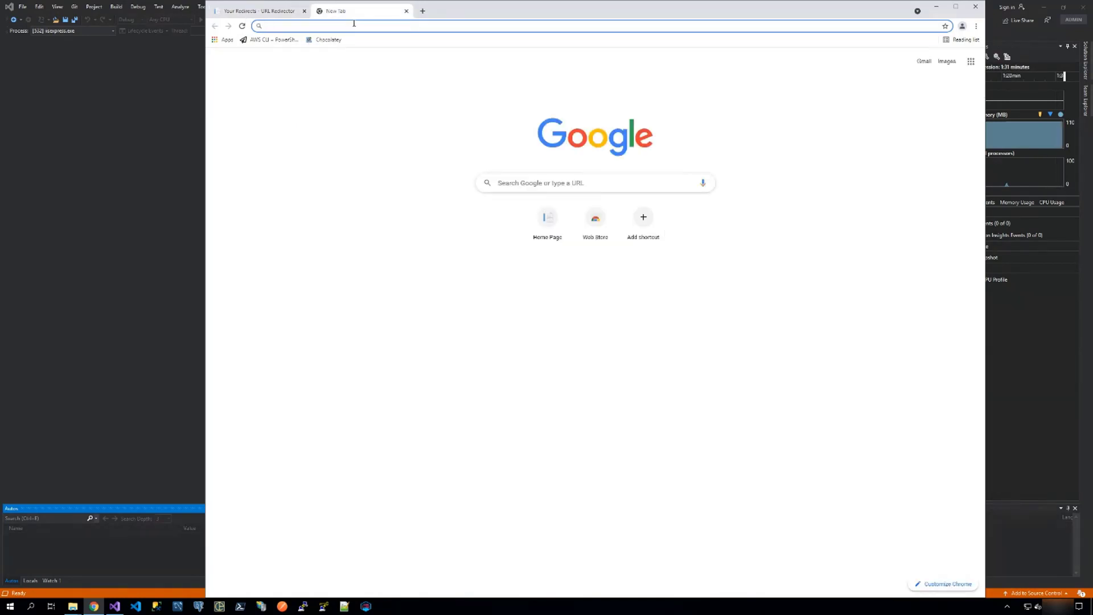
{"action": "key", "text": "ctrl+v"}
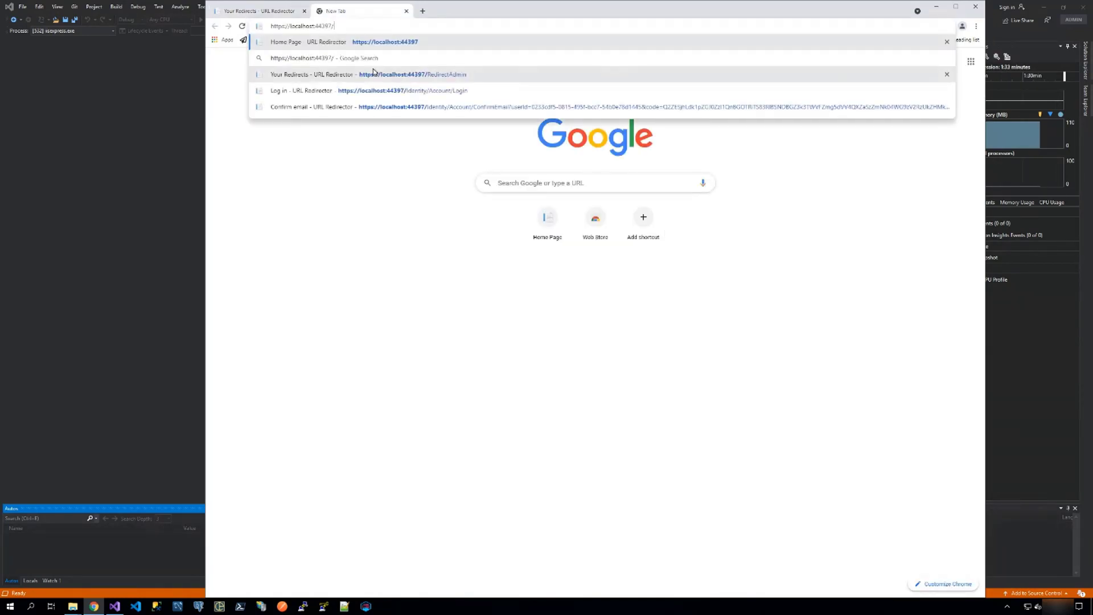
{"action": "type", "text": "r/aws"}
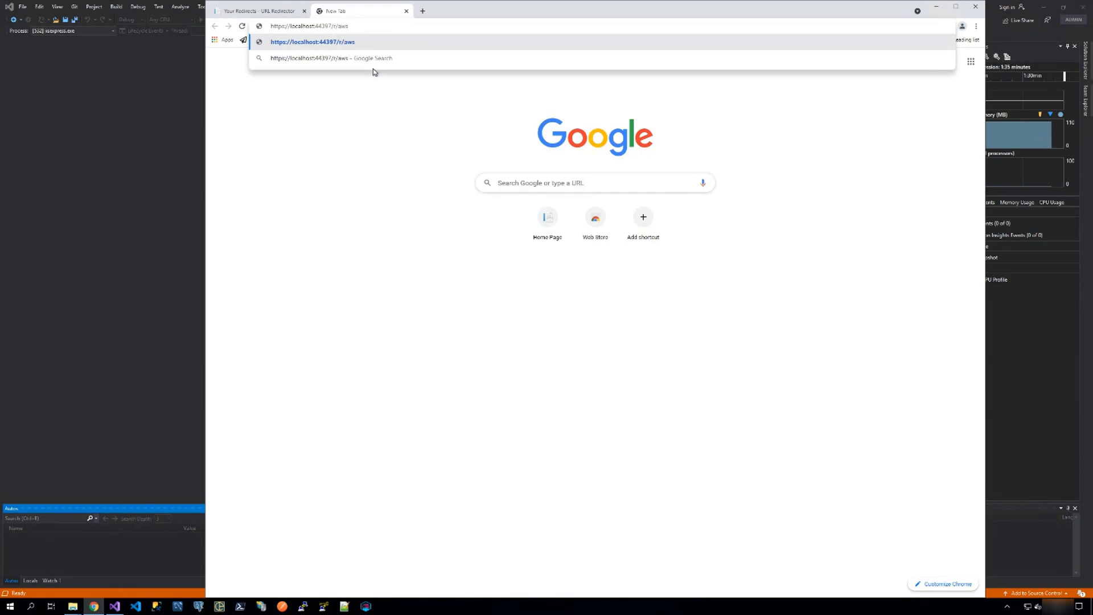
{"action": "key", "text": "Return"}
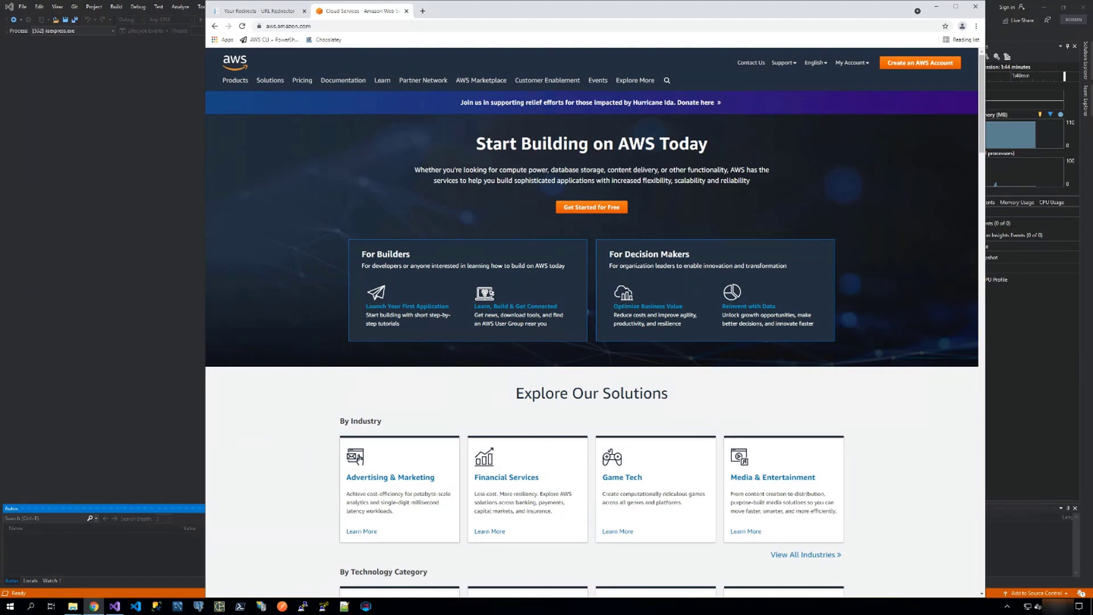
{"action": "left_click", "coordinate": [407, 11]}
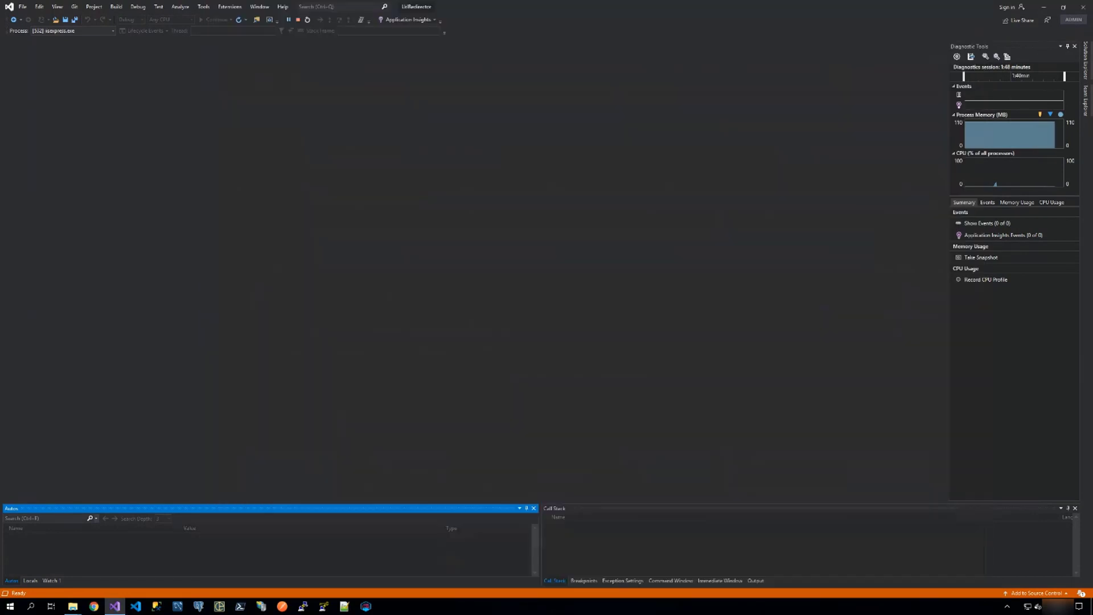
{"action": "left_click", "coordinate": [980, 9]}
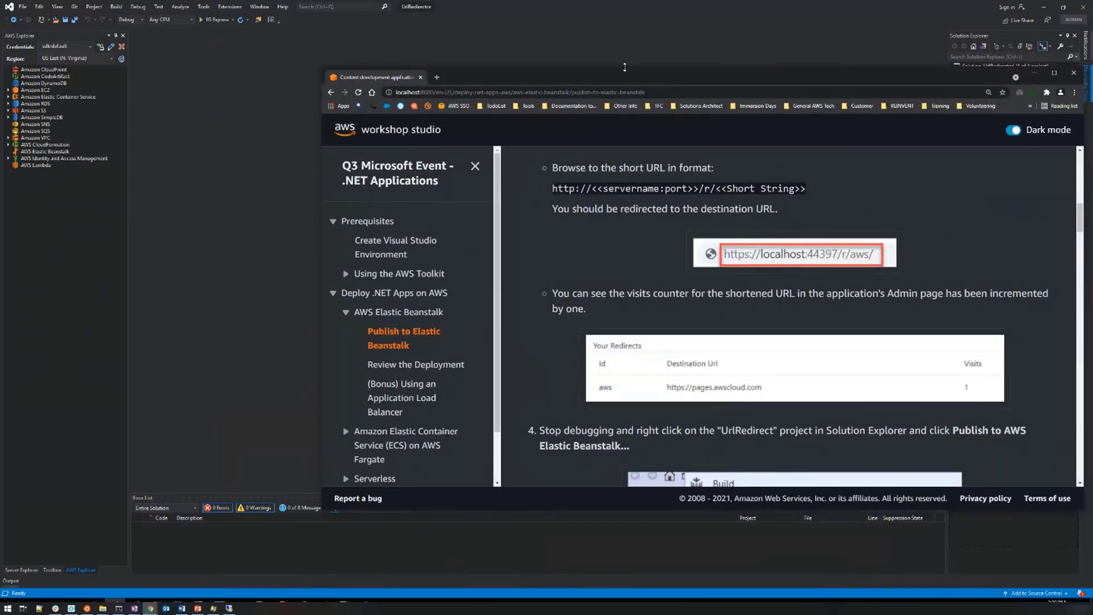
Read the workshop guide's instructions for publishing the project to AWS Elastic Beanstalk, including the profile, region and deployment target choices.
{"action": "double_click", "coordinate": [625, 68]}
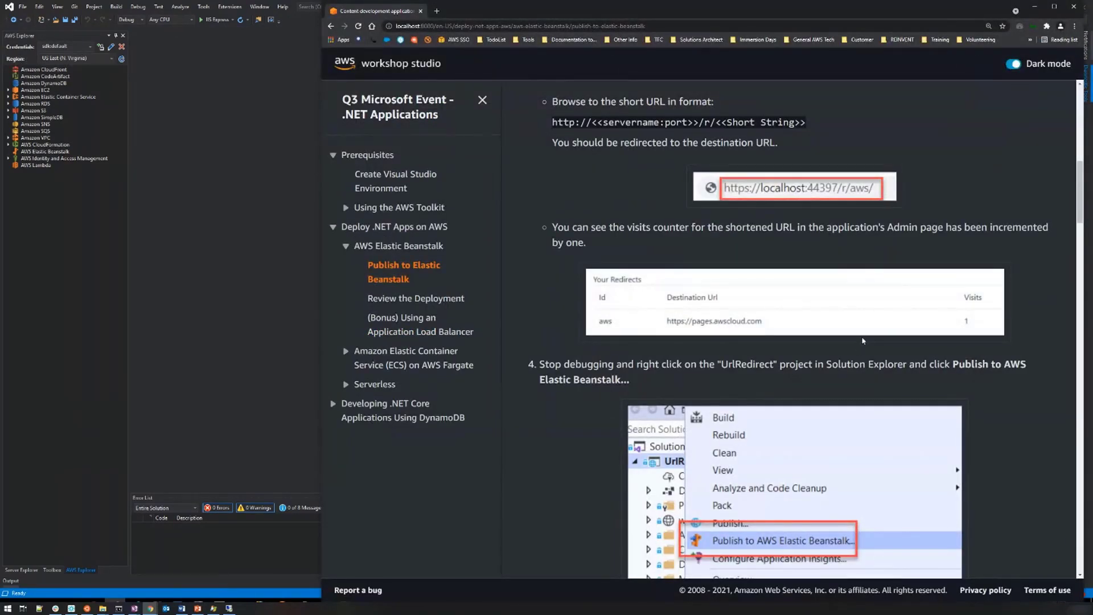
{"action": "scroll", "coordinate": [857, 326], "scroll_direction": "down", "scroll_amount": 2}
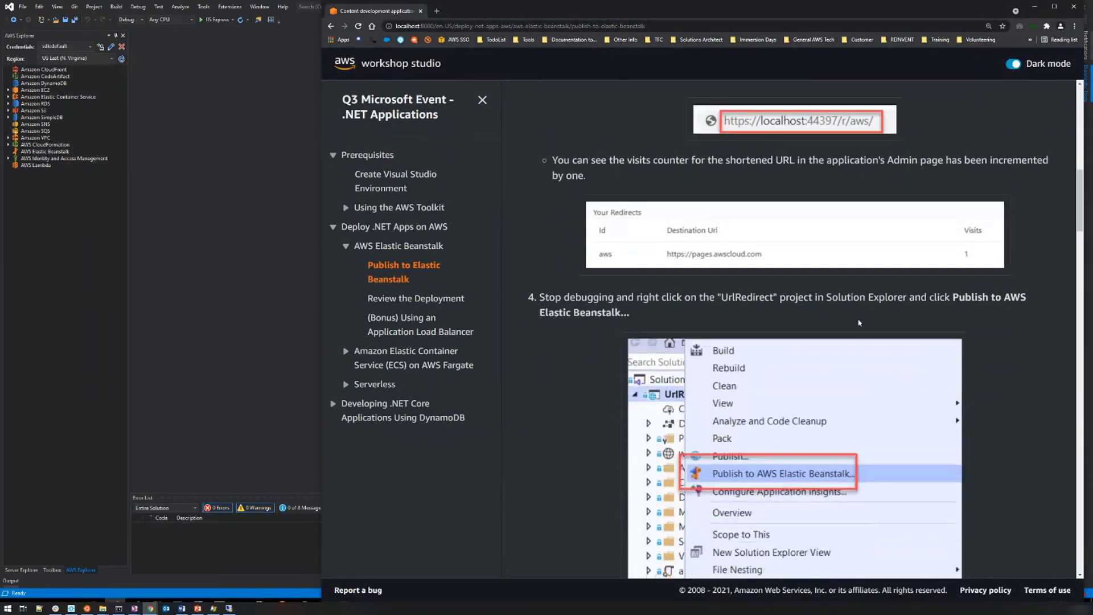
{"action": "scroll", "coordinate": [858, 322], "scroll_direction": "down", "scroll_amount": 1}
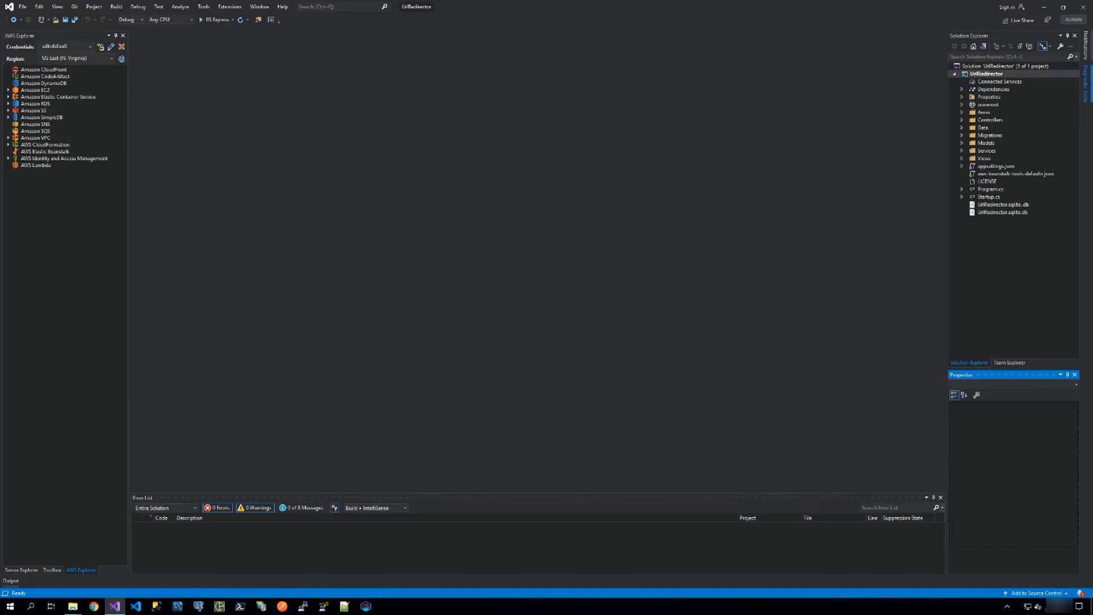
{"action": "left_click_drag", "start_coordinate": [1092, 43], "coordinate": [526, 93]}
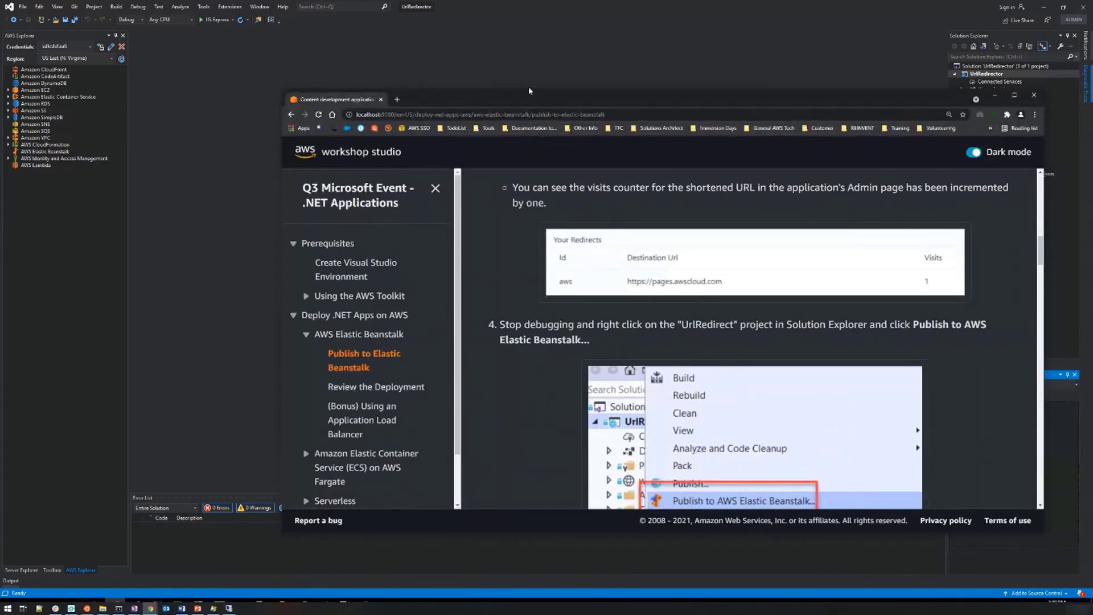
{"action": "double_click", "coordinate": [528, 88]}
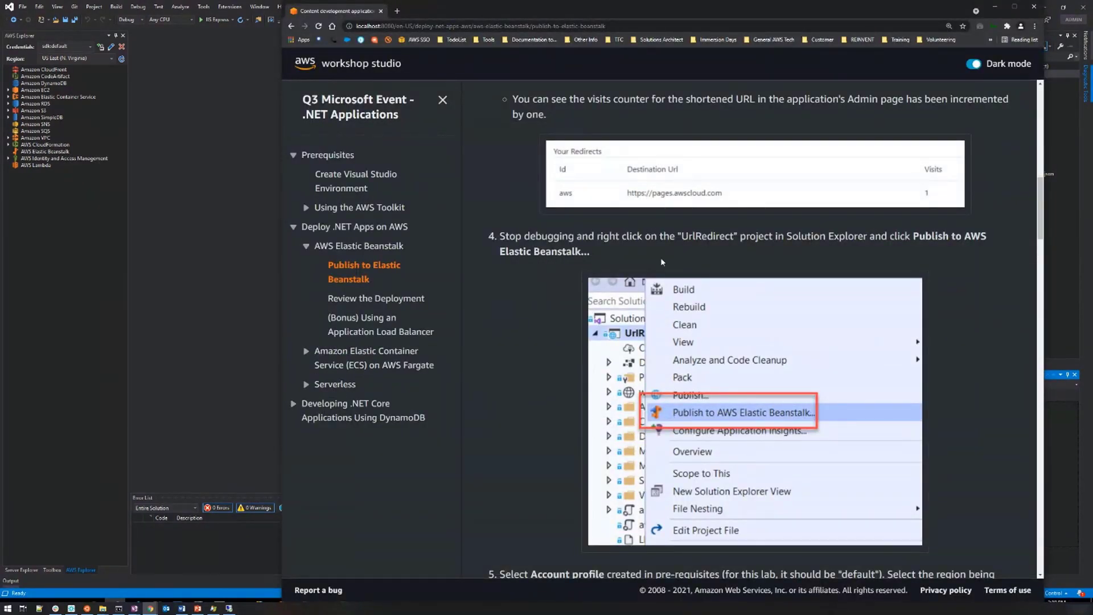
{"action": "scroll", "coordinate": [713, 373], "scroll_direction": "down", "scroll_amount": 2}
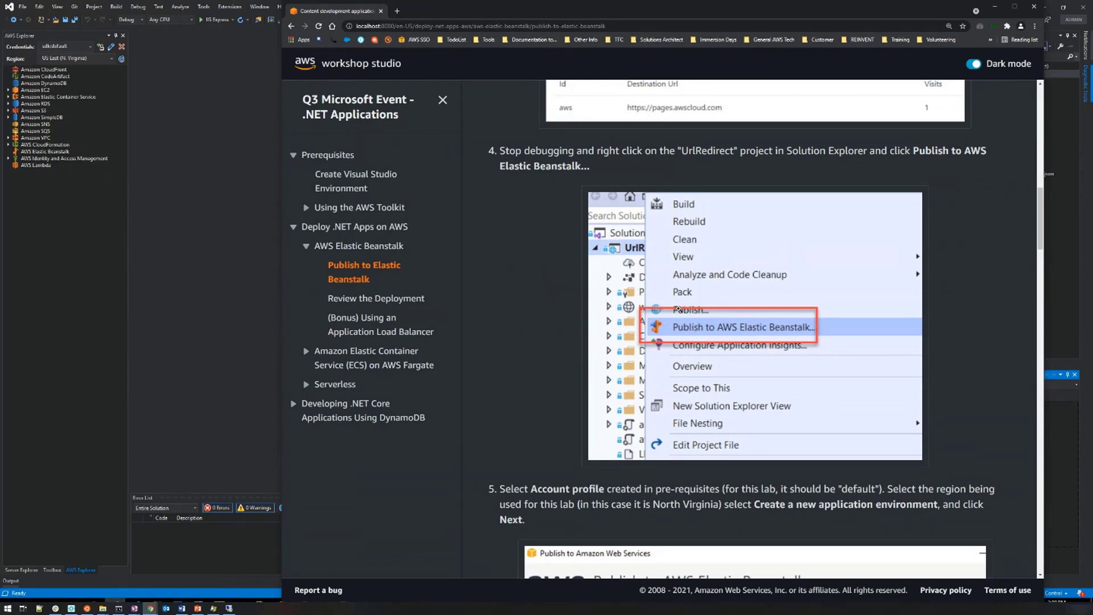
{"action": "scroll", "coordinate": [680, 309], "scroll_direction": "down", "scroll_amount": 3}
{"action": "scroll", "coordinate": [722, 319], "scroll_direction": "down", "scroll_amount": 3}
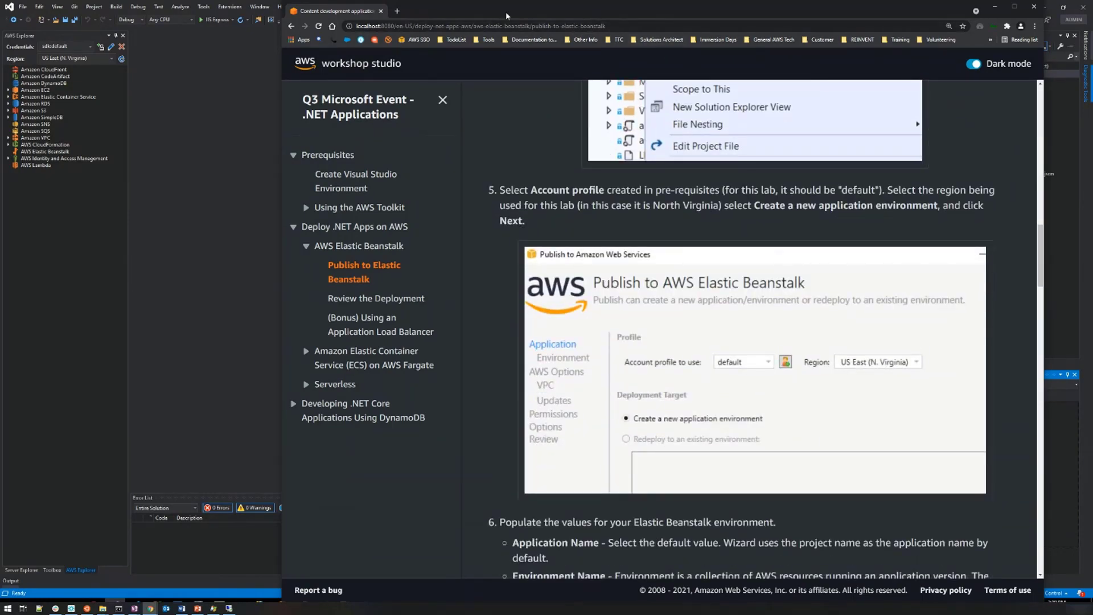
In Visual Studio, start publishing the UrlRedirector project to AWS Elastic Beanstalk as a new application environment in US East (N. Virginia).
{"action": "left_click_drag", "start_coordinate": [507, 16], "coordinate": [535, 19]}
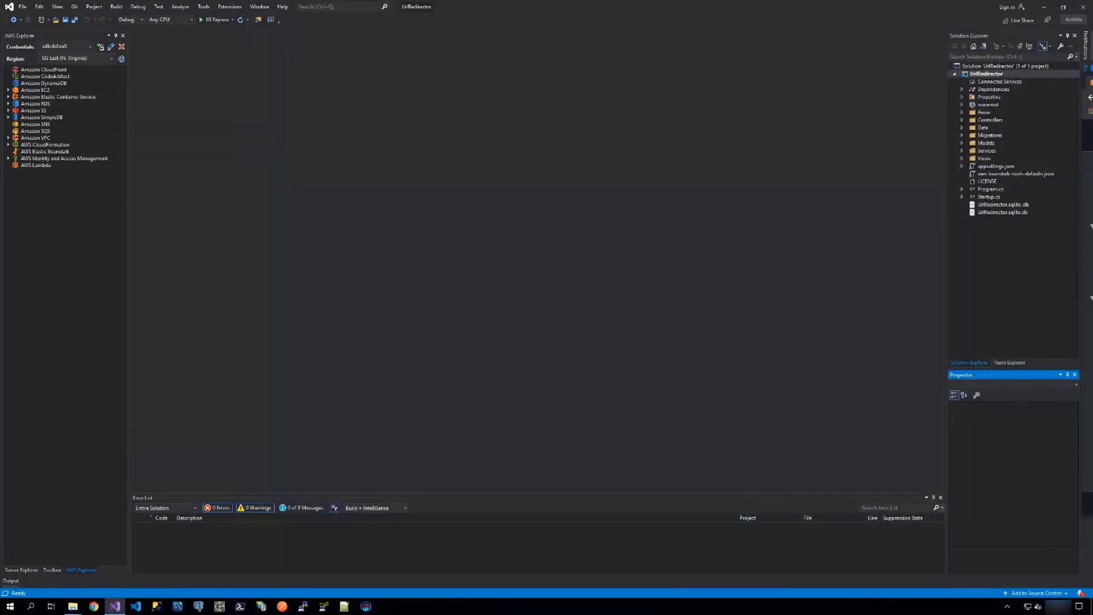
{"action": "key", "text": "super+shift+Up"}
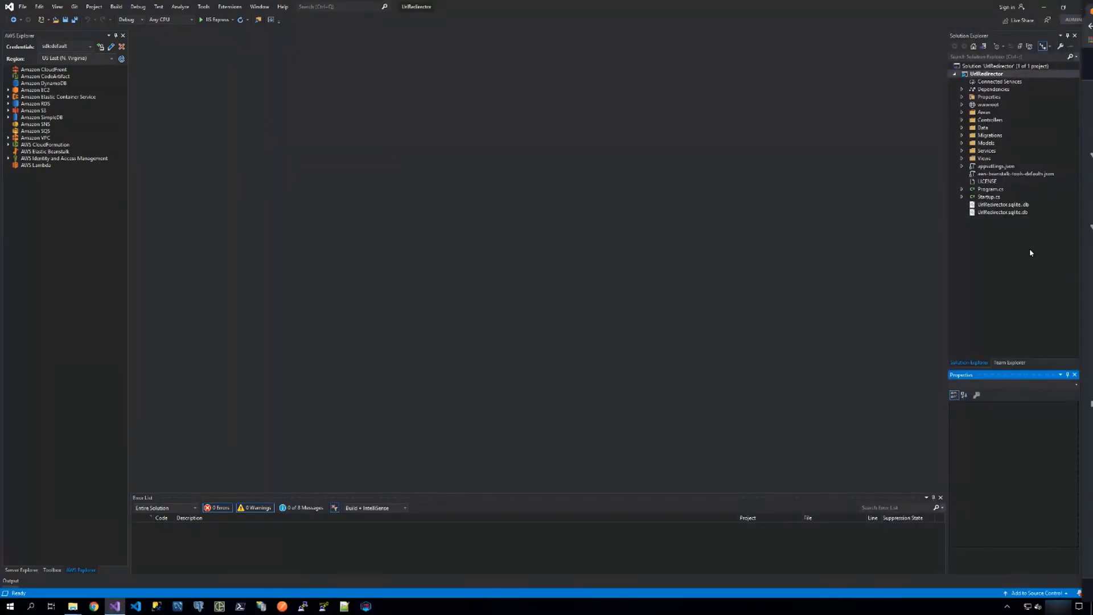
{"action": "right_click", "coordinate": [978, 75]}
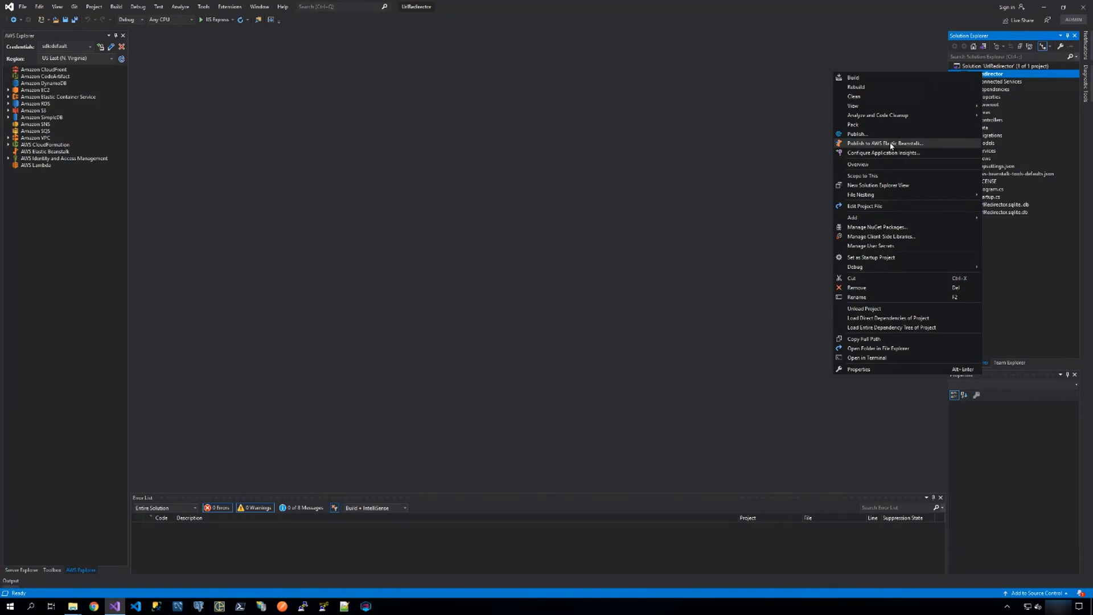
{"action": "left_click", "coordinate": [891, 143]}
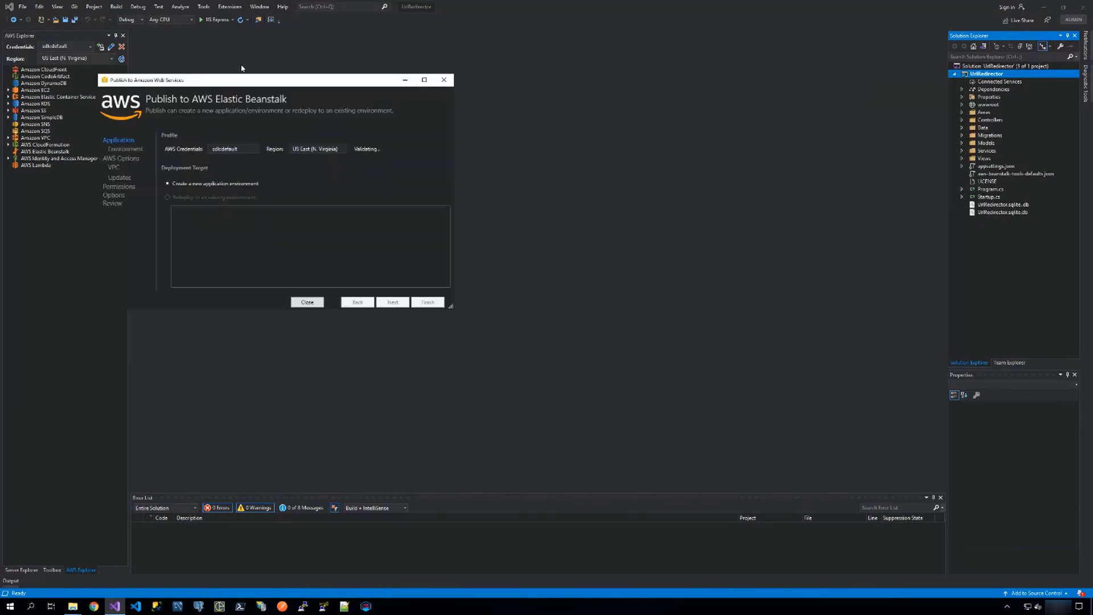
{"action": "left_click_drag", "start_coordinate": [247, 84], "coordinate": [653, 93]}
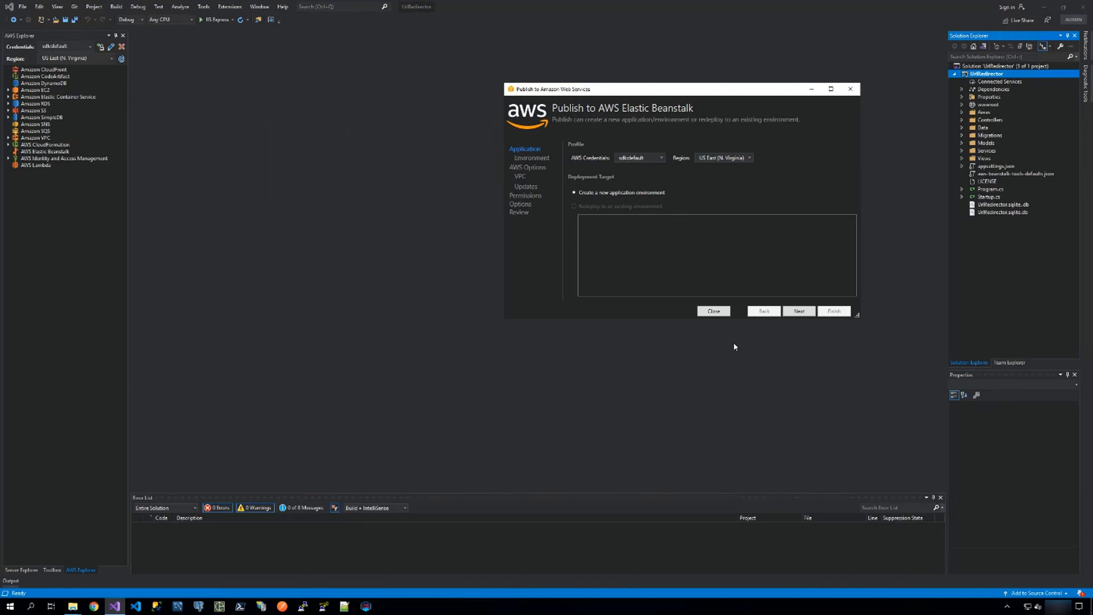
{"action": "left_click", "coordinate": [798, 312]}
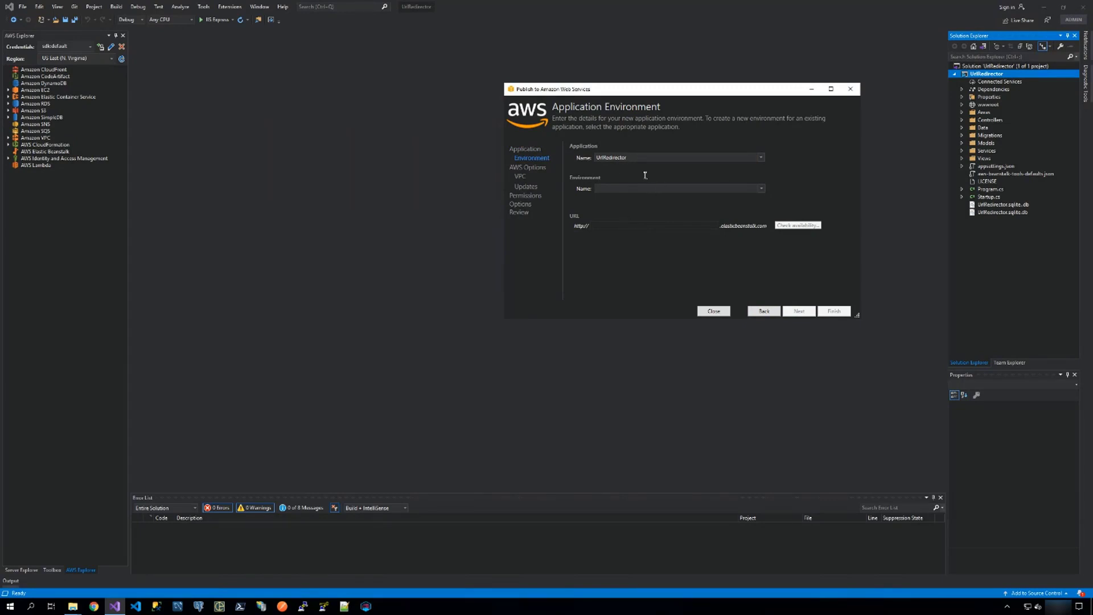
Choose the UrlRedirector-dev environment, make its URL unique with the suffix -54989874, check its availability and continue to the AWS options.
{"action": "left_click", "coordinate": [762, 189]}
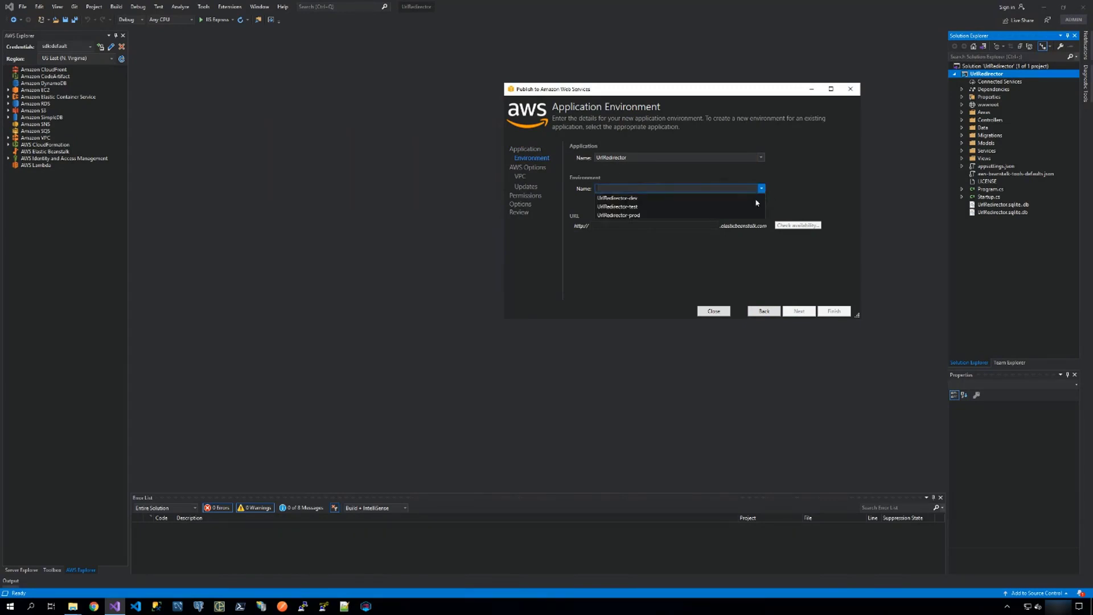
{"action": "left_click", "coordinate": [619, 199]}
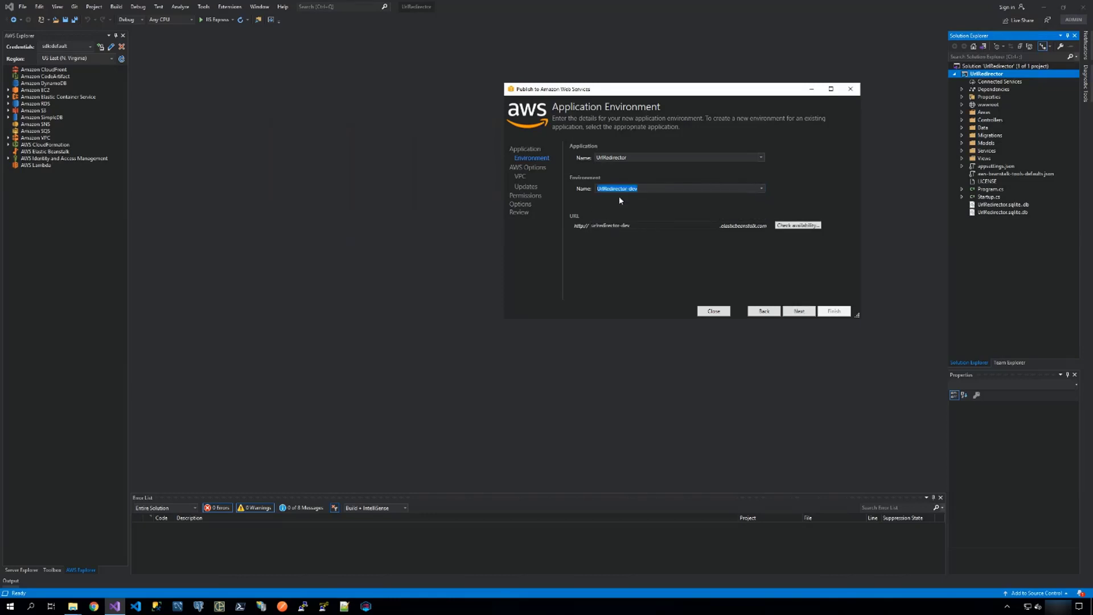
{"action": "left_click", "coordinate": [643, 225]}
{"action": "type", "text": "-54989874"}
{"action": "left_click", "coordinate": [797, 226]}
{"action": "left_click", "coordinate": [799, 311]}
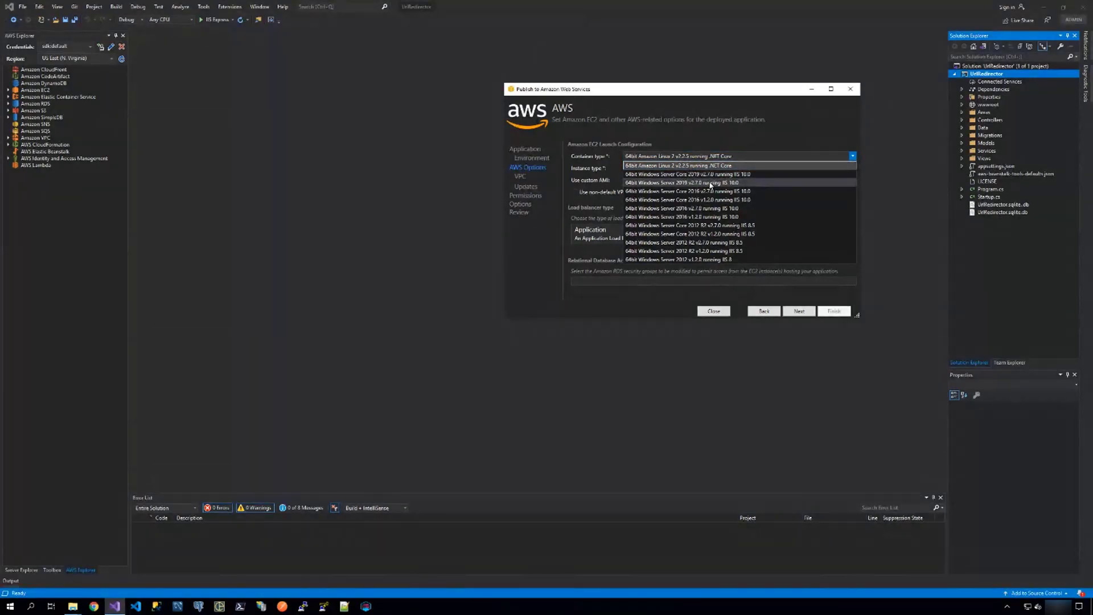
Set the container type to 64bit Windows Server 2019 v2.7.0 running IIS 10.0, and deploy with the default permissions and application options.
{"action": "left_click", "coordinate": [710, 182]}
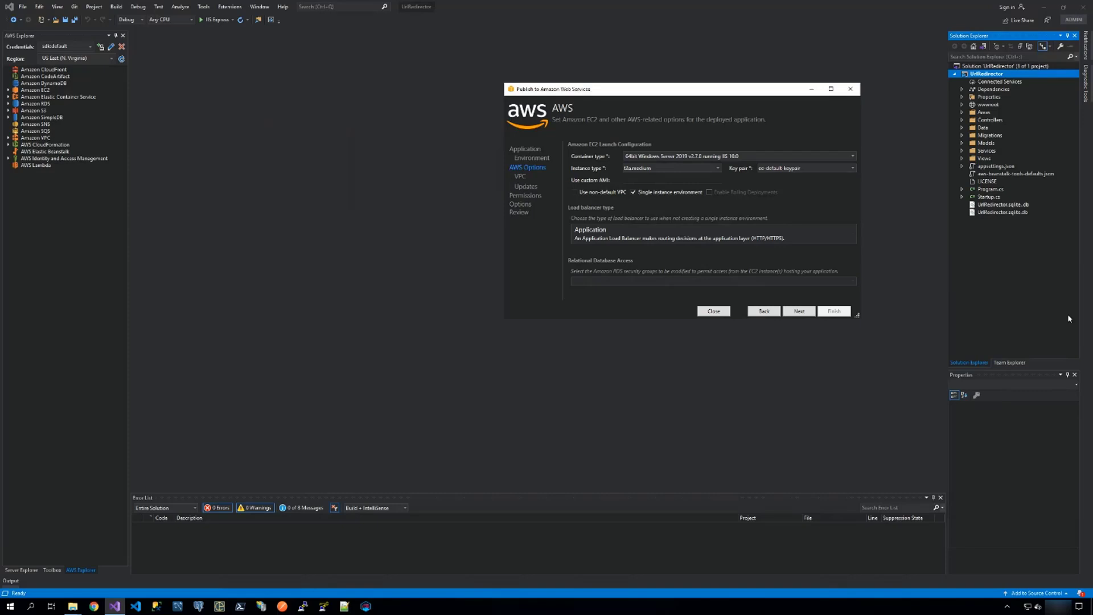
{"action": "left_click", "coordinate": [799, 312]}
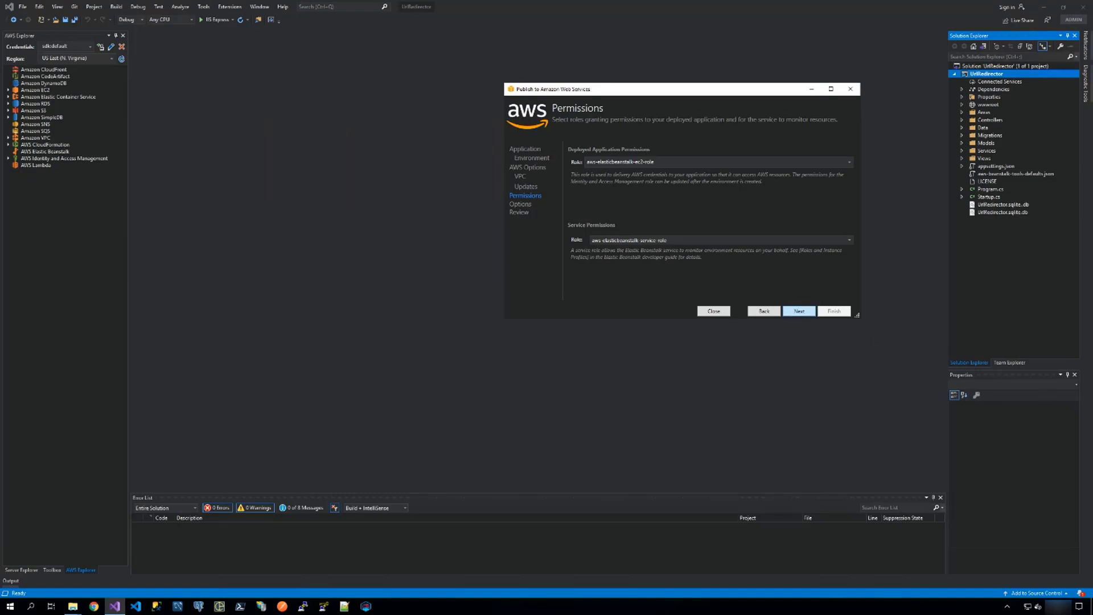
{"action": "left_click", "coordinate": [797, 312]}
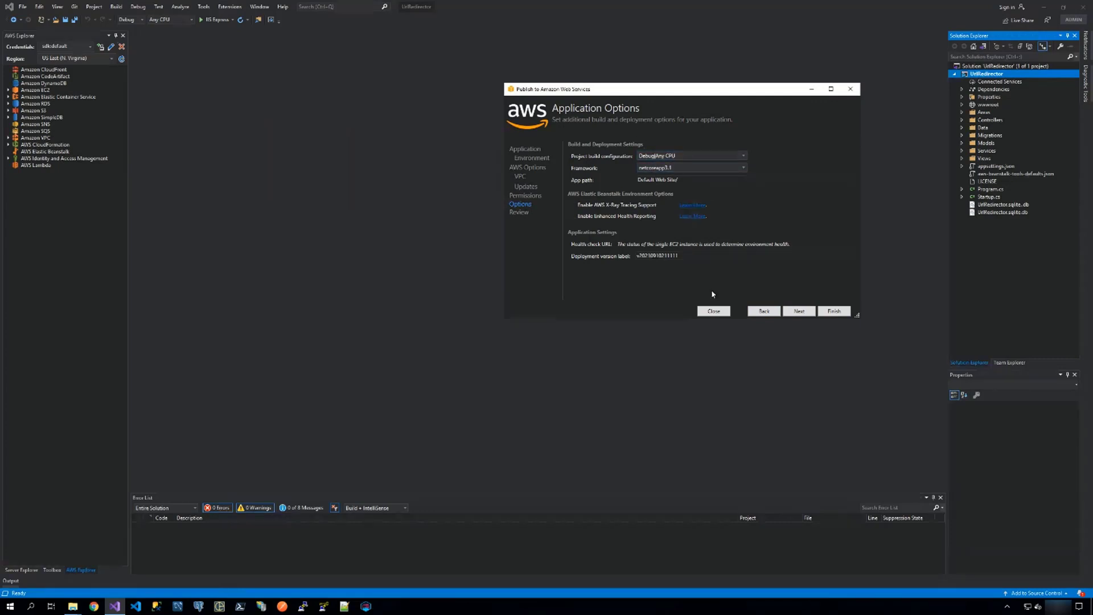
{"action": "left_click", "coordinate": [795, 312]}
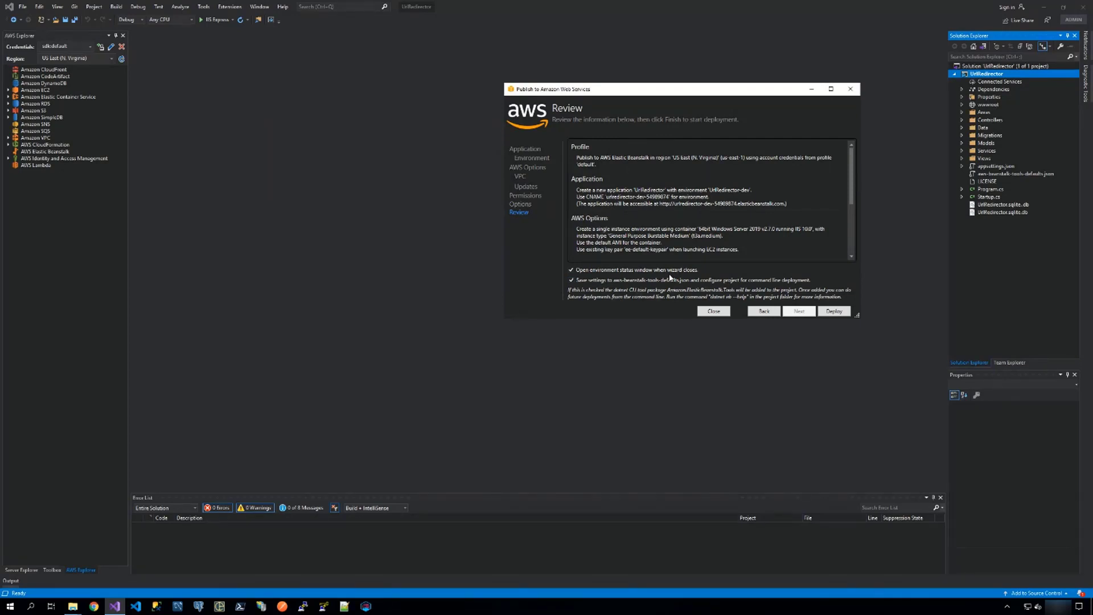
{"action": "left_click", "coordinate": [834, 312]}
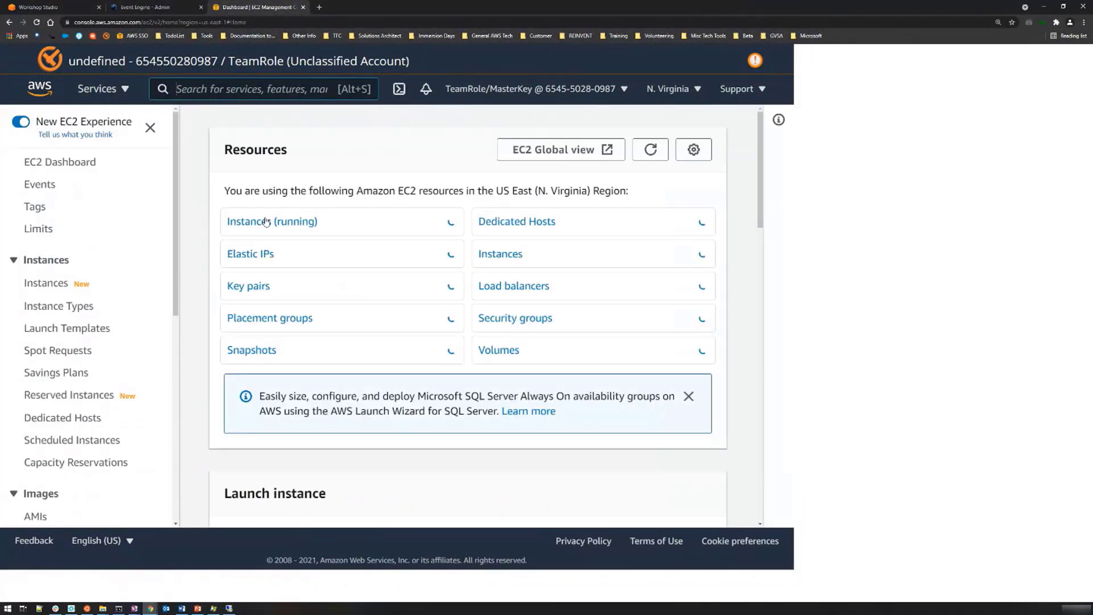
In the EC2 console, view the running instances, clear the state filter to list all instances, and put the browser window away.
{"action": "left_click", "coordinate": [258, 223]}
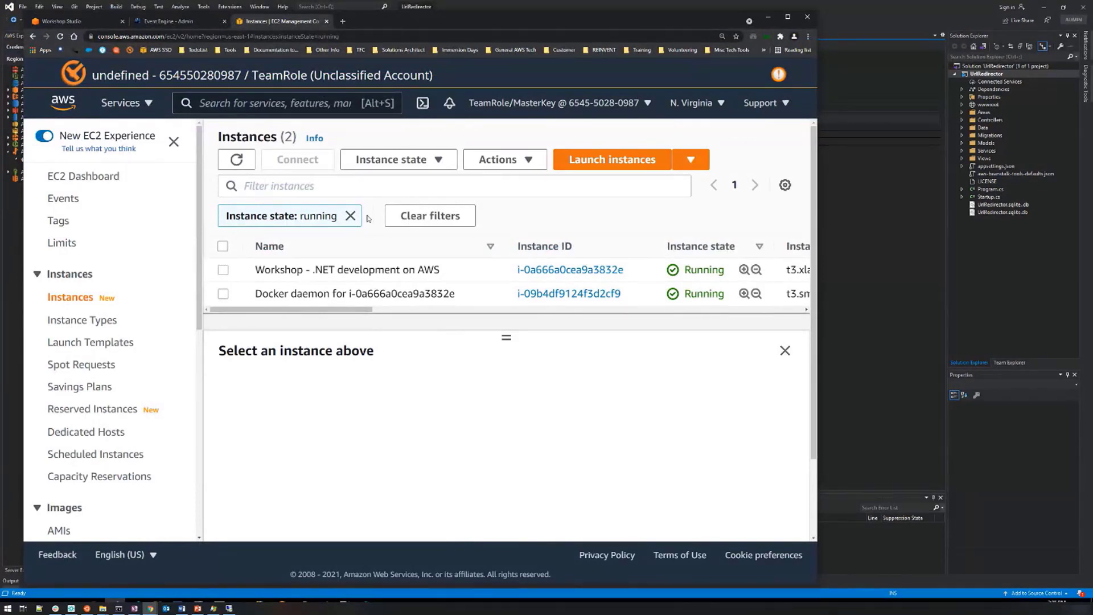
{"action": "left_click", "coordinate": [430, 215]}
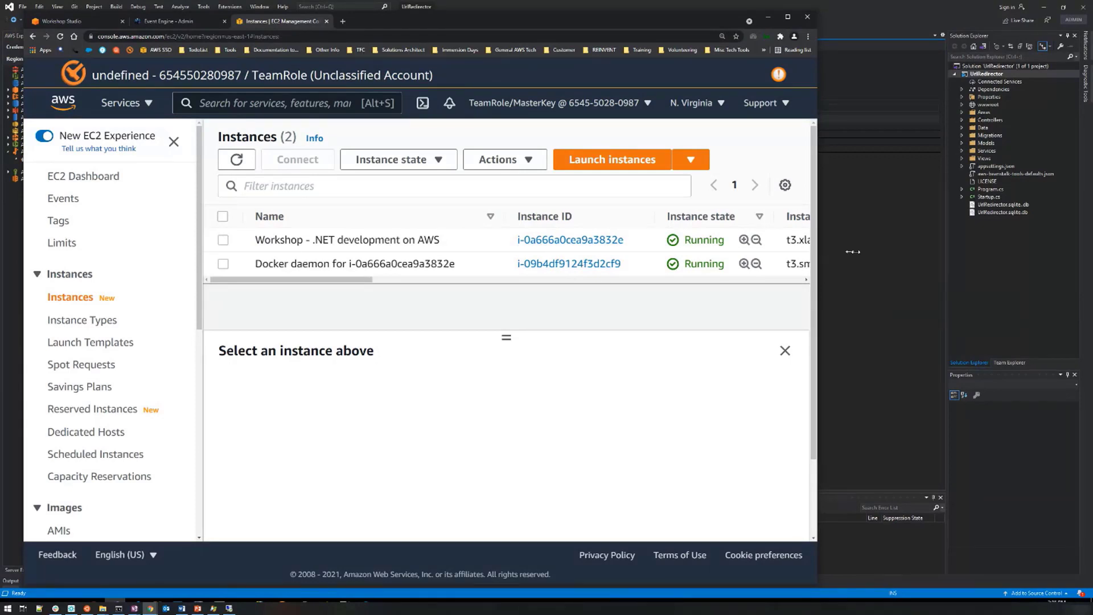
{"action": "left_click_drag", "start_coordinate": [853, 252], "coordinate": [946, 251]}
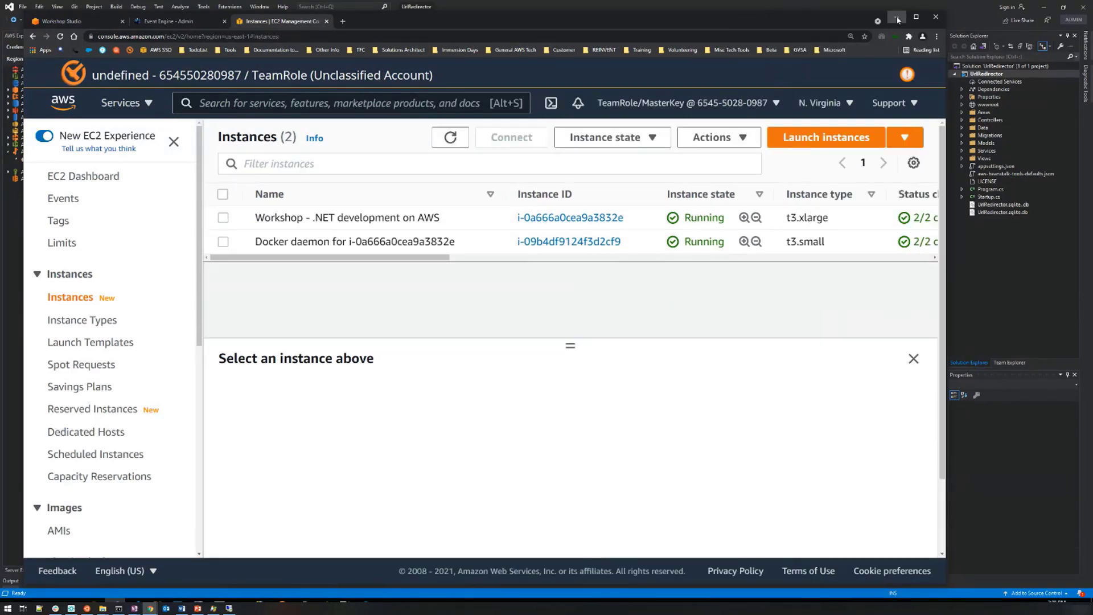
{"action": "left_click", "coordinate": [897, 18]}
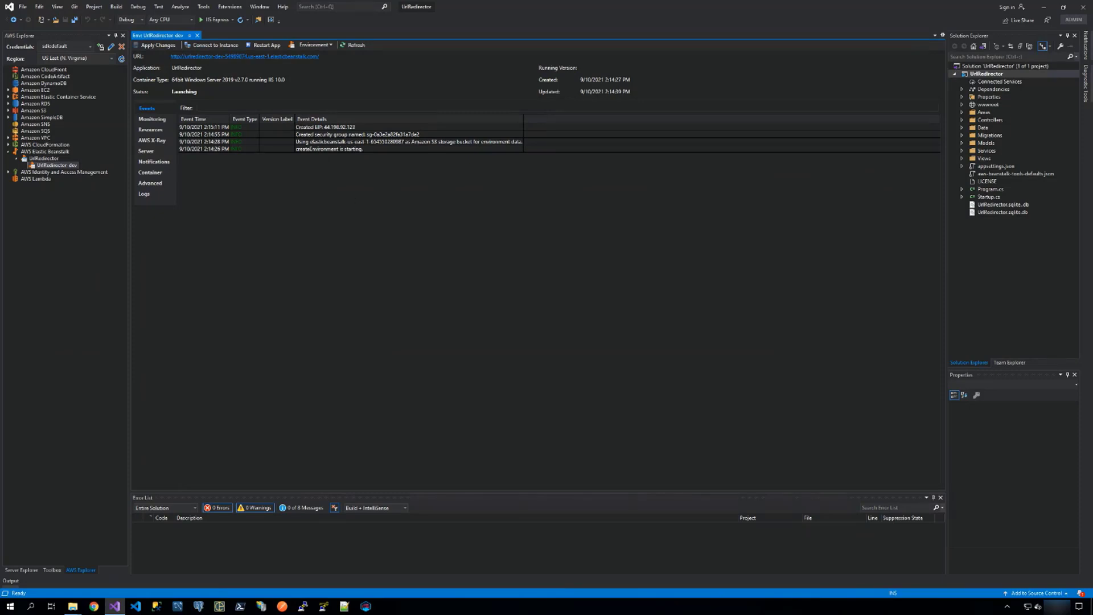
Bring the workshop guide back into view and open its Amazon Elastic Container Service (ECS) on AWS Fargate page.
{"action": "left_click_drag", "start_coordinate": [1092, 9], "coordinate": [421, 9]}
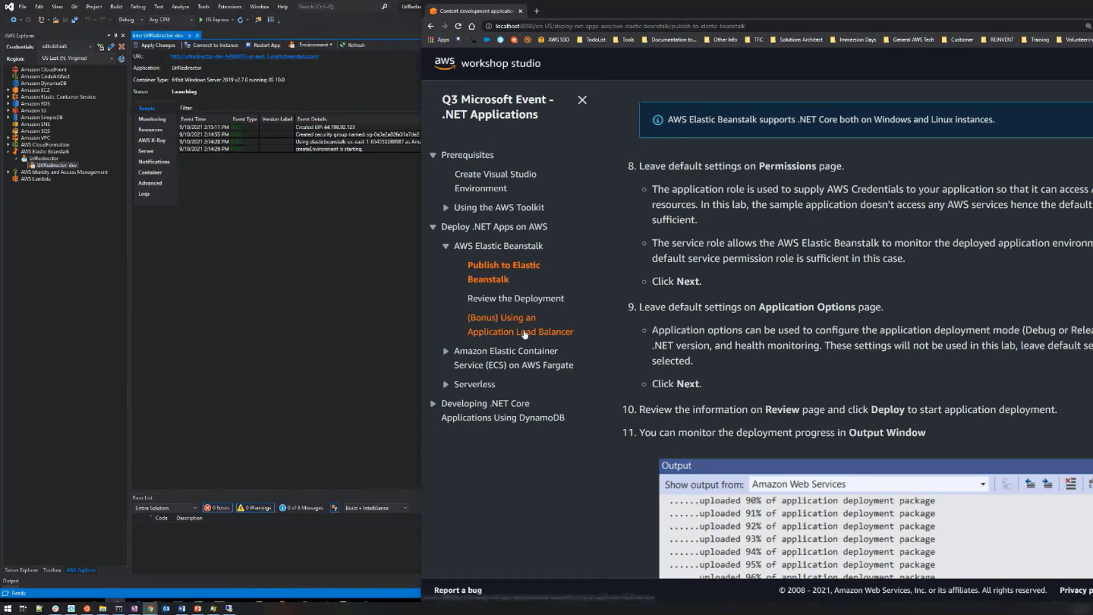
{"action": "left_click", "coordinate": [498, 359]}
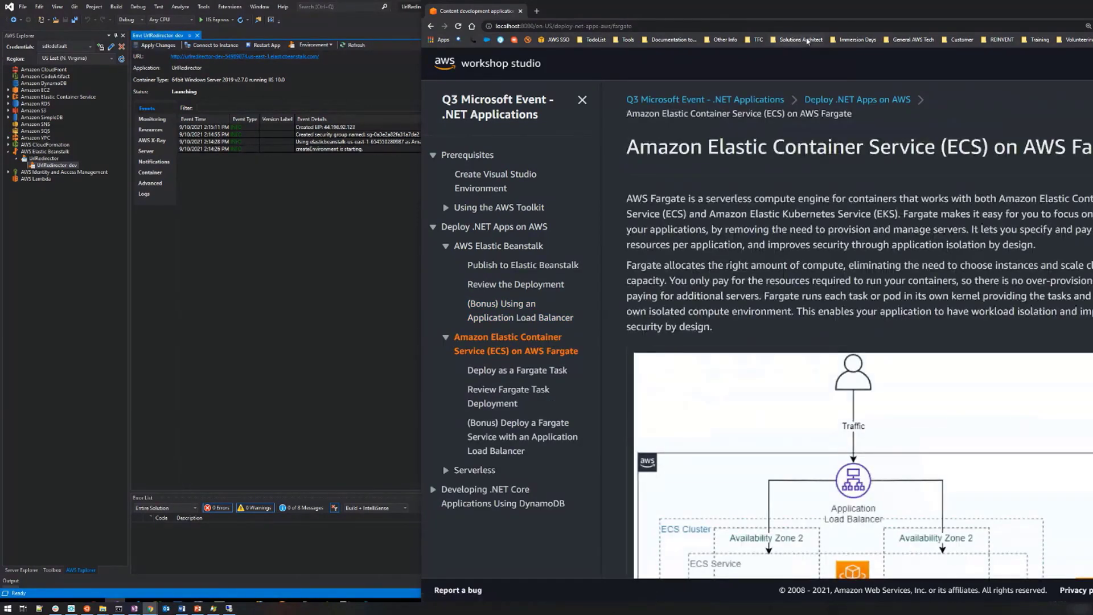
{"action": "left_click_drag", "start_coordinate": [848, 17], "coordinate": [755, 18]}
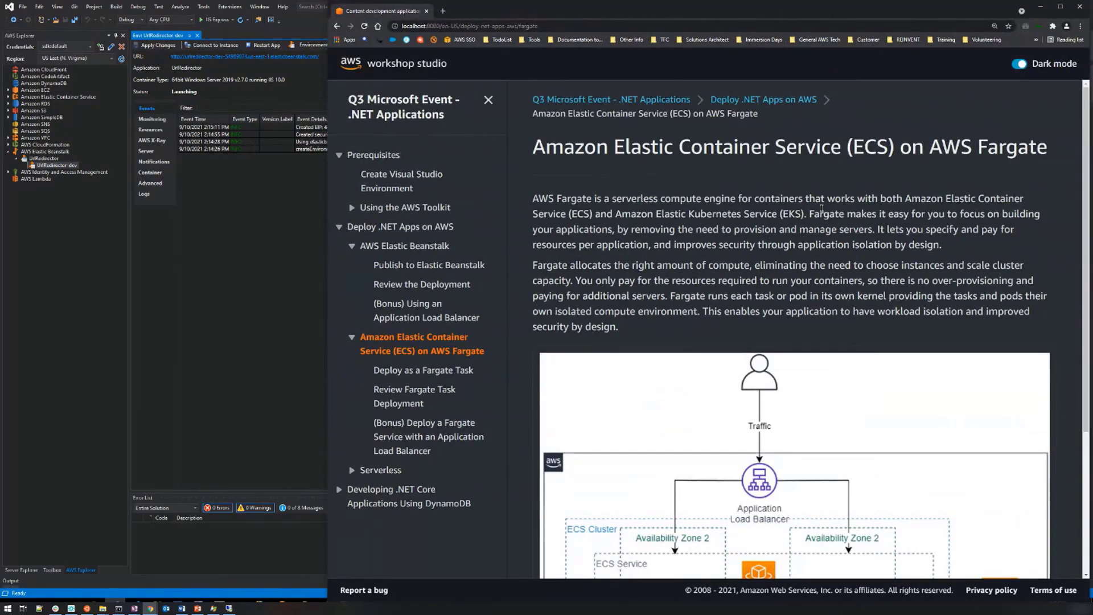
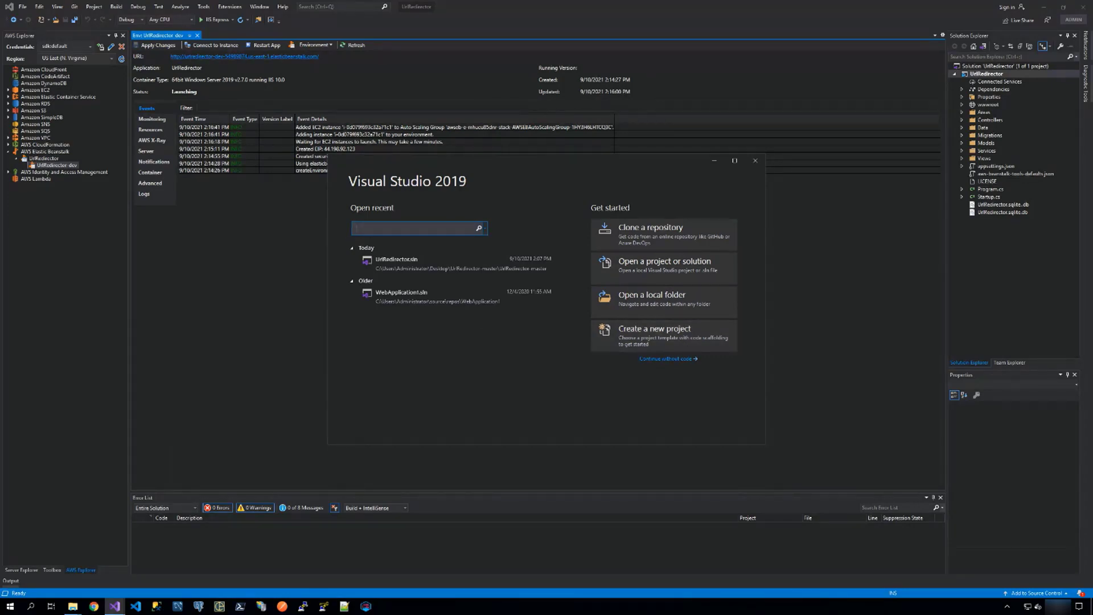
Create an ASP.NET Core Web Application project named HelloWorld, using the ASP.NET Core 5.0 Web App template with Linux Docker support.
{"action": "mouse_move", "coordinate": [1092, 17]}
{"action": "left_mouse_down"}
{"action": "mouse_move", "coordinate": [722, 13]}
{"action": "mouse_move", "coordinate": [1092, 17]}
{"action": "left_mouse_up"}
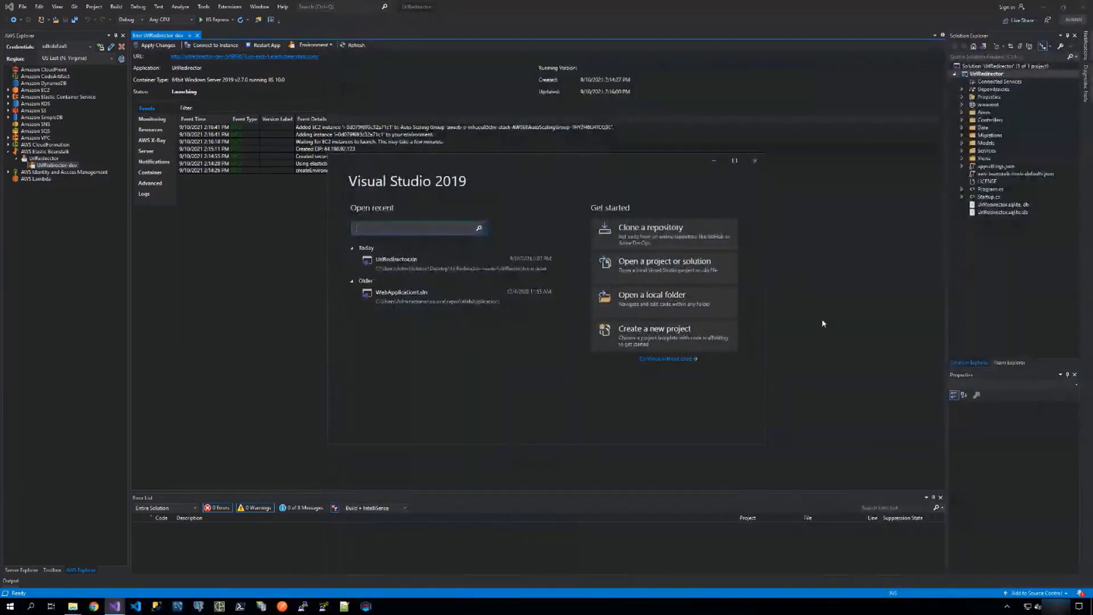
{"action": "left_click", "coordinate": [652, 338]}
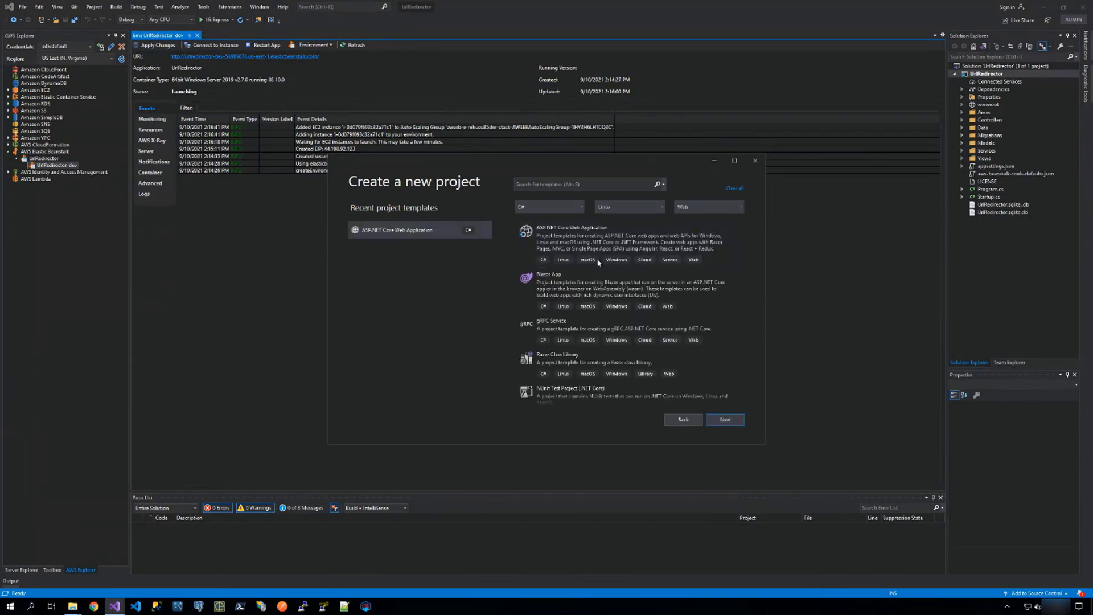
{"action": "left_click", "coordinate": [562, 235]}
{"action": "left_click", "coordinate": [723, 422]}
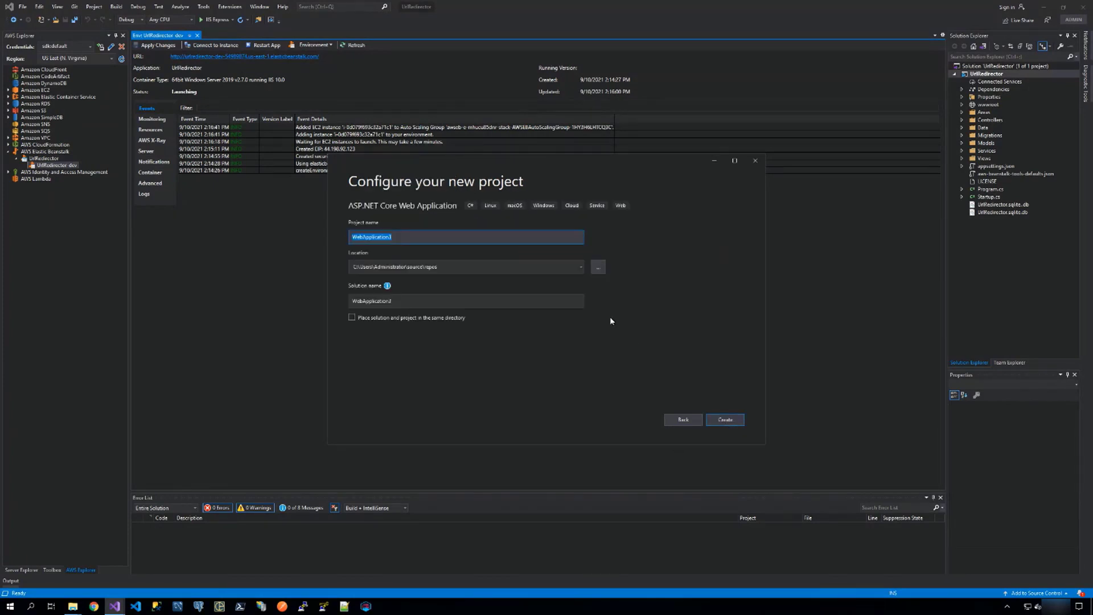
{"action": "type", "text": "Helloworld"}
{"action": "left_click", "coordinate": [733, 423]}
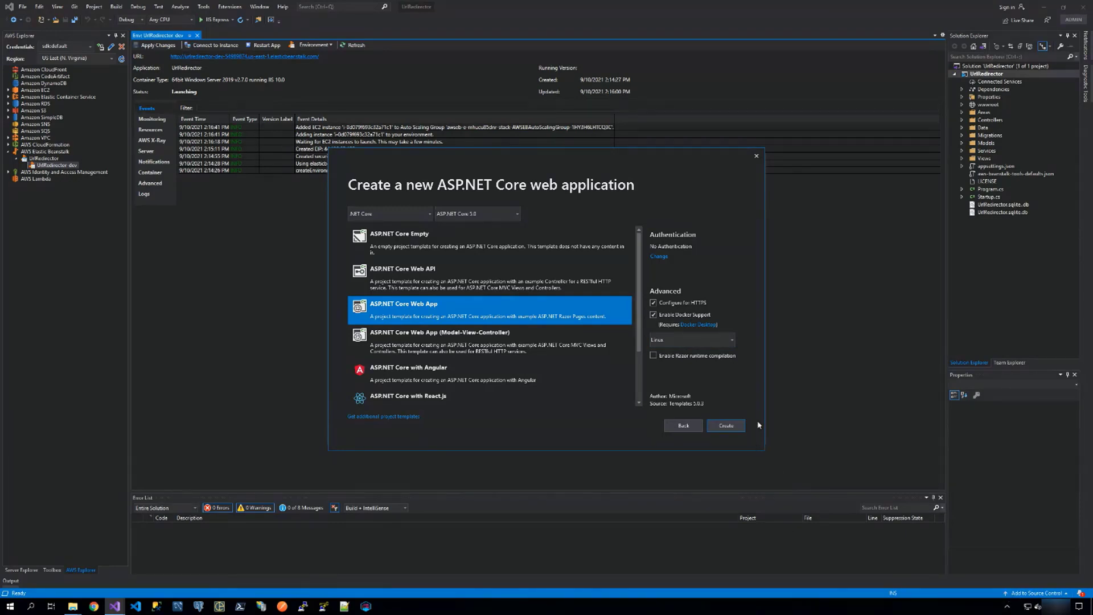
{"action": "left_click", "coordinate": [726, 426]}
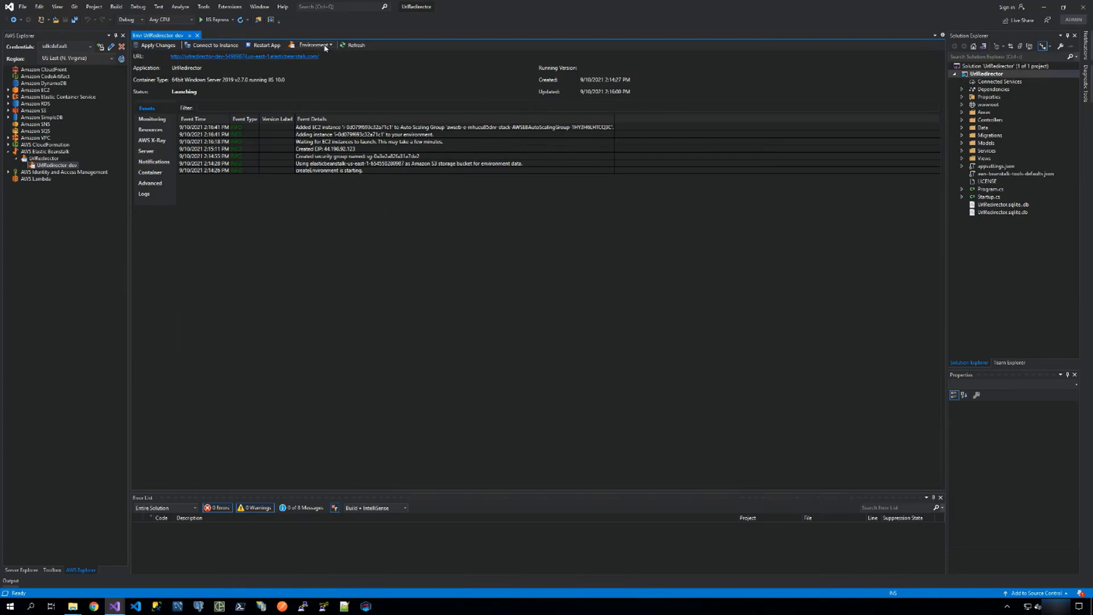
Refresh the UrlRedirector-dev environment's status, and put its Visual Studio window away to get back to the HelloWorld project.
{"action": "left_click", "coordinate": [348, 45]}
{"action": "left_click", "coordinate": [111, 606]}
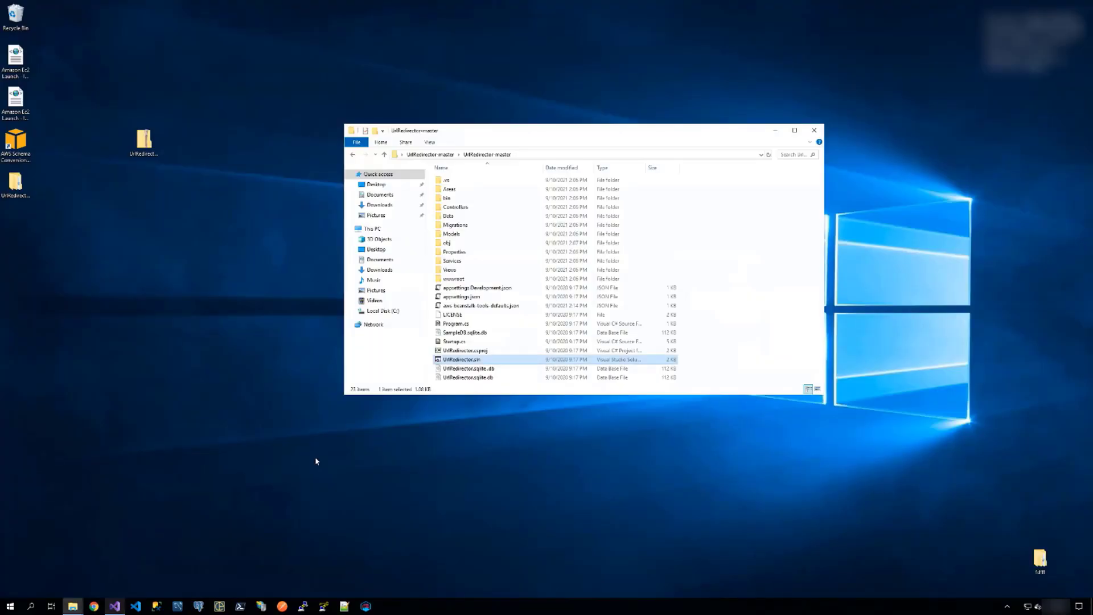
{"action": "left_click", "coordinate": [112, 606]}
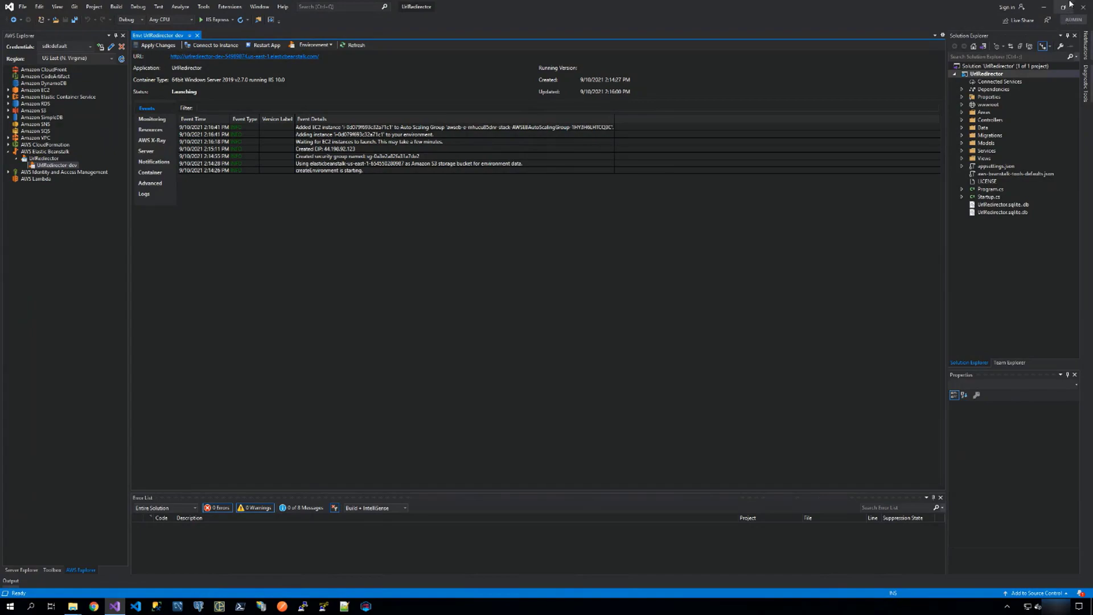
{"action": "left_click", "coordinate": [1044, 7]}
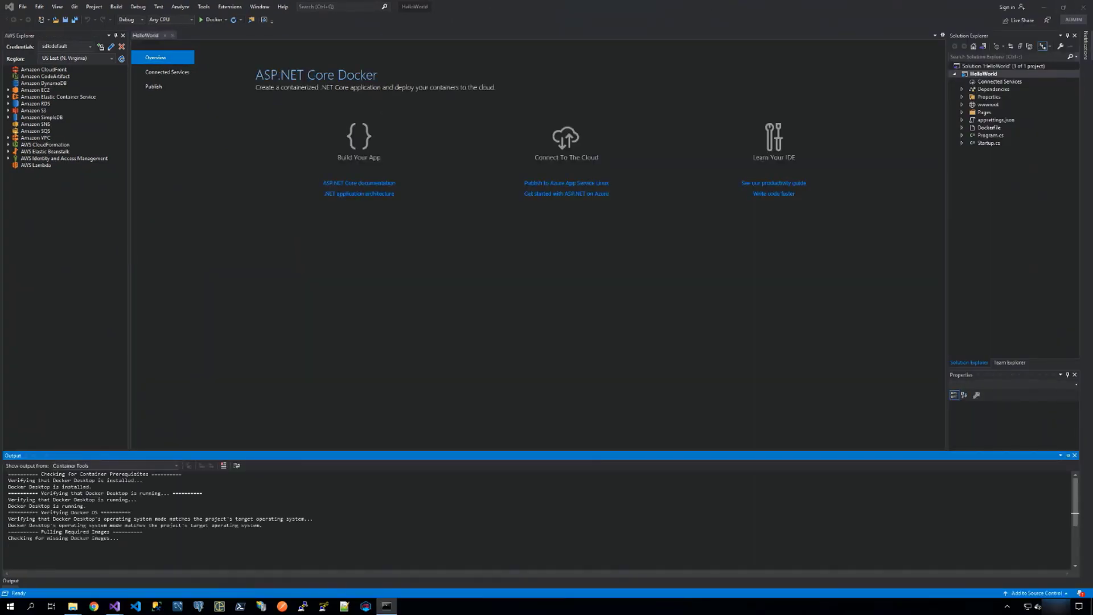
Bring up the workshop guide, read its note and steps on debugging with Docker, and move the guide out of the way.
{"action": "left_click_drag", "start_coordinate": [1084, 86], "coordinate": [751, 3]}
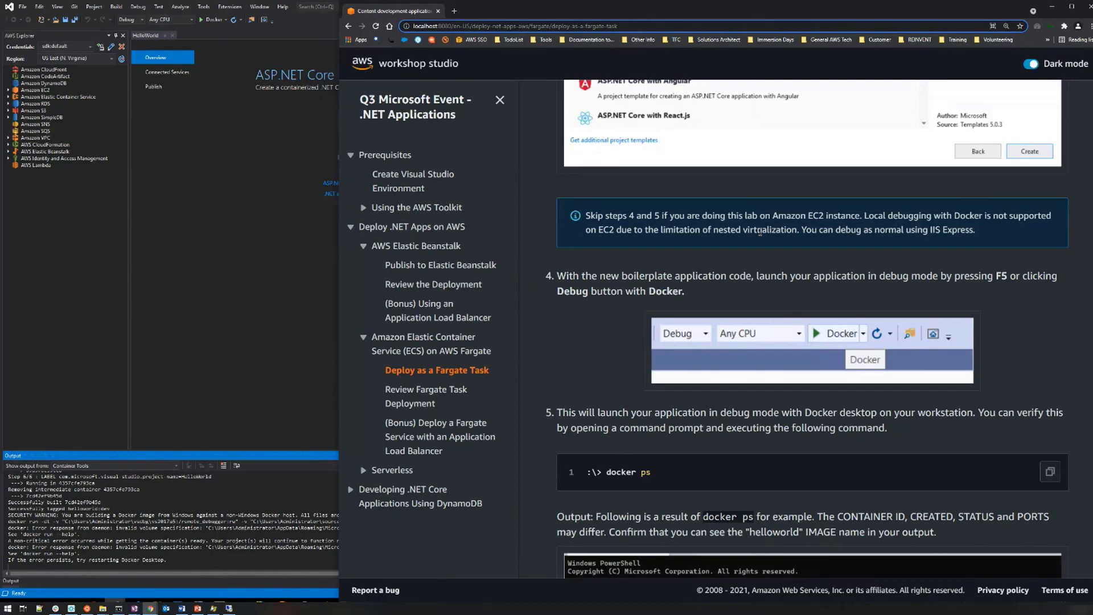
{"action": "scroll", "coordinate": [760, 233], "scroll_direction": "up", "scroll_amount": 5}
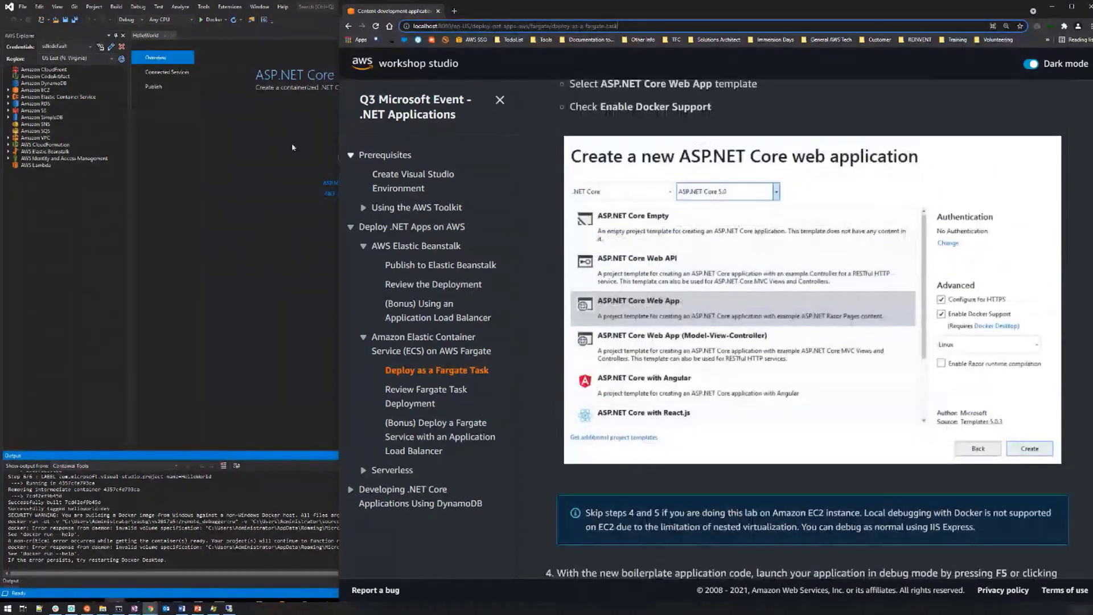
{"action": "left_click_drag", "start_coordinate": [811, 13], "coordinate": [911, 8]}
{"action": "scroll", "coordinate": [850, 204], "scroll_direction": "down", "scroll_amount": 2}
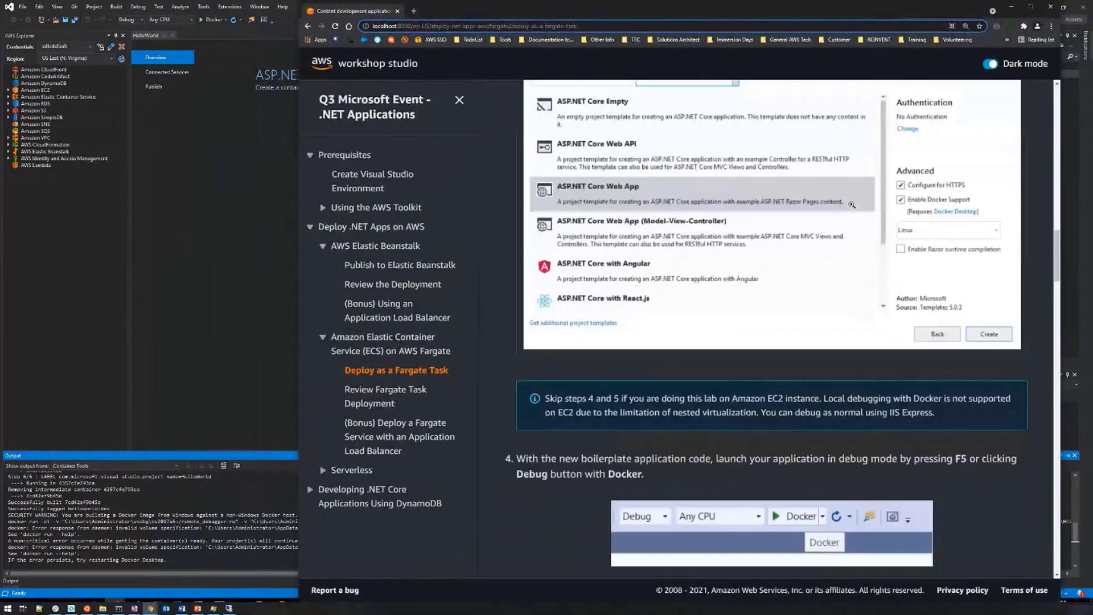
{"action": "scroll", "coordinate": [851, 205], "scroll_direction": "down", "scroll_amount": 5}
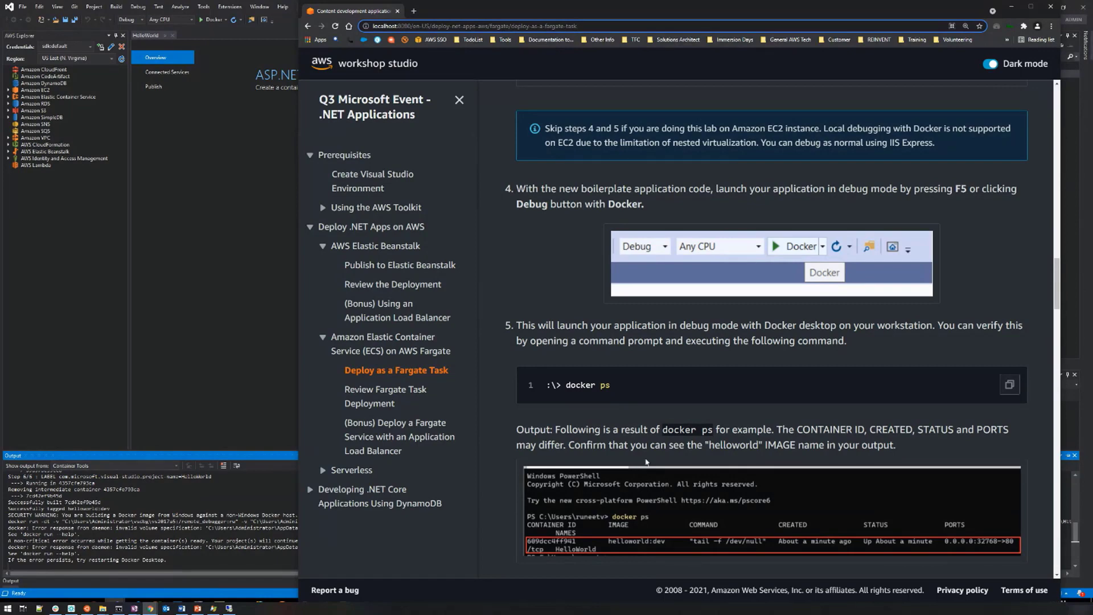
{"action": "left_click_drag", "start_coordinate": [747, 12], "coordinate": [1092, 65]}
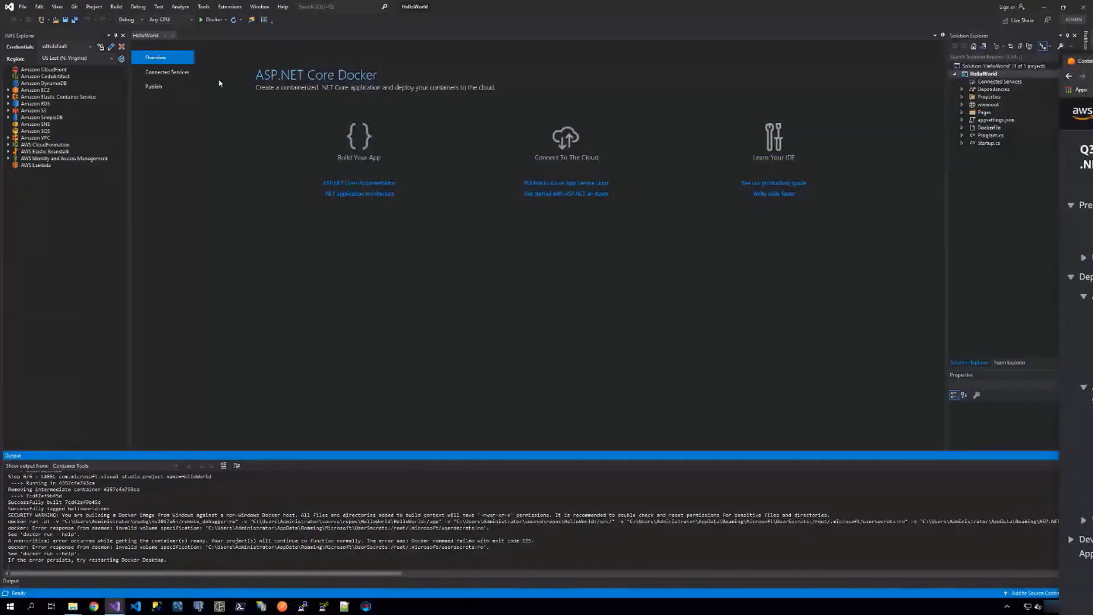
Switch the HelloWorld launch profile to IIS Express, run the app in debug mode, and close its browser window to end the session.
{"action": "left_click", "coordinate": [228, 40]}
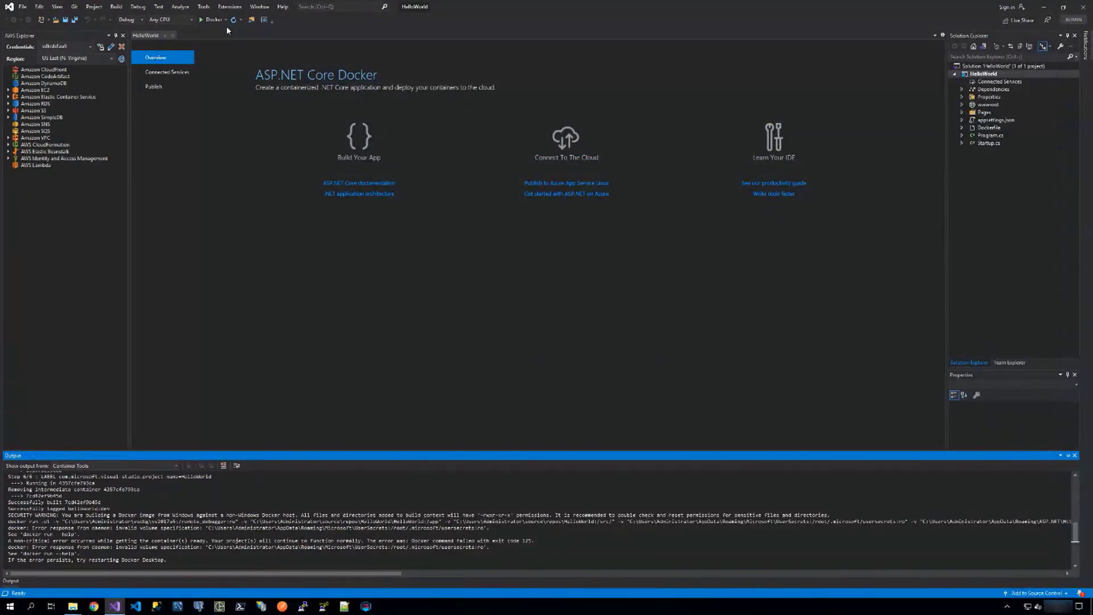
{"action": "left_click", "coordinate": [225, 21]}
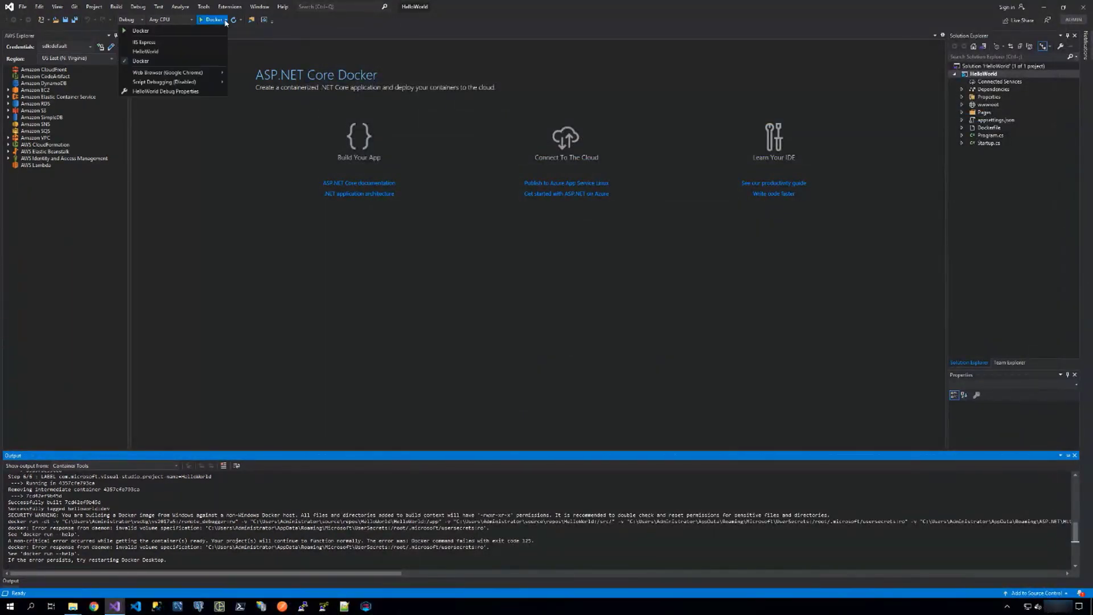
{"action": "left_click", "coordinate": [137, 43]}
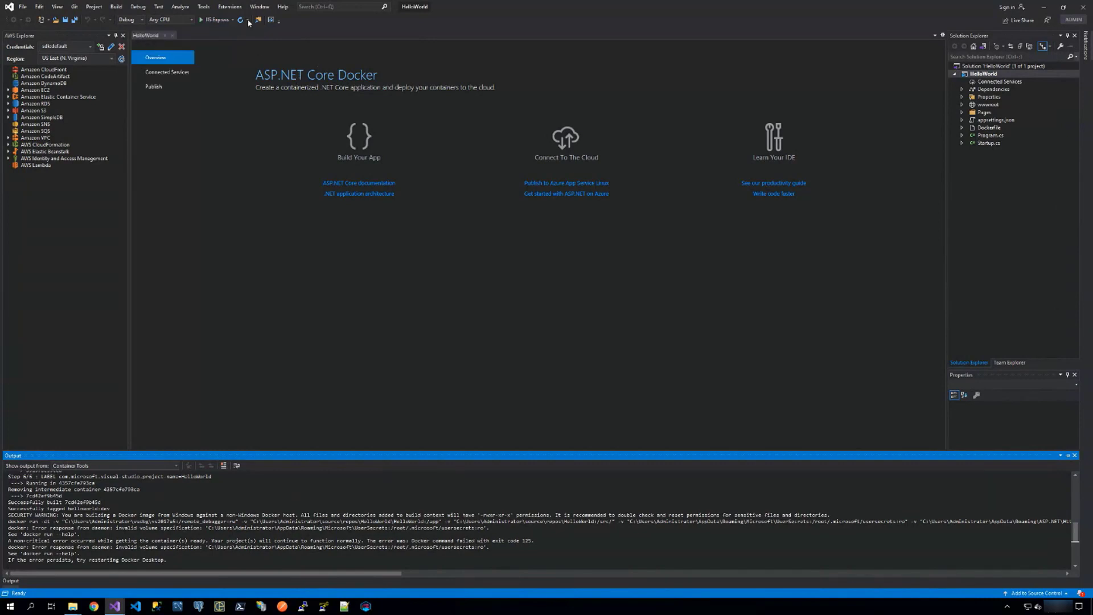
{"action": "left_click", "coordinate": [211, 21]}
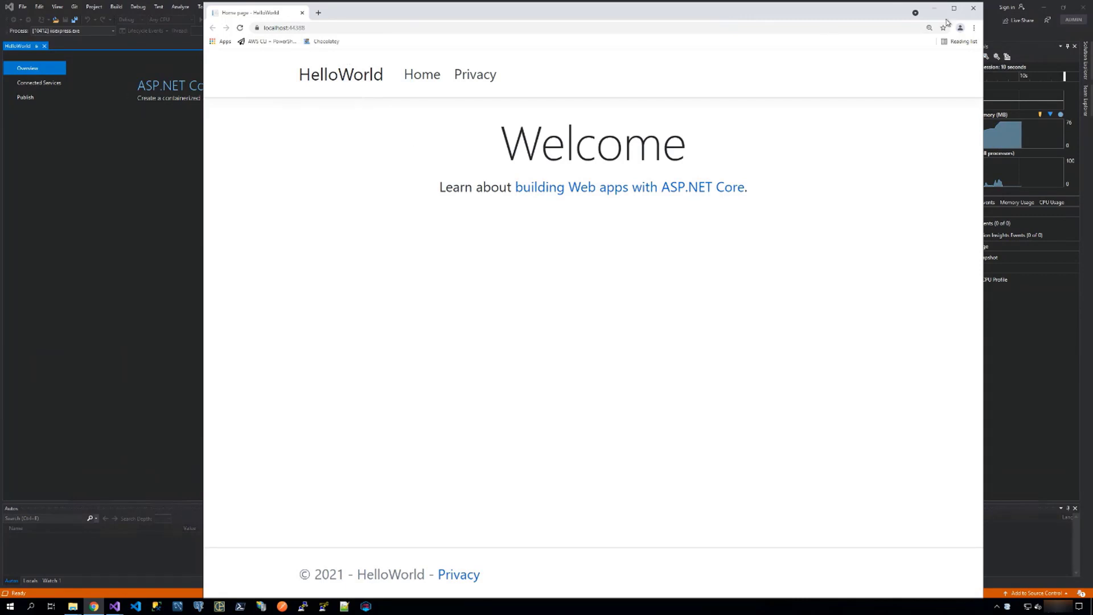
{"action": "left_click", "coordinate": [971, 11]}
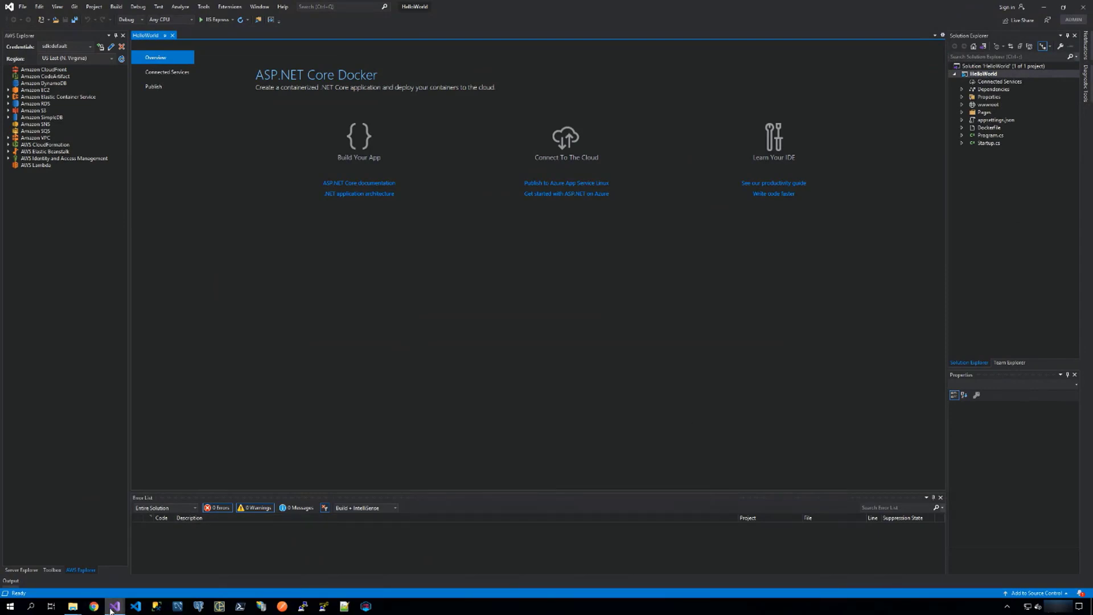
Check the UrlRedirector-dev environment's status in its own window, and read the guide's Publish Container to AWS instructions.
{"action": "left_click", "coordinate": [113, 606]}
{"action": "left_click", "coordinate": [62, 581]}
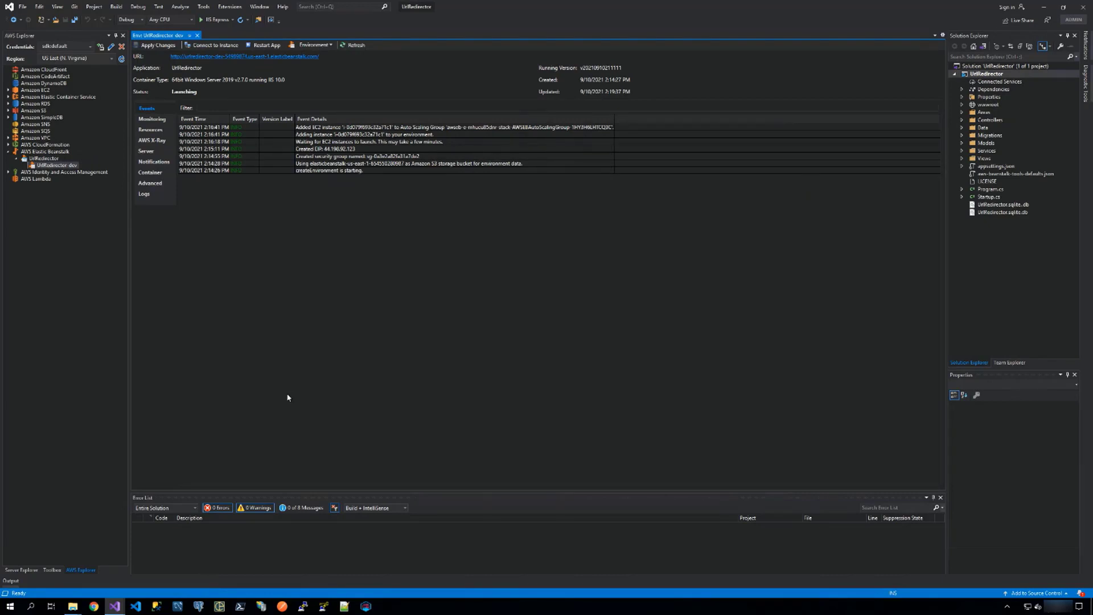
{"action": "left_click", "coordinate": [1044, 7]}
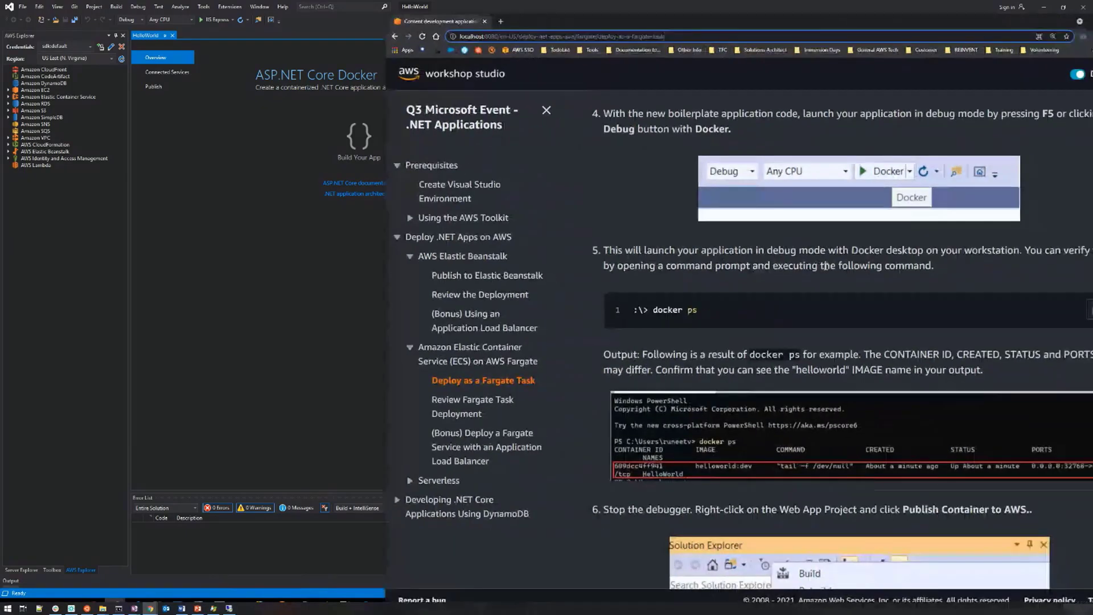
{"action": "scroll", "coordinate": [824, 266], "scroll_direction": "down", "scroll_amount": 5}
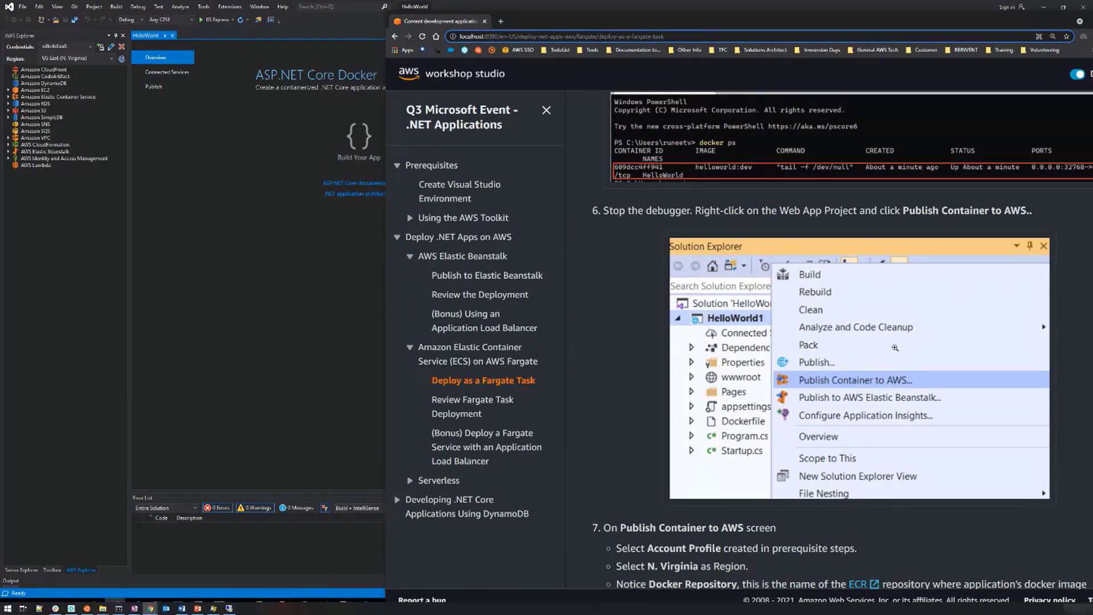
{"action": "scroll", "coordinate": [895, 346], "scroll_direction": "down", "scroll_amount": 2}
{"action": "scroll", "coordinate": [896, 343], "scroll_direction": "down", "scroll_amount": 1}
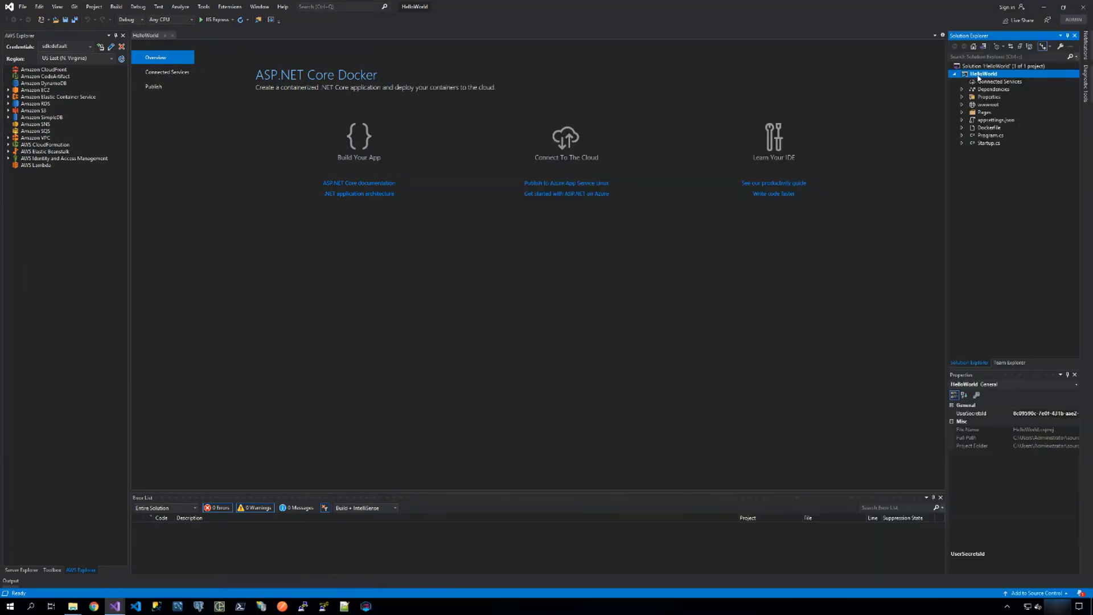
Start Publish Container to AWS for the HelloWorld project, set the deployment target to Run Task on an ECS Cluster, and continue.
{"action": "right_click", "coordinate": [978, 77]}
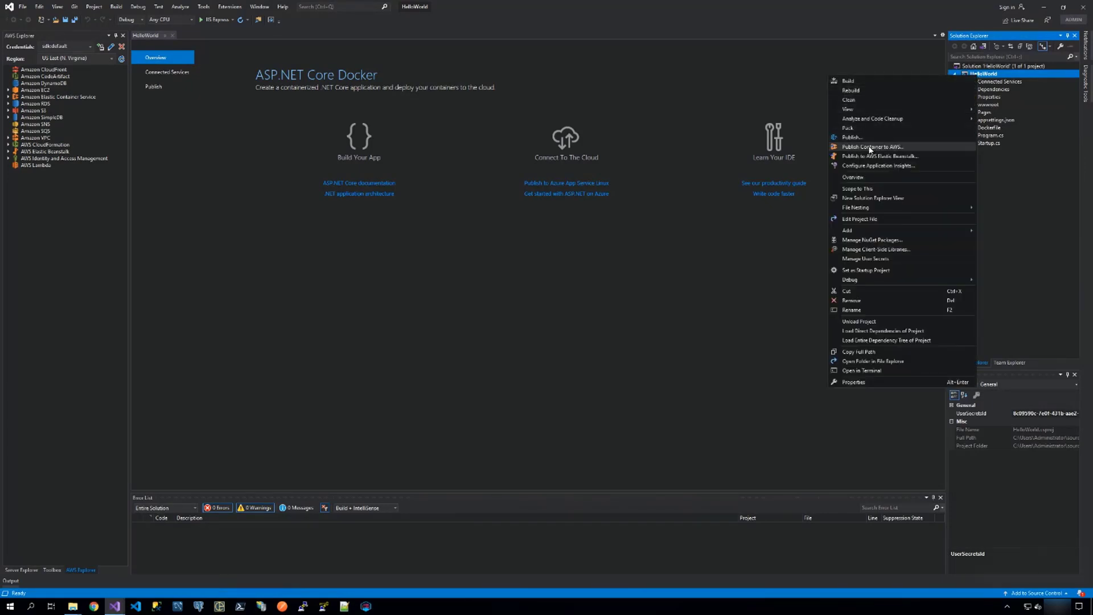
{"action": "left_click", "coordinate": [869, 148]}
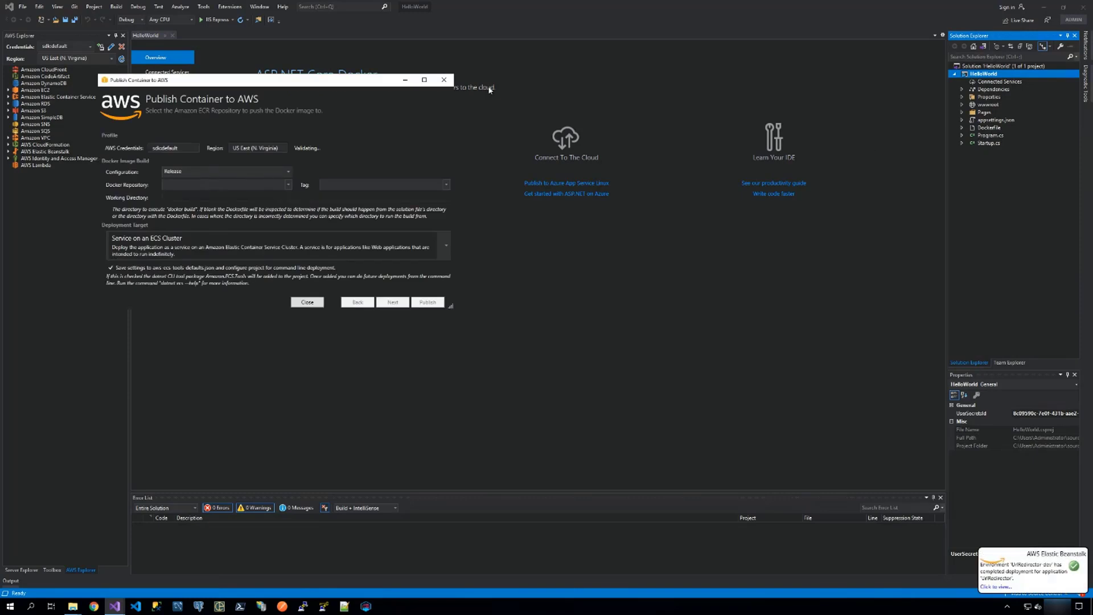
{"action": "left_click_drag", "start_coordinate": [358, 76], "coordinate": [722, 71]}
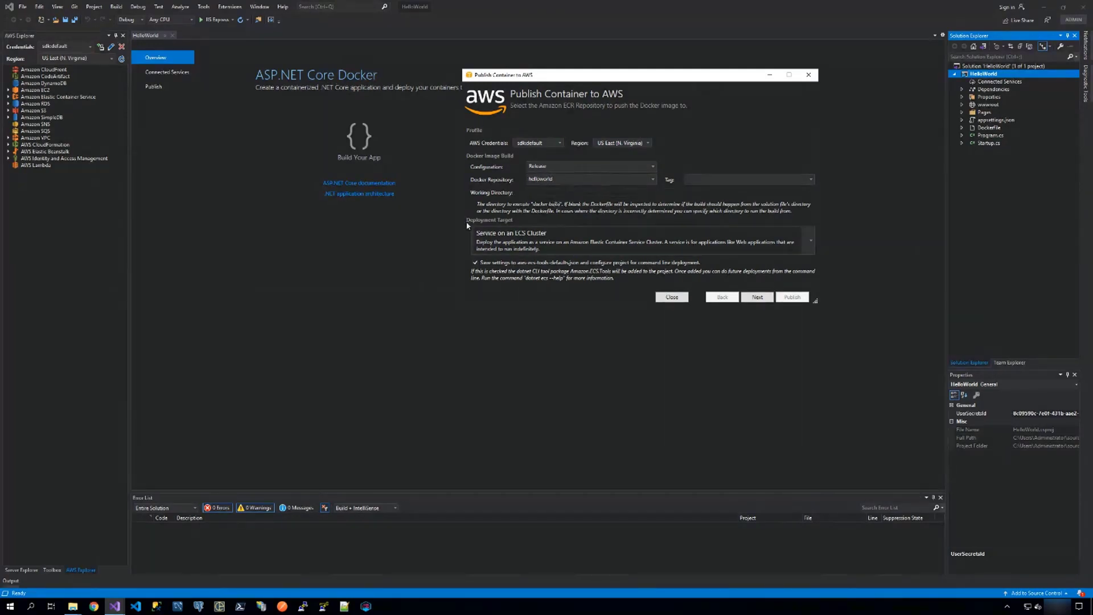
{"action": "left_click", "coordinate": [811, 241]}
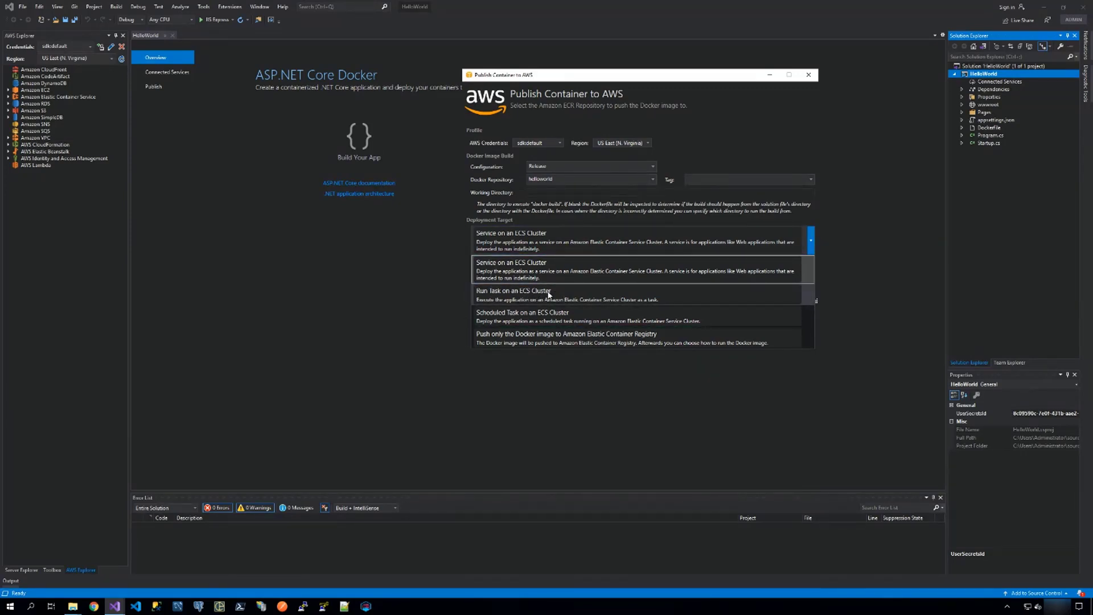
{"action": "left_click", "coordinate": [546, 292]}
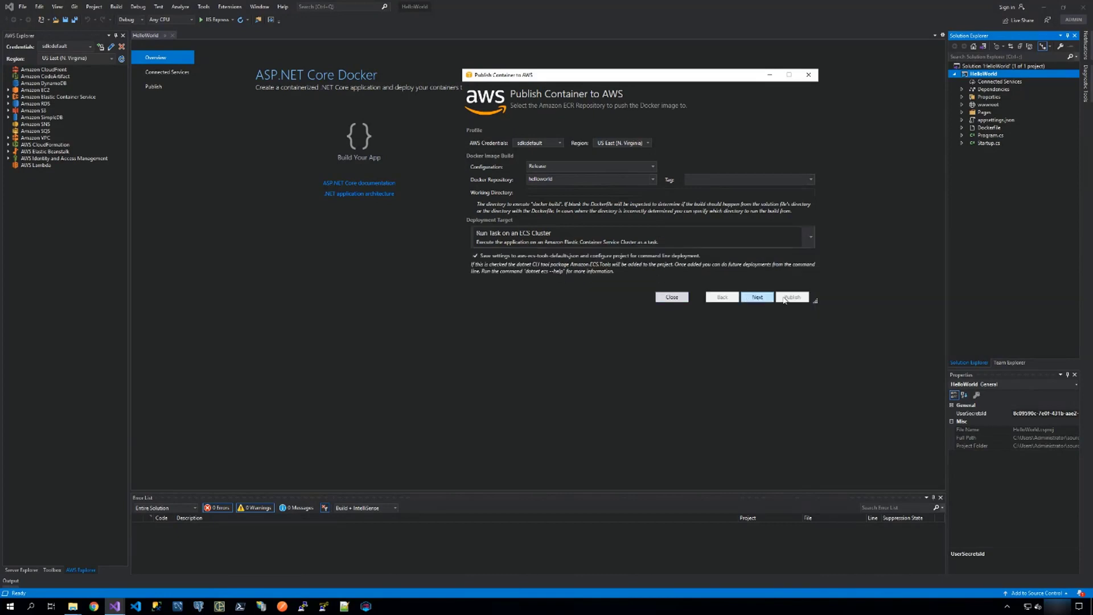
{"action": "left_click", "coordinate": [755, 297]}
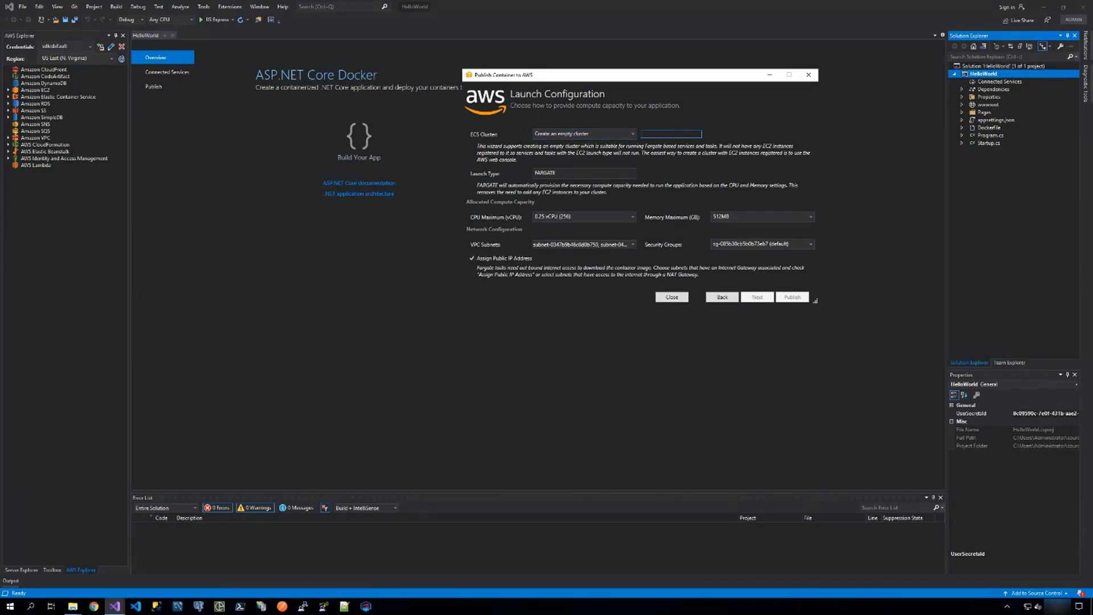
Name the new empty ECS cluster HelloWorld-Cluster.
{"action": "type", "text": "Hello0World"}
{"action": "key", "text": "BackSpace"}
{"action": "type", "text": "-Cluster"}
Set the security group to Create New, keep the default VPC subnets and public IP assignment, and continue to the task configuration.
{"action": "left_click", "coordinate": [810, 243]}
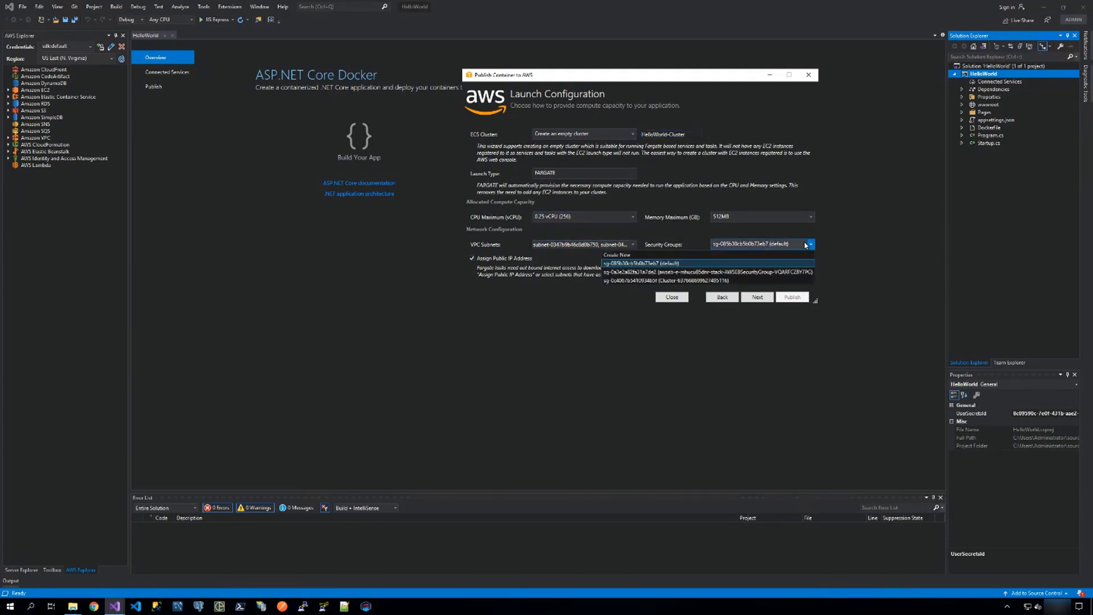
{"action": "left_click", "coordinate": [619, 255]}
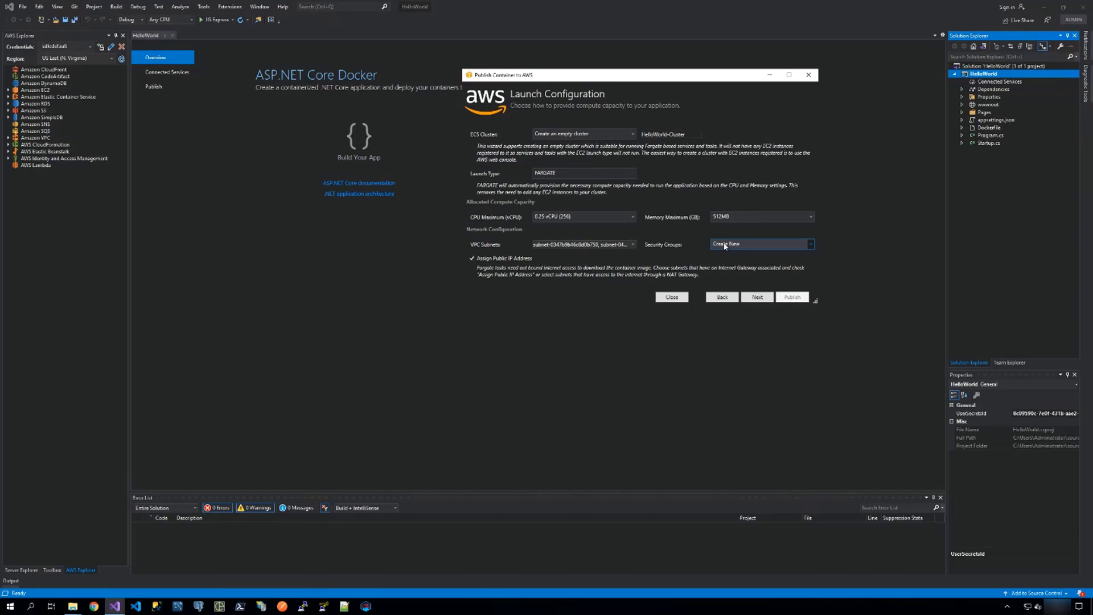
{"action": "left_click", "coordinate": [633, 245]}
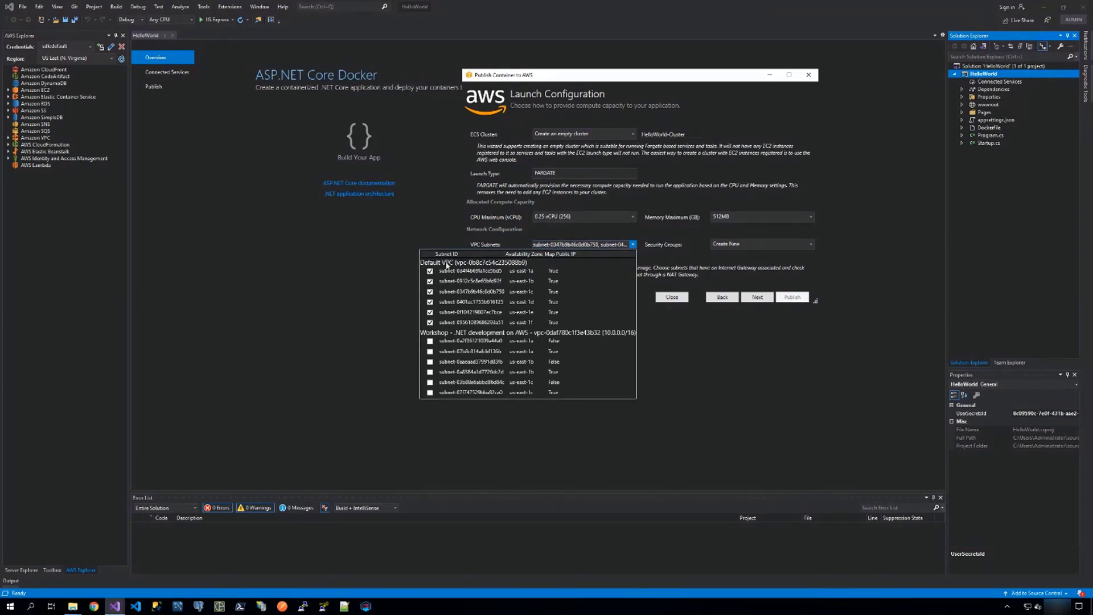
{"action": "left_click", "coordinate": [442, 231]}
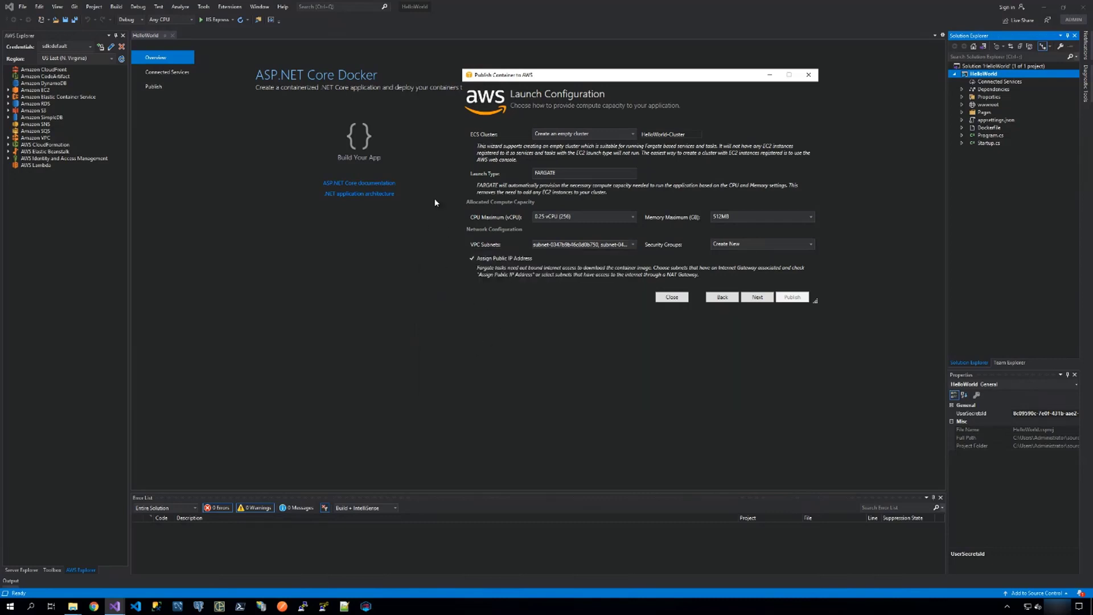
{"action": "left_click", "coordinate": [472, 259]}
{"action": "left_click", "coordinate": [471, 257]}
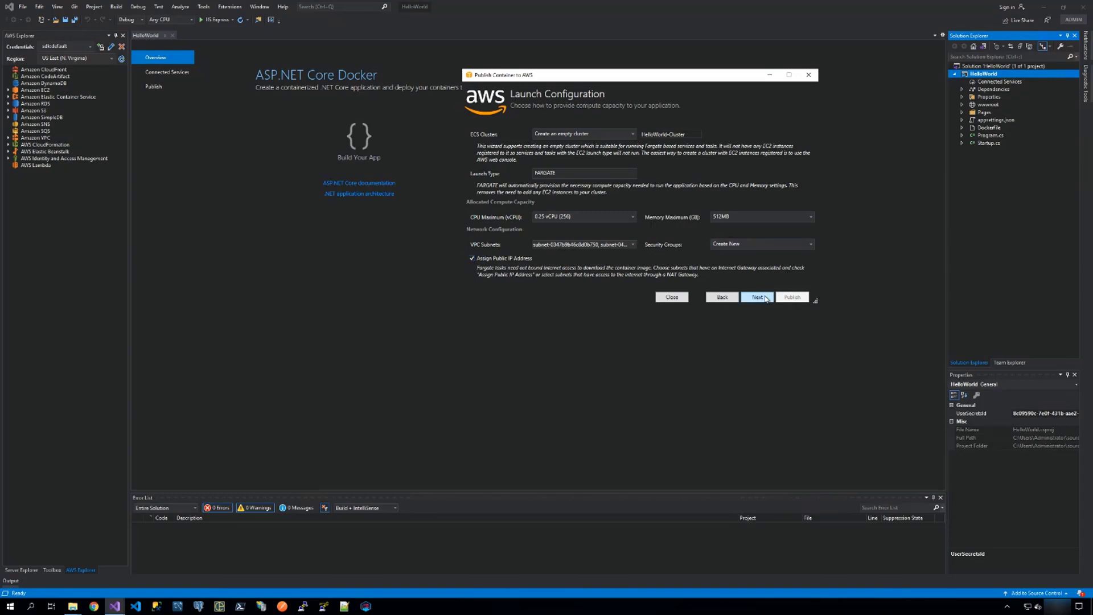
{"action": "left_click", "coordinate": [763, 298]}
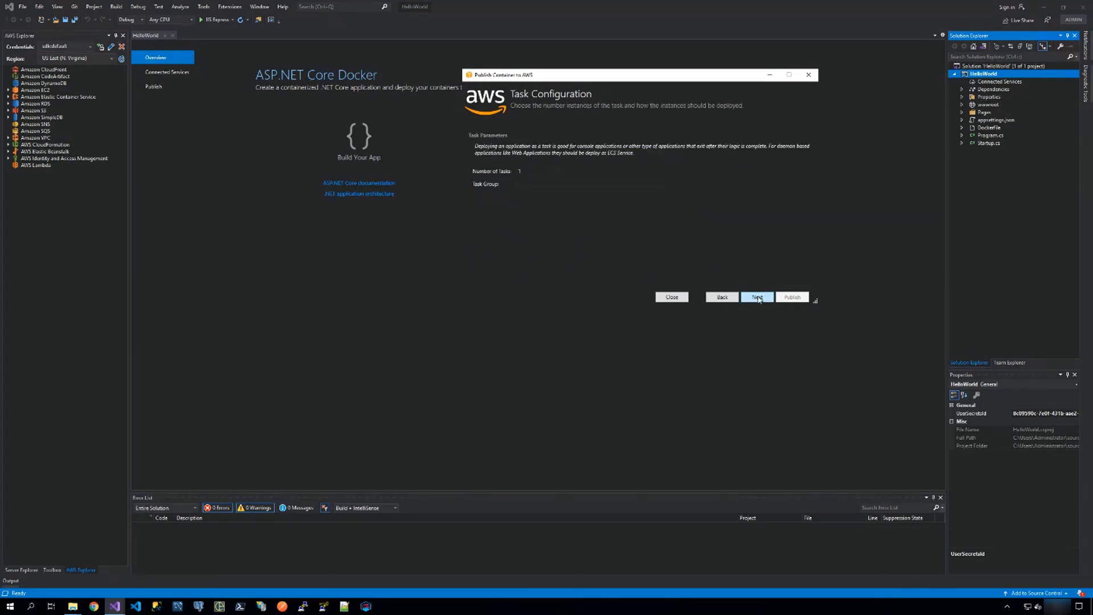
Keep the number of tasks at 1 and name the task group HelloWorld-Task-Group.
{"action": "left_click", "coordinate": [526, 171]}
{"action": "left_click", "coordinate": [531, 182]}
{"action": "type", "text": "HelloWorld-task-Group"}
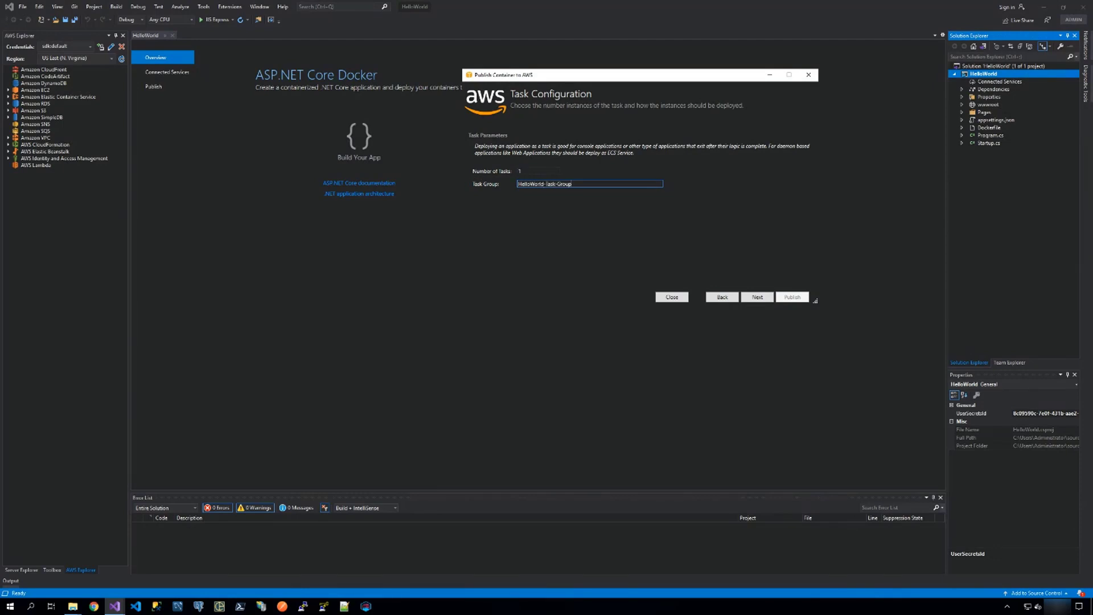
Continue to the task definition, create a new one named HelloWorld-Task, and keep the new container's name HelloWorld.
{"action": "left_click", "coordinate": [761, 297]}
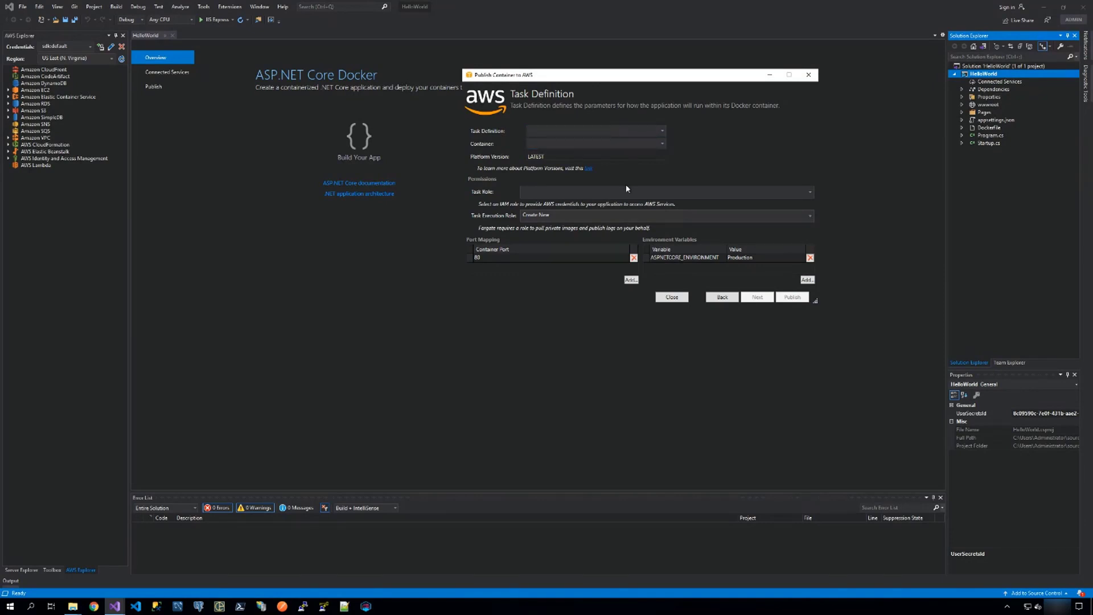
{"action": "left_click", "coordinate": [609, 131]}
{"action": "left_click", "coordinate": [551, 141]}
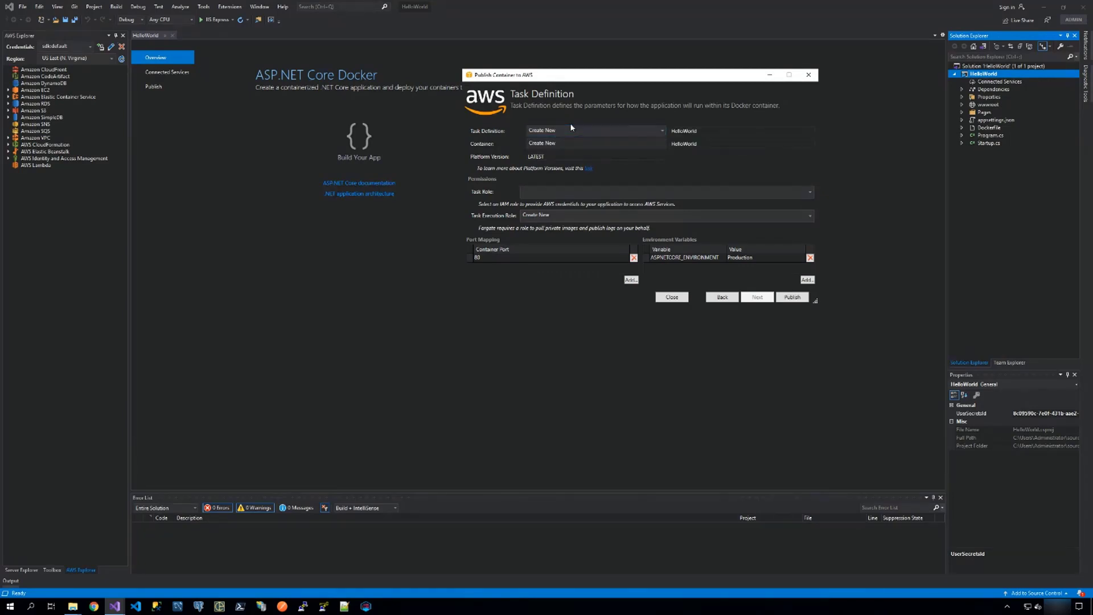
{"action": "left_click", "coordinate": [705, 131]}
{"action": "type", "text": "Task"}
{"action": "left_click", "coordinate": [712, 144]}
Set the task role to a new one based on AmazonS3FullAccess, choose ecs-lab-task-executionRole as execution role, and publish the container.
{"action": "left_click", "coordinate": [810, 192]}
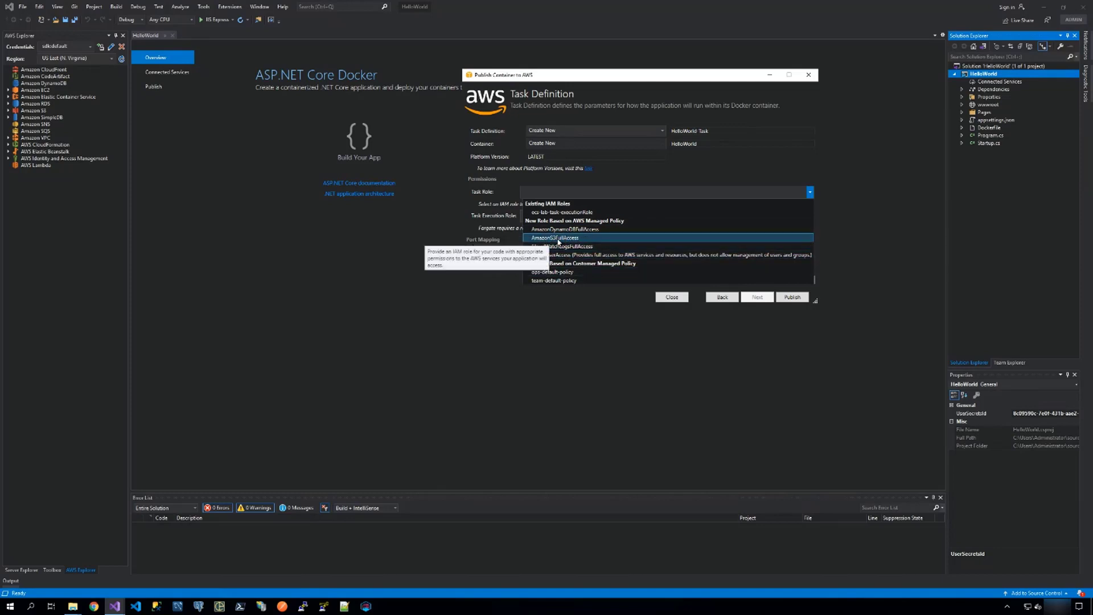
{"action": "left_click", "coordinate": [556, 238]}
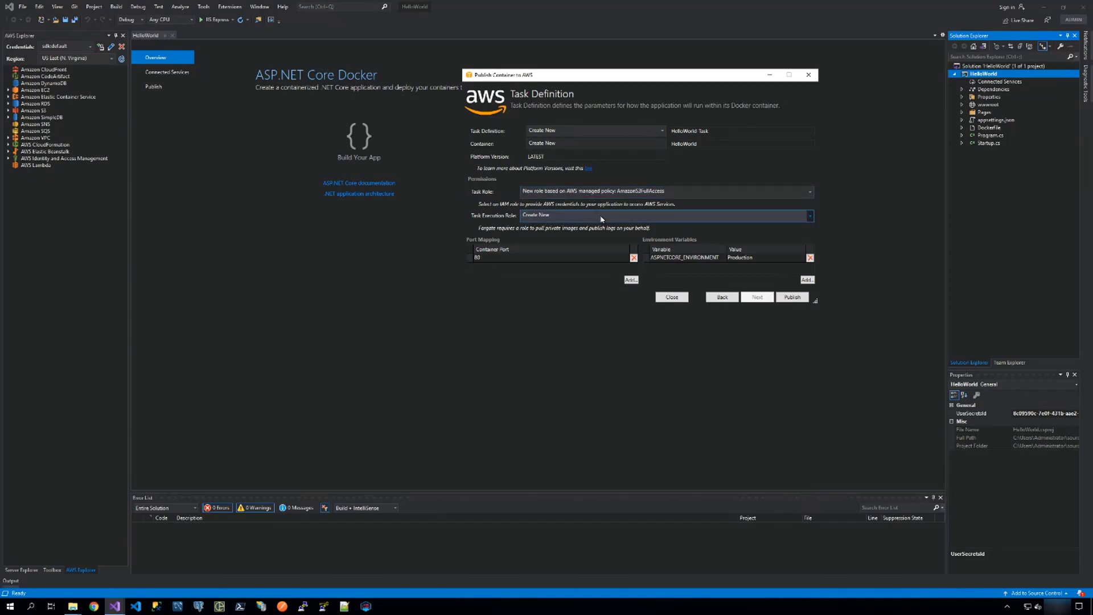
{"action": "left_click", "coordinate": [809, 217]}
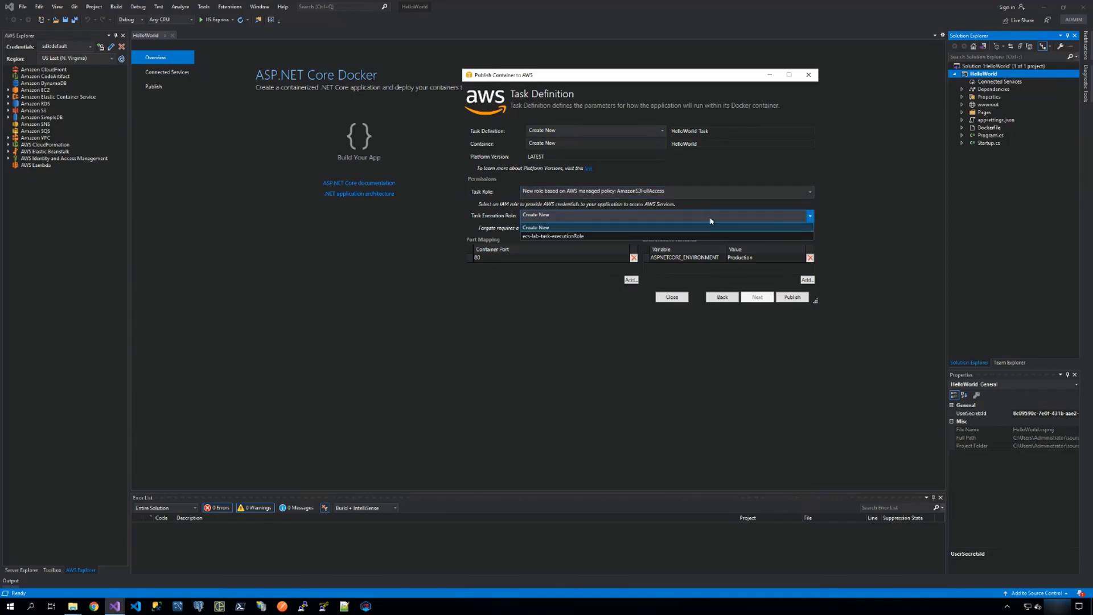
{"action": "left_click", "coordinate": [556, 236]}
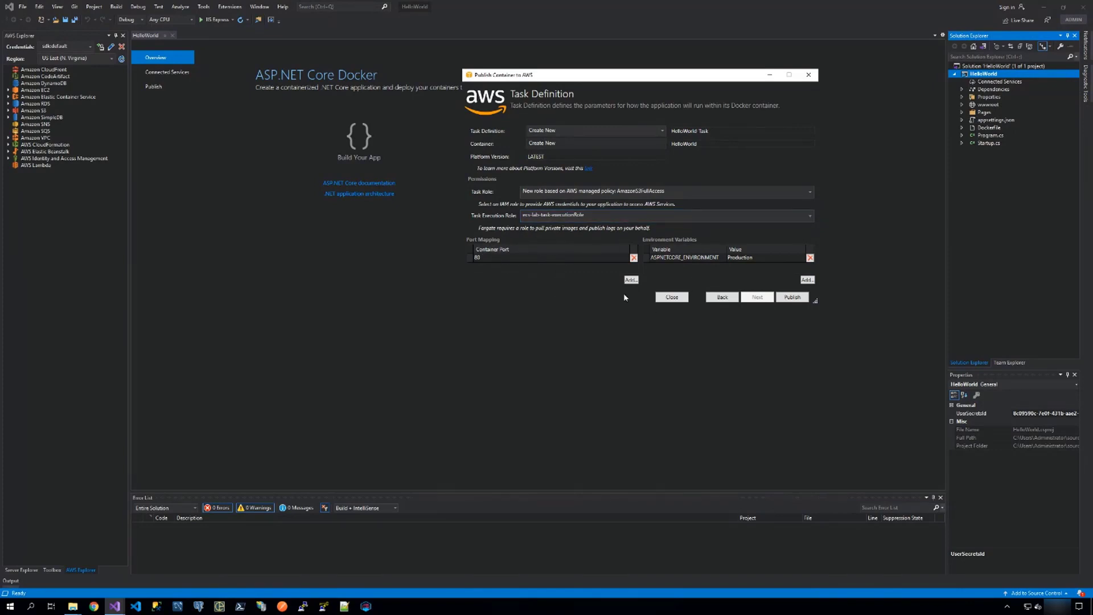
{"action": "left_click", "coordinate": [791, 297]}
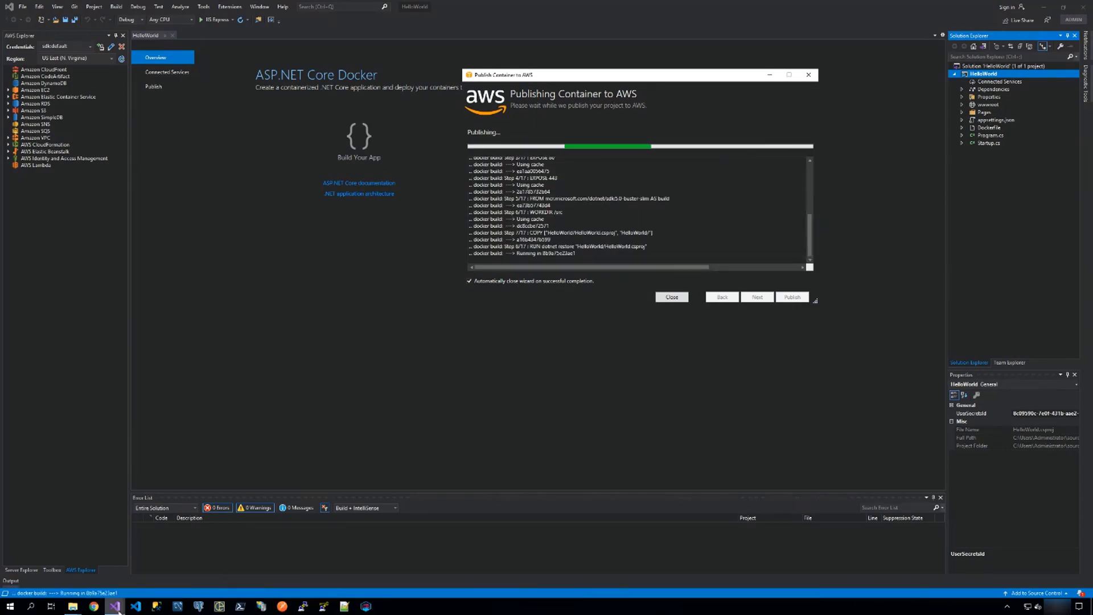
Switch to the UrlRedirector solution's window and examine the server settings, resources and monitoring graphs of the UrlRedirector-dev environment.
{"action": "mouse_move", "coordinate": [115, 606]}
{"action": "left_click", "coordinate": [172, 554]}
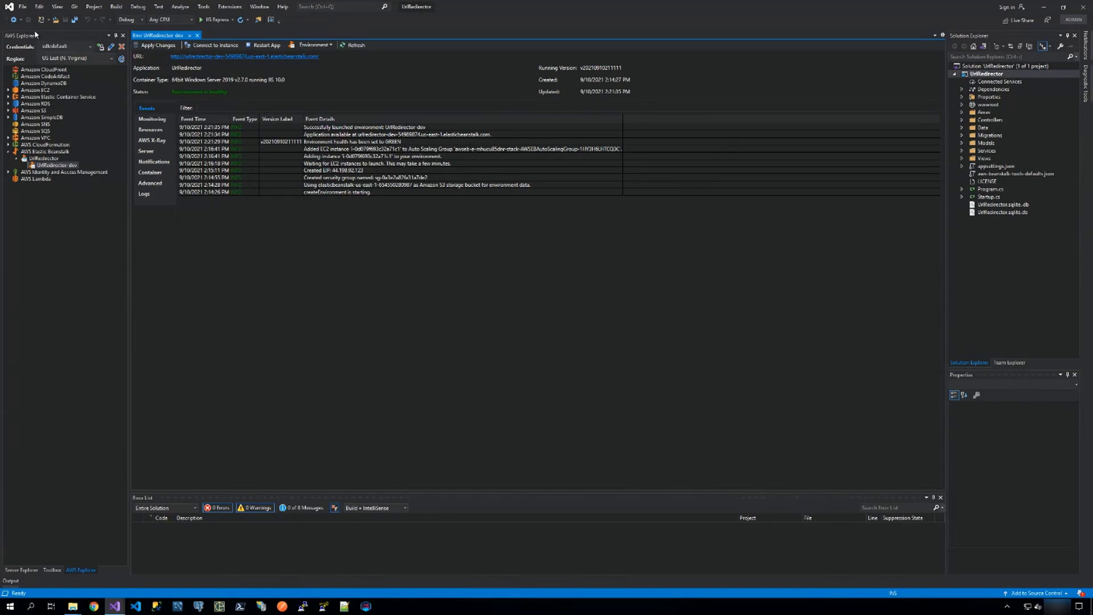
{"action": "left_click", "coordinate": [46, 158]}
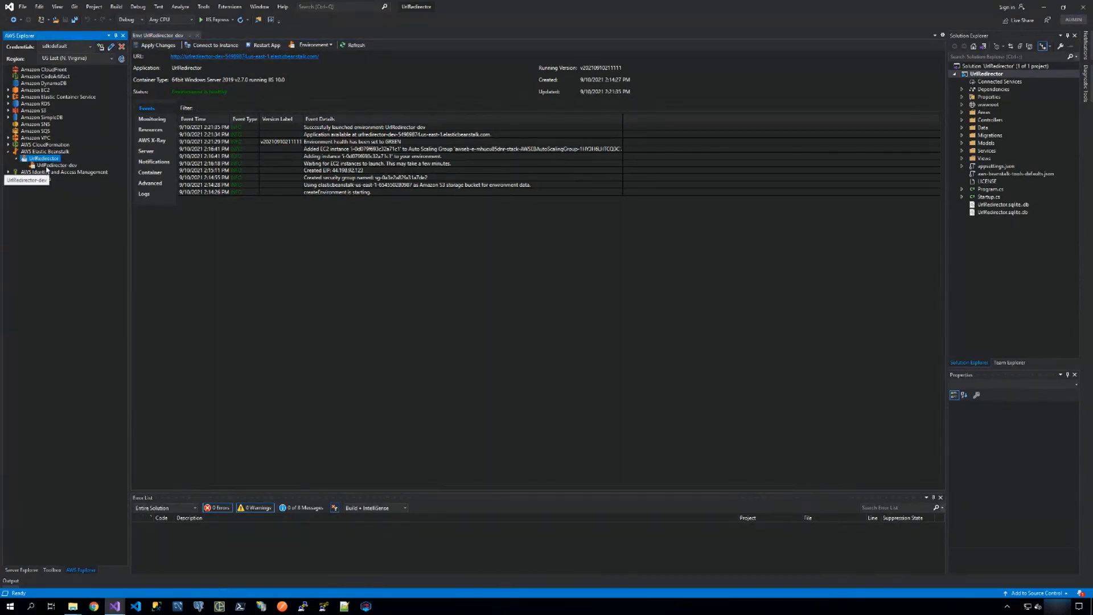
{"action": "left_click", "coordinate": [46, 165]}
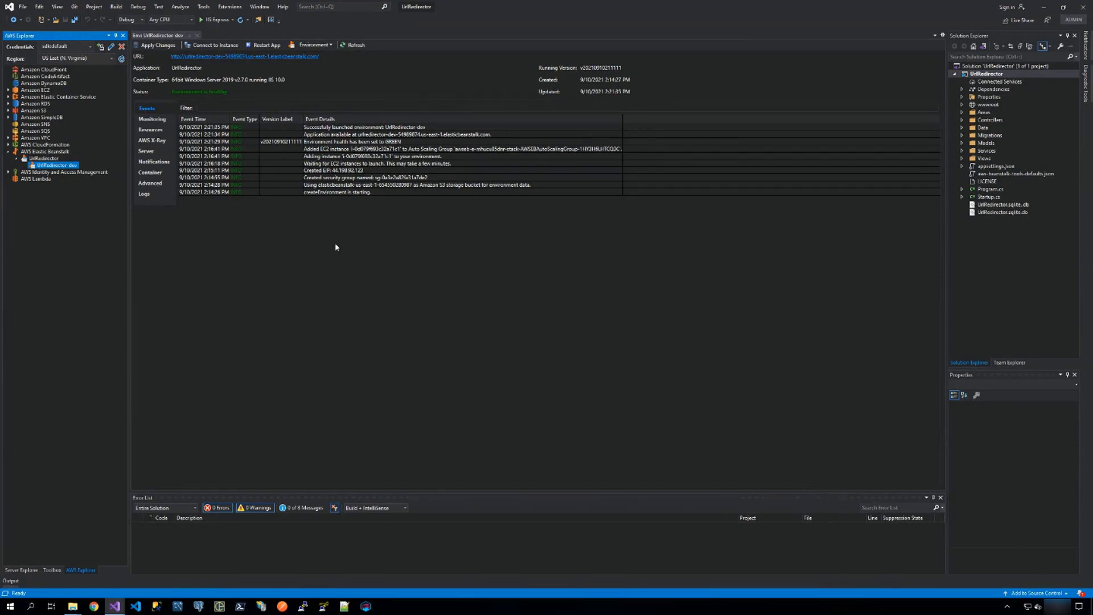
{"action": "left_click", "coordinate": [150, 152]}
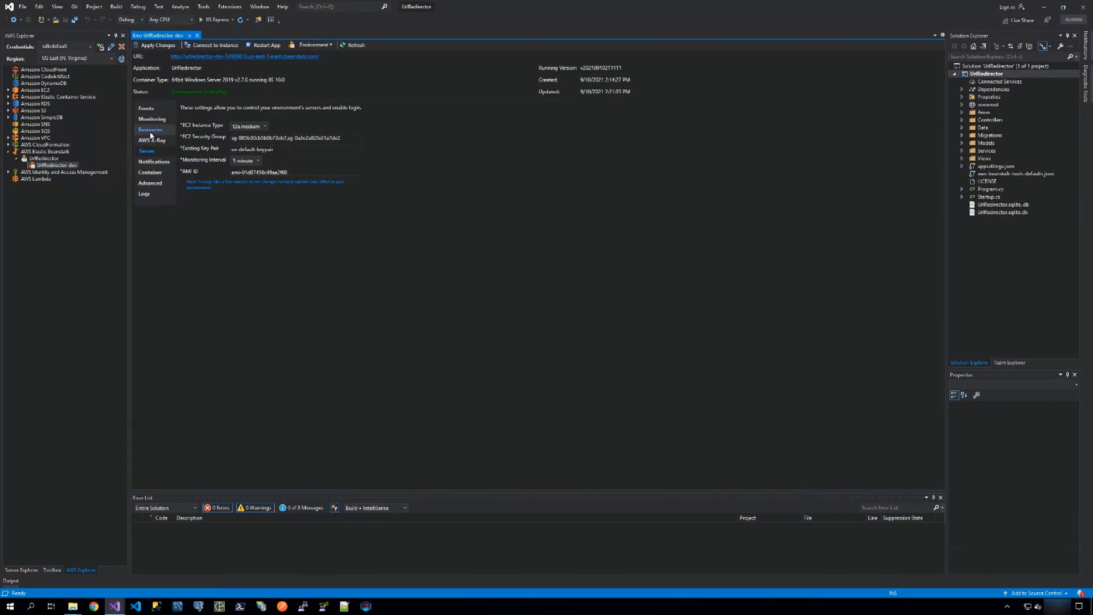
{"action": "left_click", "coordinate": [150, 135]}
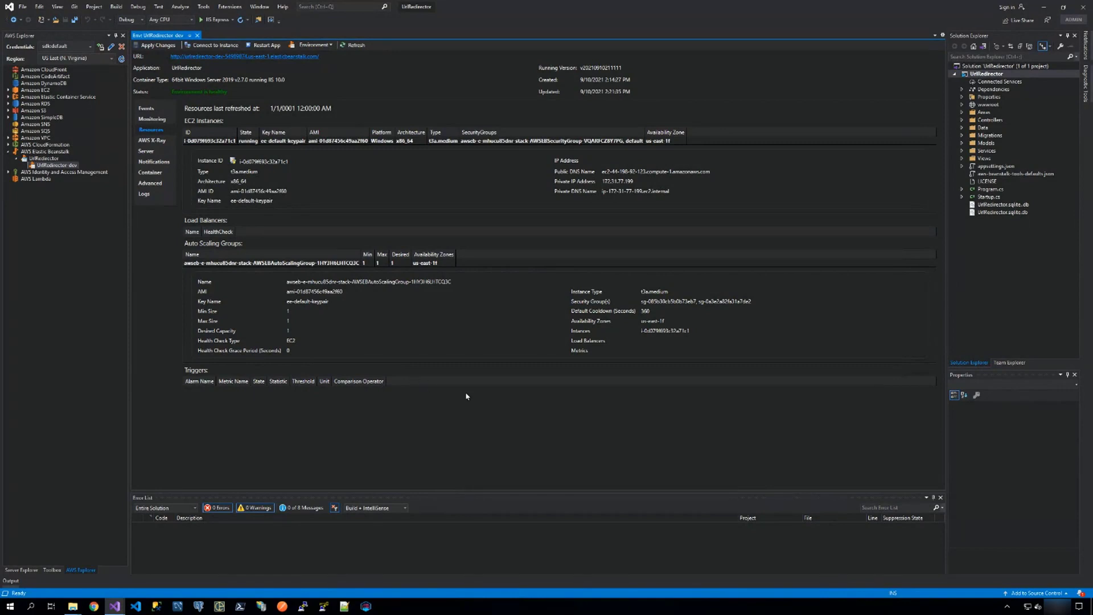
{"action": "left_click", "coordinate": [144, 119]}
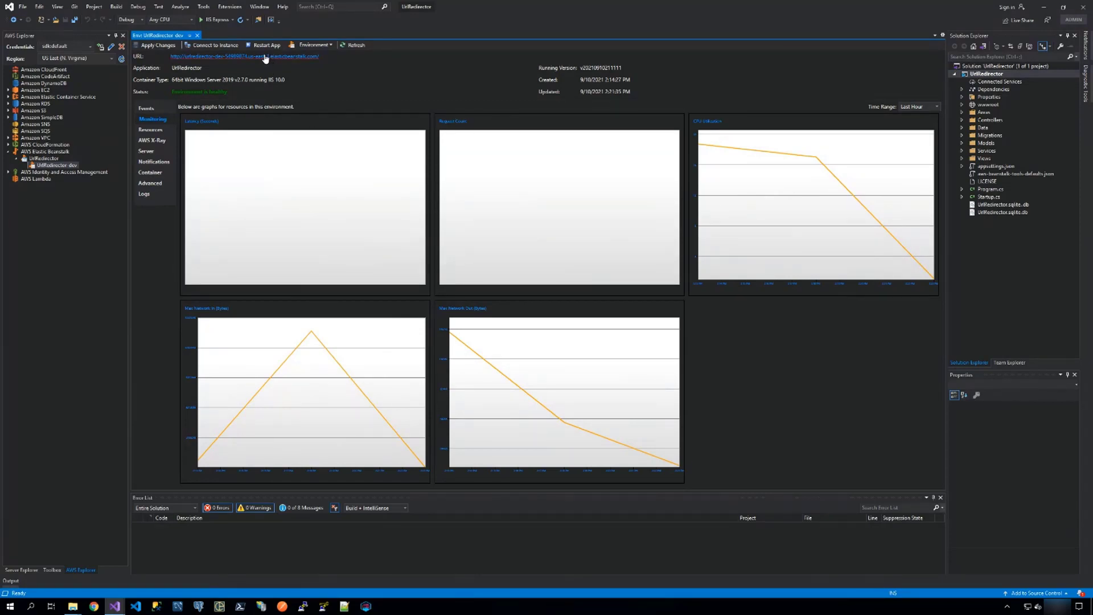
Open the deployed UrlRedirector site and register a new account with the user's e-mail, the account password and its confirmation.
{"action": "left_click", "coordinate": [285, 58]}
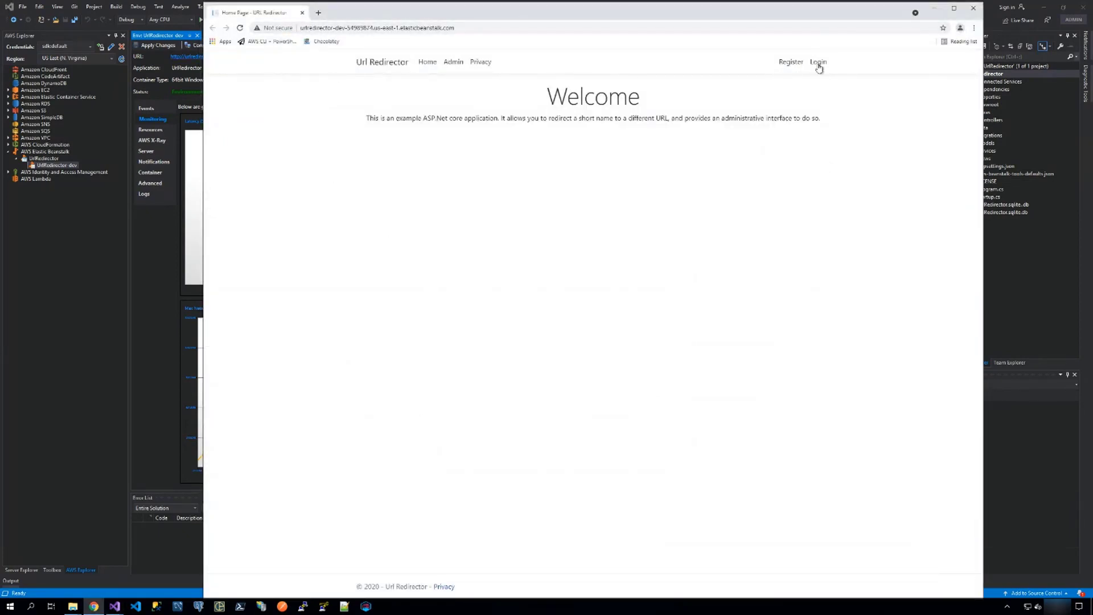
{"action": "left_click", "coordinate": [790, 63]}
{"action": "left_click", "coordinate": [407, 154]}
{"action": "left_click", "coordinate": [375, 173]}
{"action": "left_click", "coordinate": [384, 187]}
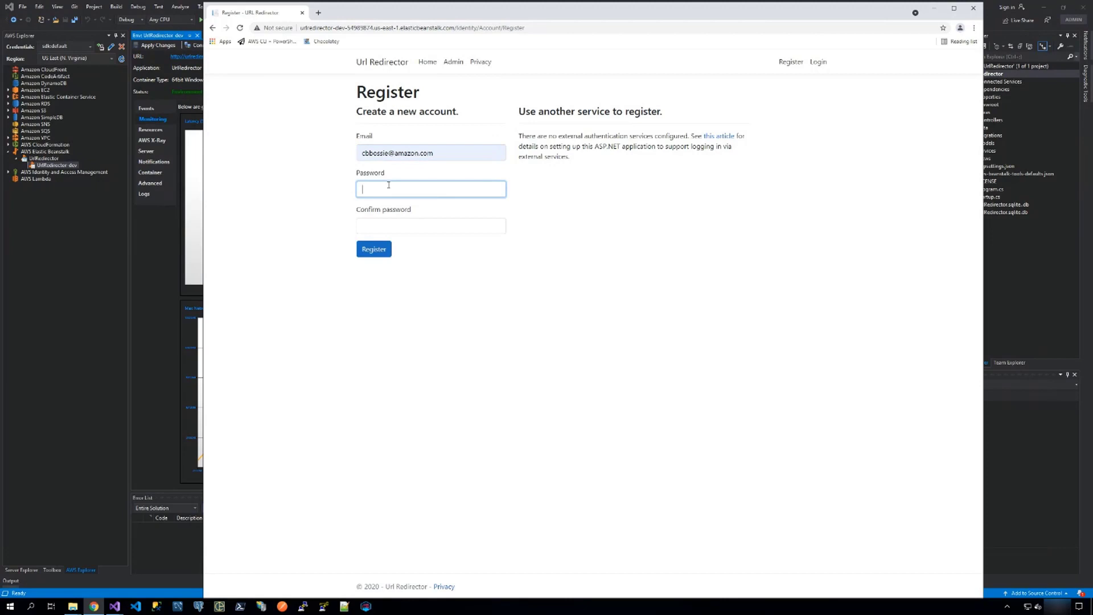
{"action": "type", "text": "••••••••••"}
{"action": "key", "text": "Tab"}
{"action": "type", "text": "••••••••"}
{"action": "left_click", "coordinate": [377, 248]}
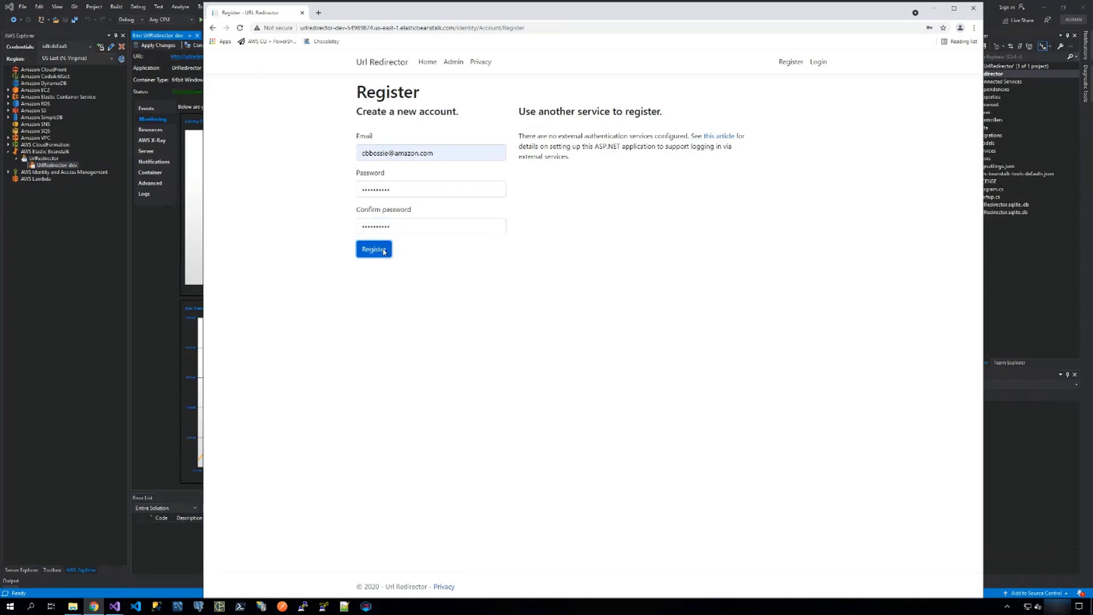
Confirm the newly registered account and decline saving its password in the browser.
{"action": "key", "text": "ctrl+plus"}
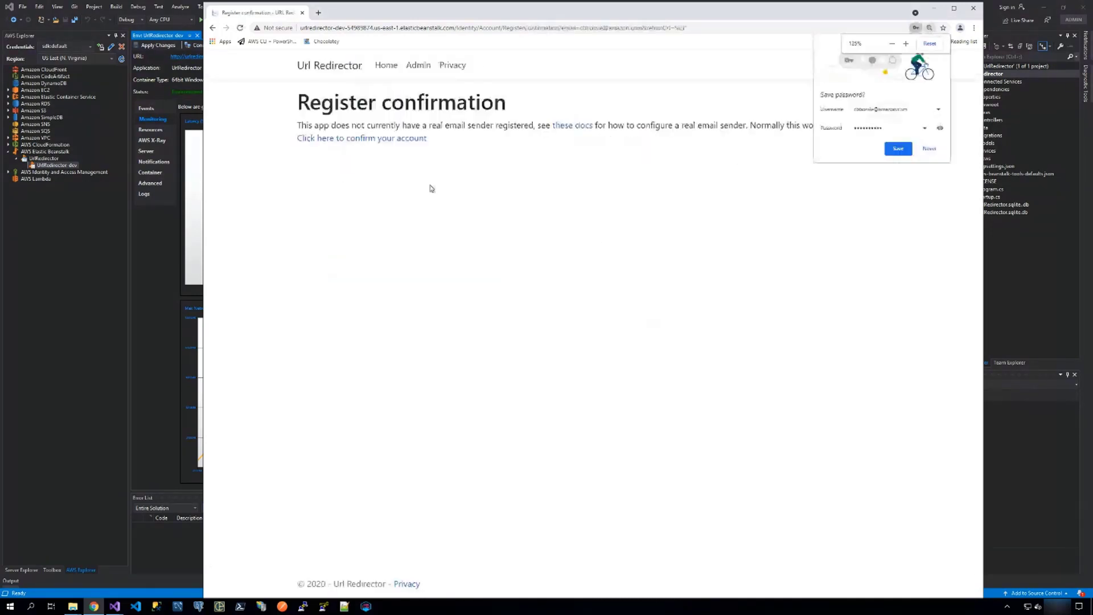
{"action": "left_click", "coordinate": [438, 142]}
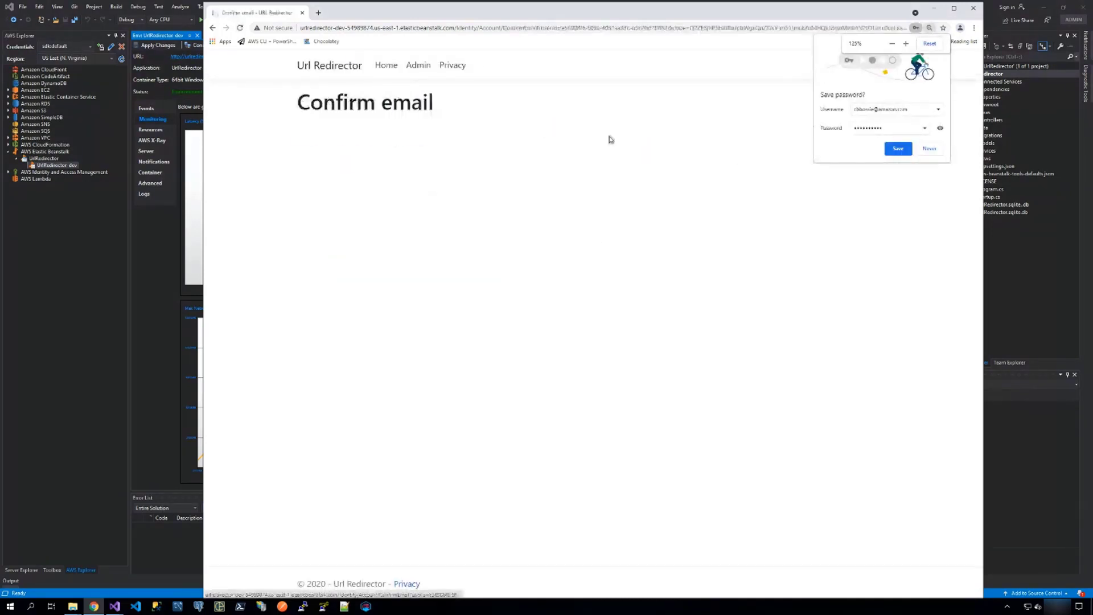
{"action": "left_click", "coordinate": [929, 148]}
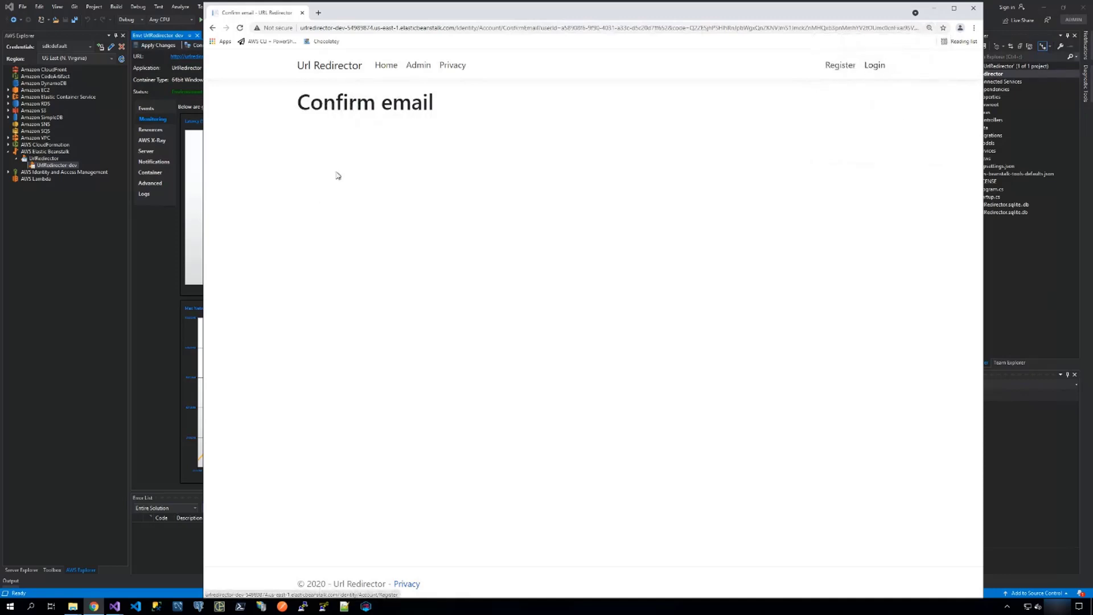
Log in to the Url Redirector site with the registered e-mail and the account password.
{"action": "left_click", "coordinate": [874, 66]}
{"action": "left_click", "coordinate": [367, 178]}
{"action": "left_click", "coordinate": [353, 200]}
{"action": "left_click", "coordinate": [350, 223]}
{"action": "type", "text": "•••••••••"}
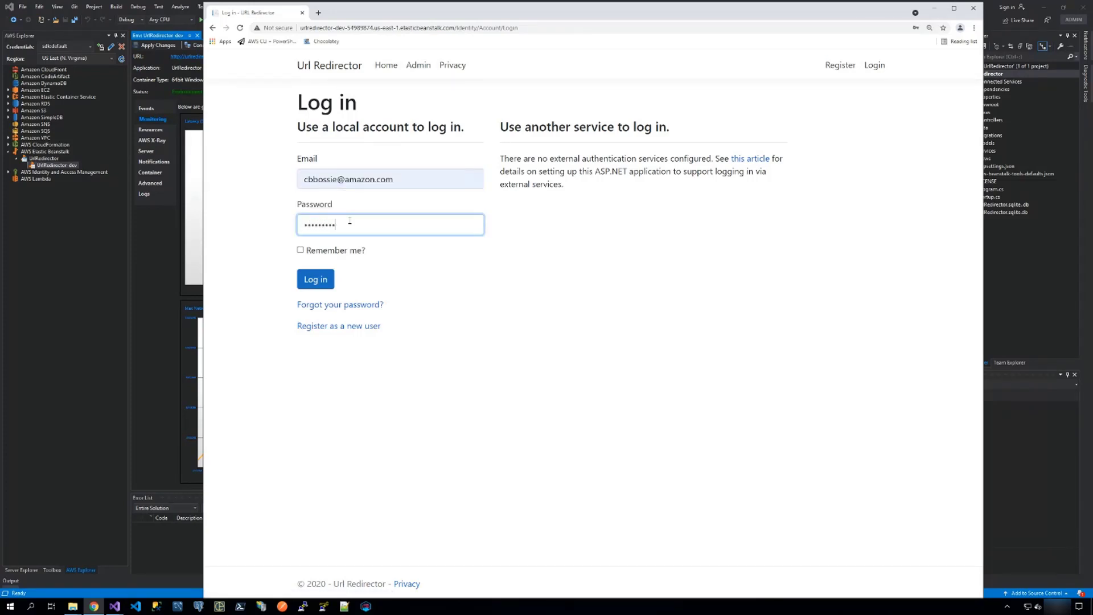
{"action": "left_click", "coordinate": [310, 279]}
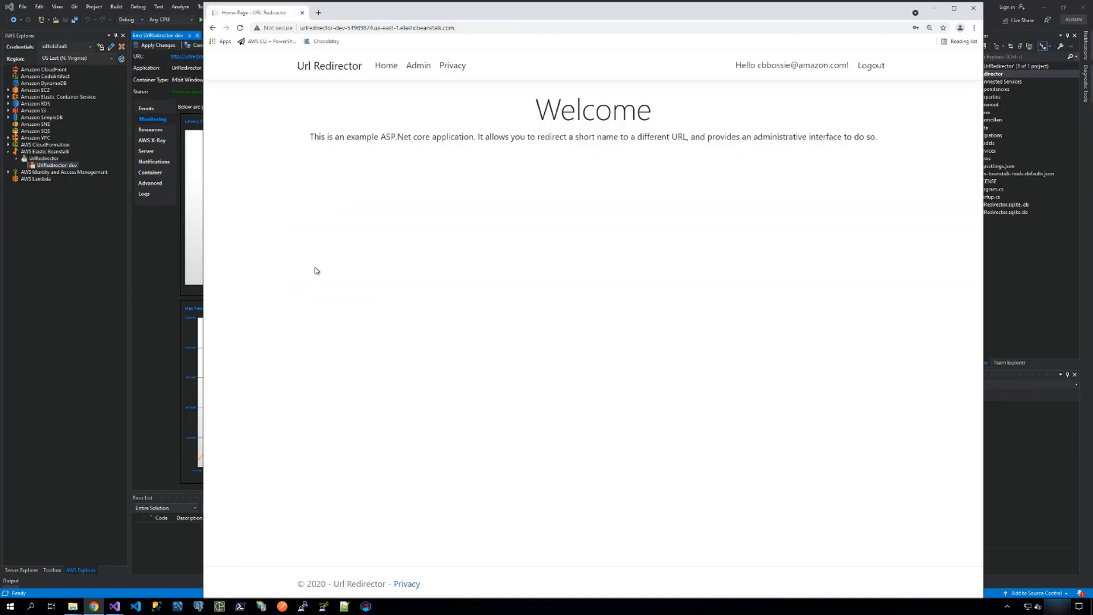
{"action": "left_click", "coordinate": [414, 67]}
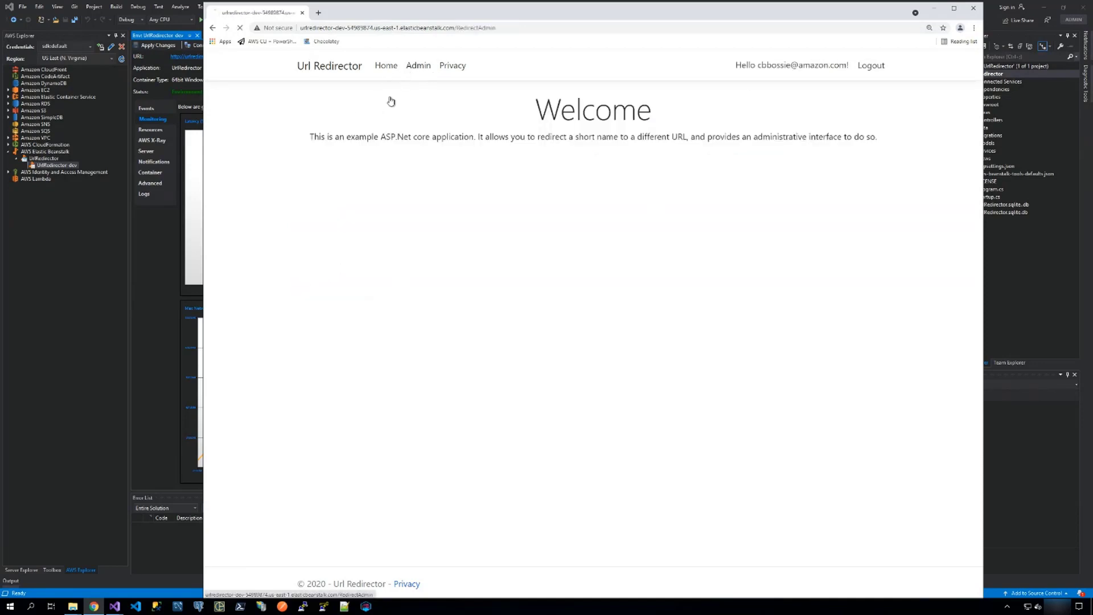
{"action": "left_click", "coordinate": [378, 146]}
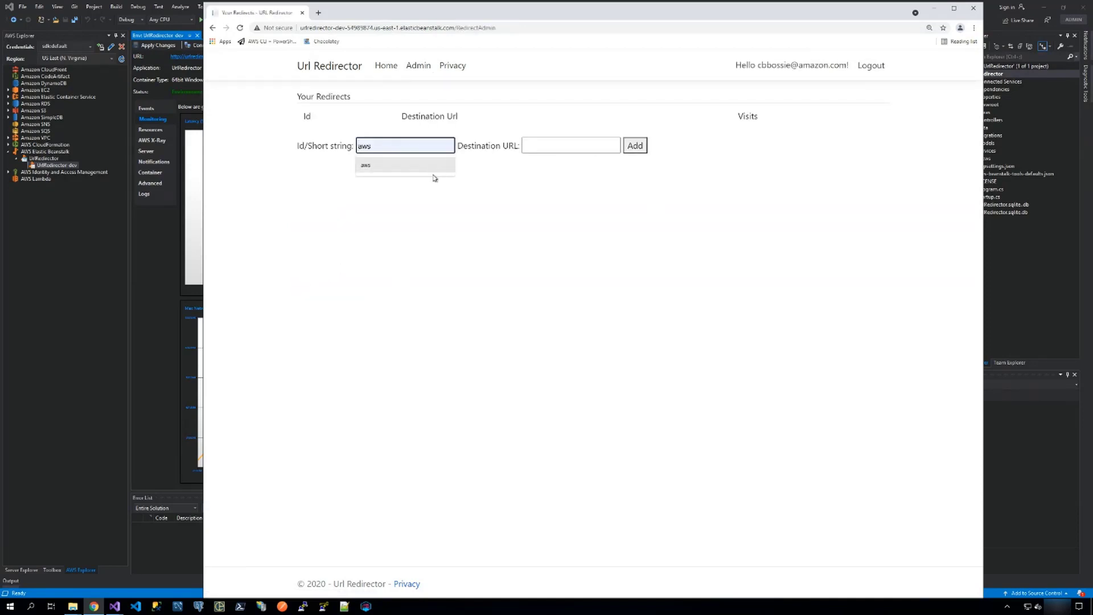
{"action": "left_click", "coordinate": [426, 165]}
{"action": "left_click", "coordinate": [525, 147]}
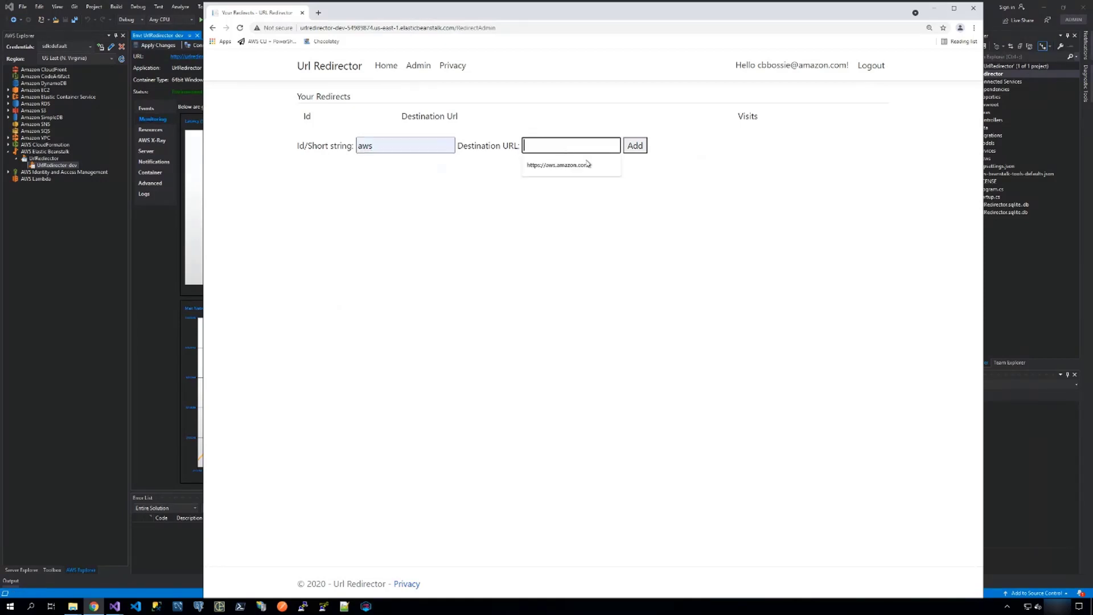
{"action": "left_click", "coordinate": [545, 165]}
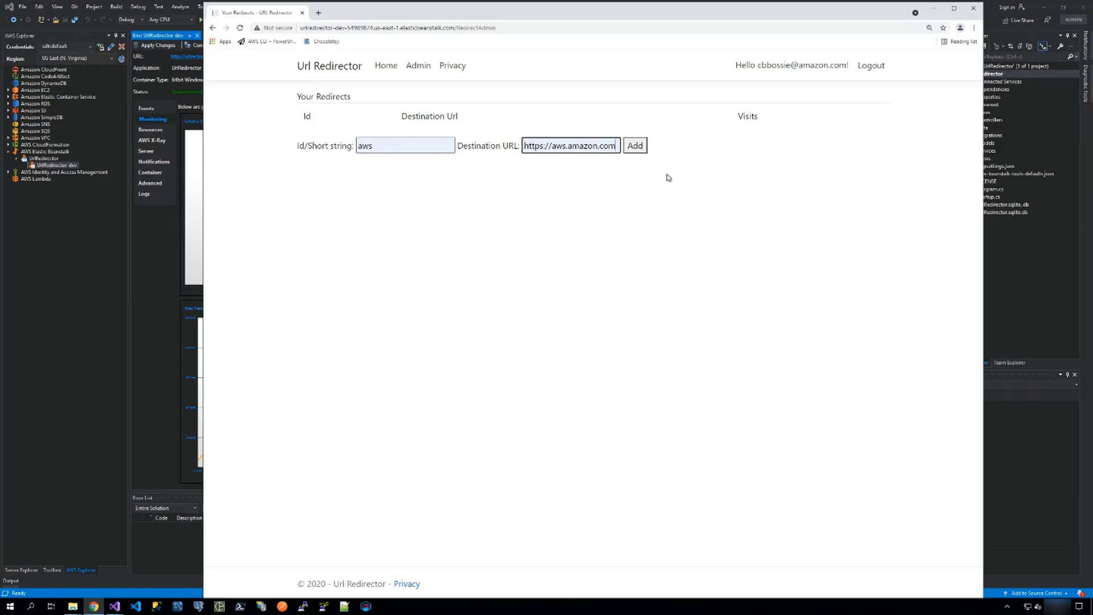
{"action": "left_click", "coordinate": [635, 145]}
{"action": "left_click", "coordinate": [367, 177]}
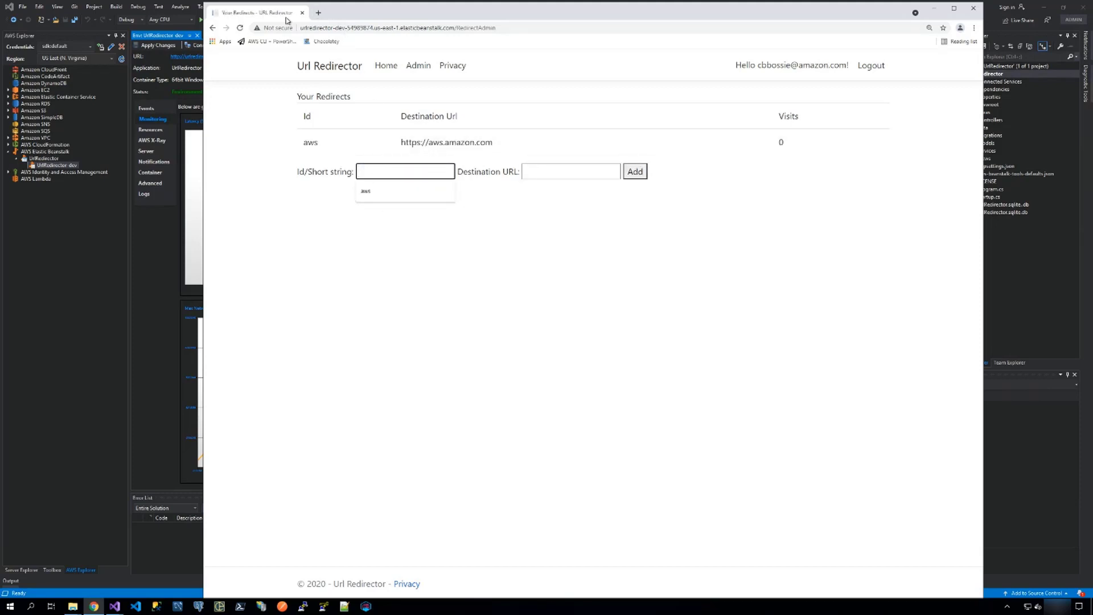
Test the redirect by opening the site's r/aws path in a new tab, and refresh the redirects list to check its visits.
{"action": "left_click", "coordinate": [376, 28]}
{"action": "left_click", "coordinate": [462, 28]}
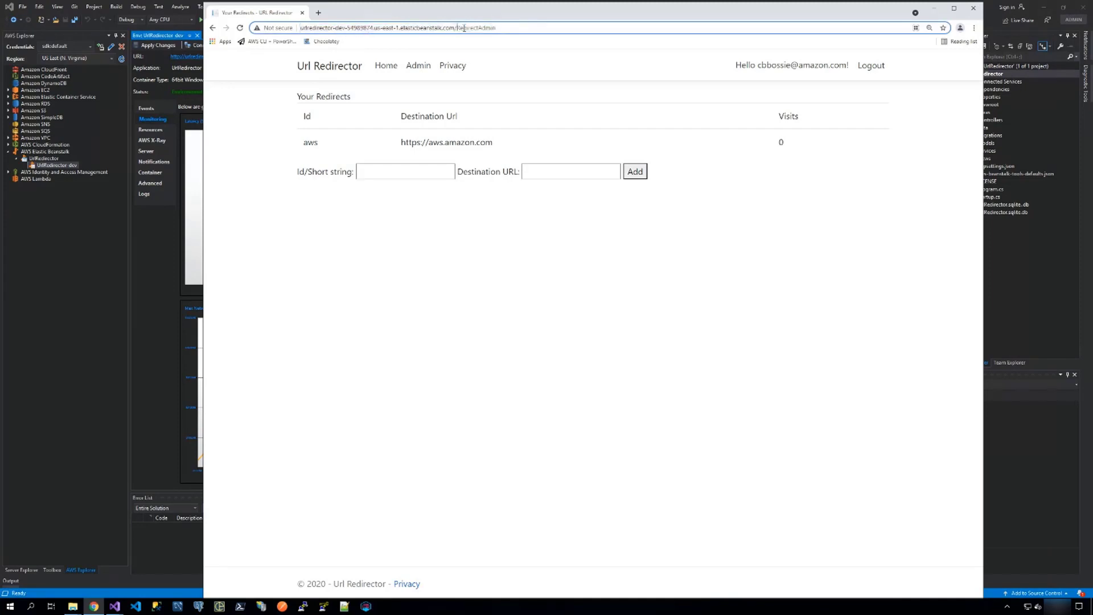
{"action": "left_click_drag", "start_coordinate": [458, 28], "coordinate": [300, 28]}
{"action": "key", "text": "ctrl+c"}
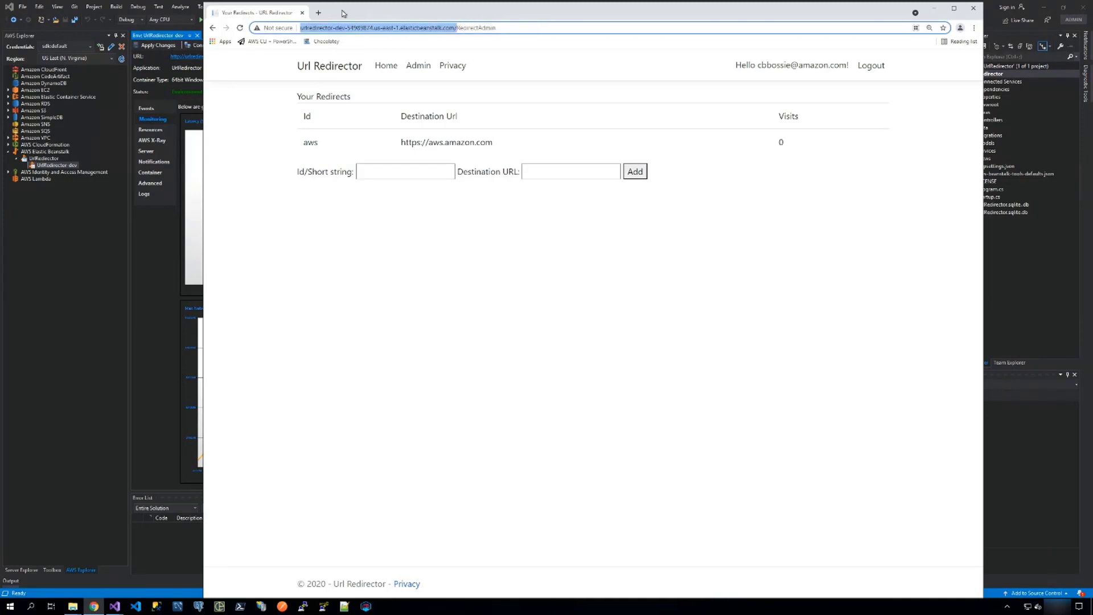
{"action": "left_click", "coordinate": [318, 13]}
{"action": "key", "text": "ctrl+v"}
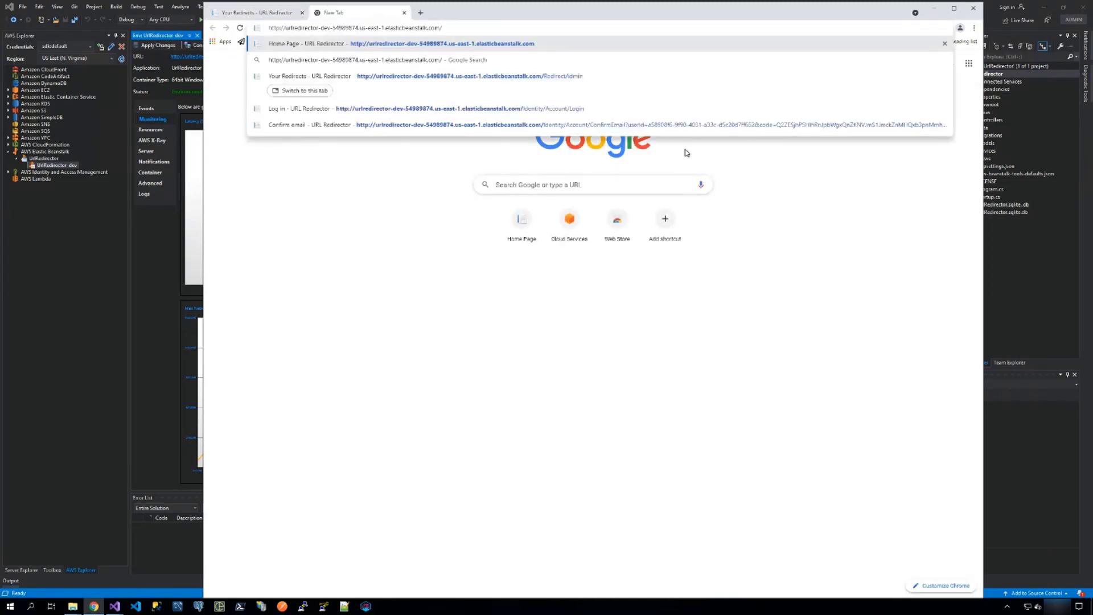
{"action": "type", "text": "r/aws"}
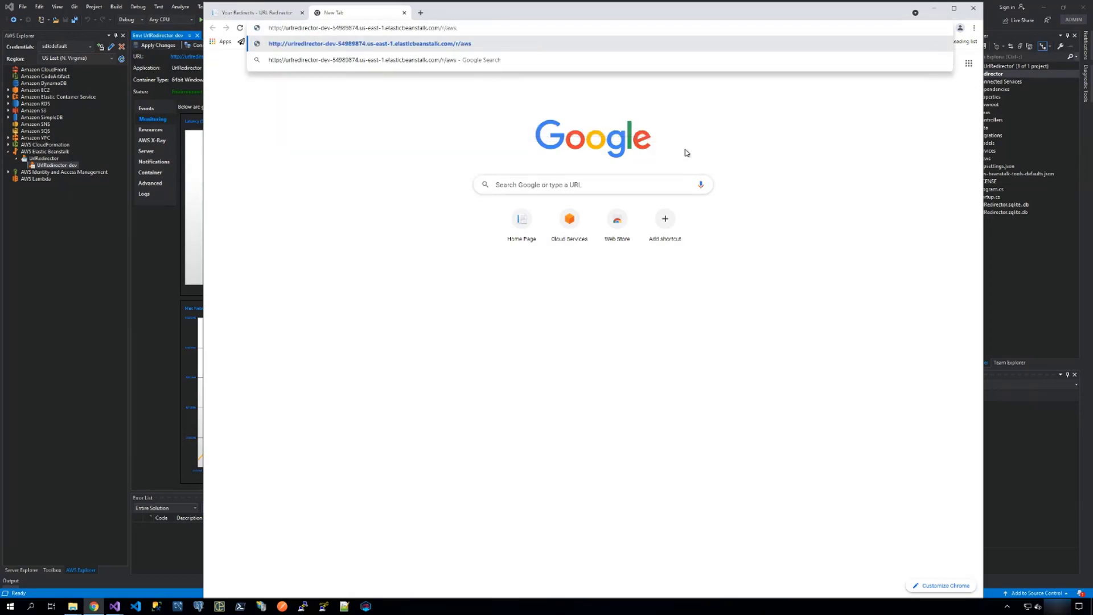
{"action": "key", "text": "Return"}
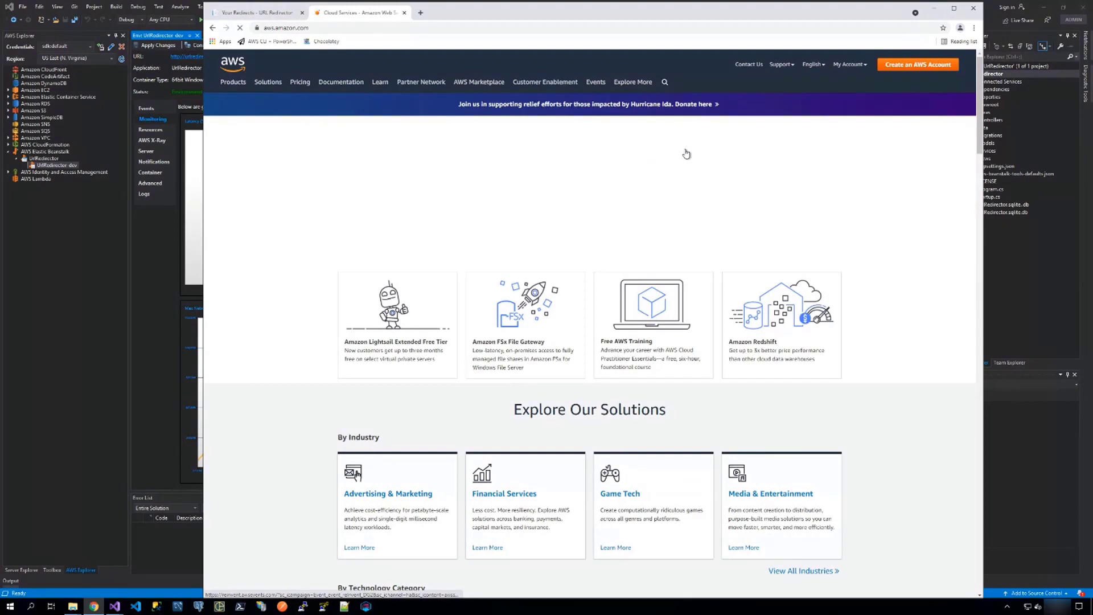
{"action": "left_click", "coordinate": [404, 12]}
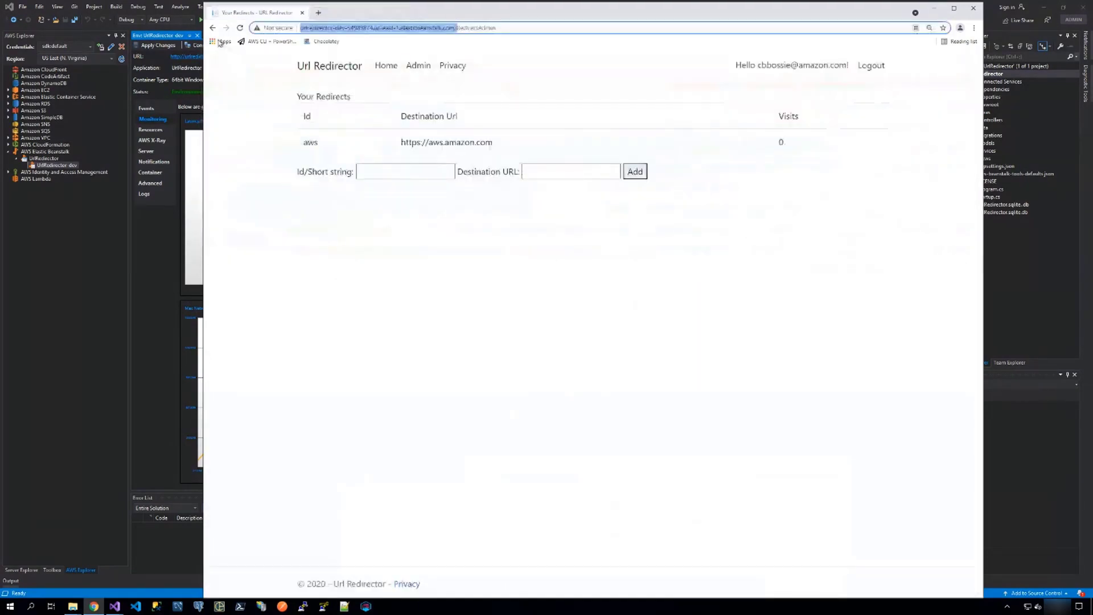
{"action": "left_click", "coordinate": [240, 28]}
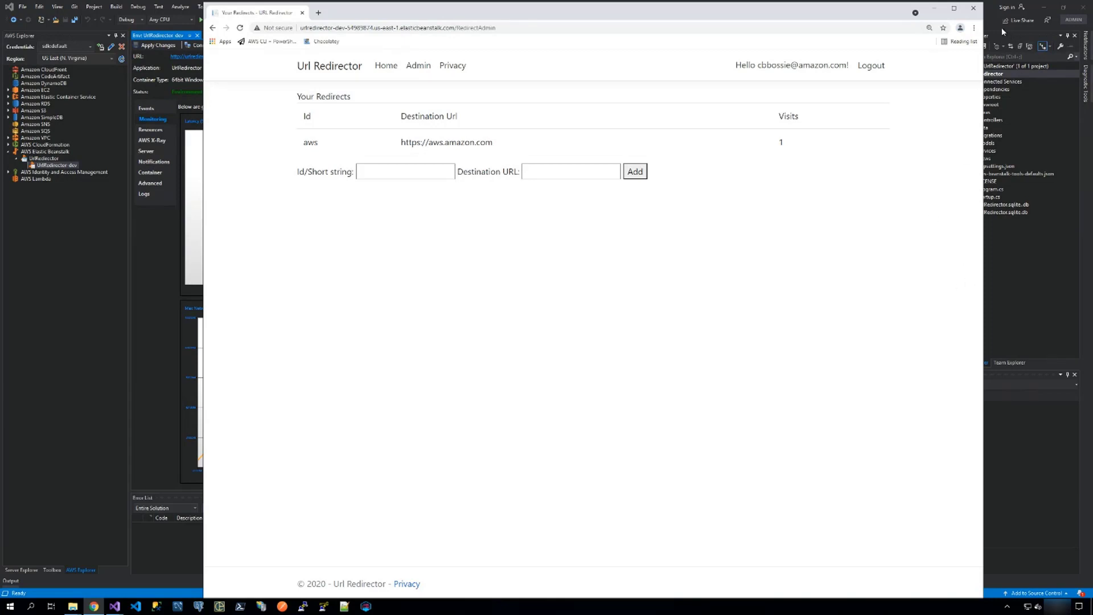
Close the browser and the Visual Studio window holding the UrlRedirector solution.
{"action": "left_click", "coordinate": [973, 8]}
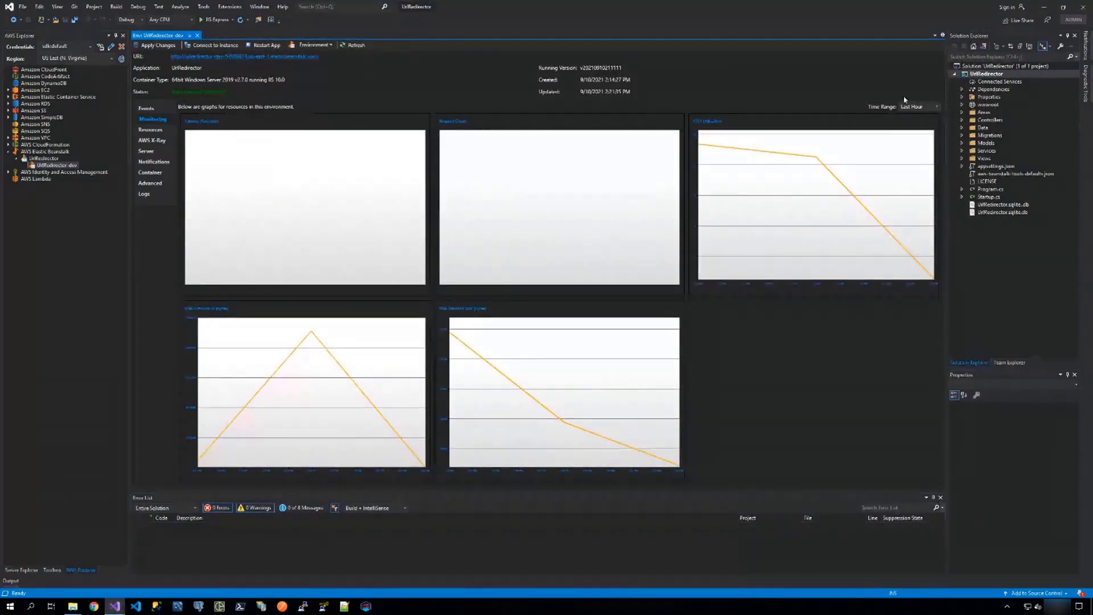
{"action": "left_click", "coordinate": [1083, 7]}
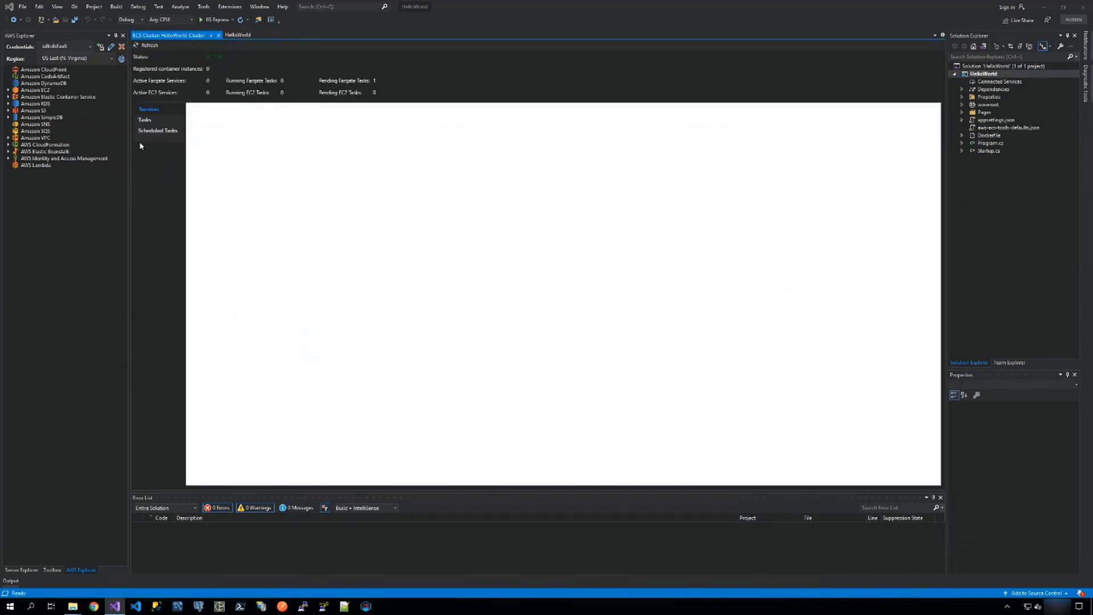
Show the HelloWorld cluster's tasks, and open the helloworld repository under Amazon Elastic Container Service in AWS Explorer to view its image.
{"action": "left_click", "coordinate": [146, 120]}
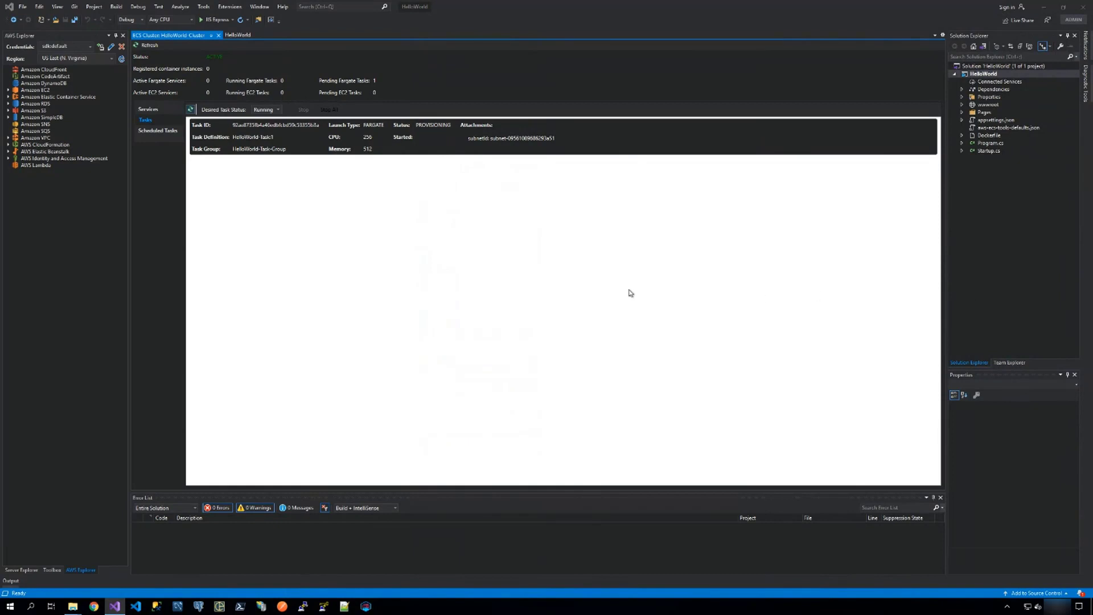
{"action": "left_click", "coordinate": [36, 98]}
{"action": "left_click", "coordinate": [8, 98]}
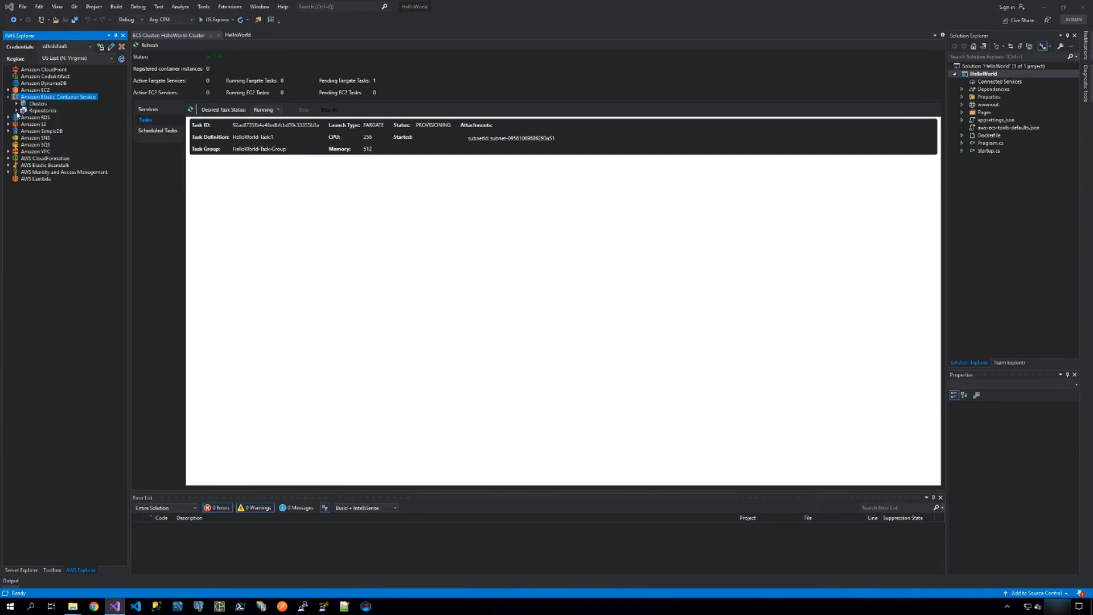
{"action": "left_click", "coordinate": [16, 110]}
{"action": "double_click", "coordinate": [46, 117]}
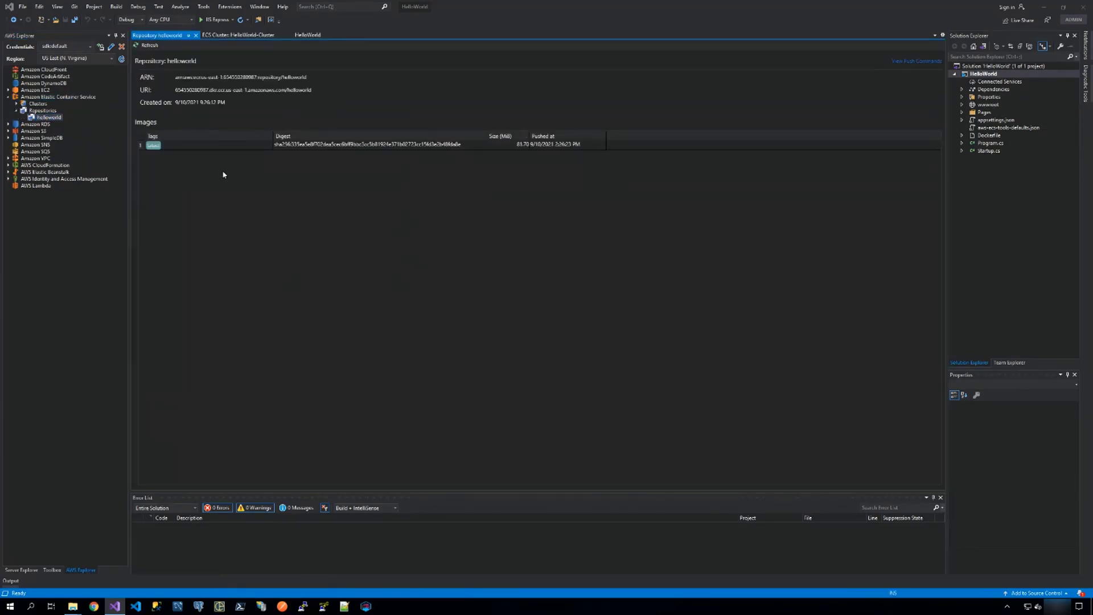
{"action": "left_click", "coordinate": [365, 149]}
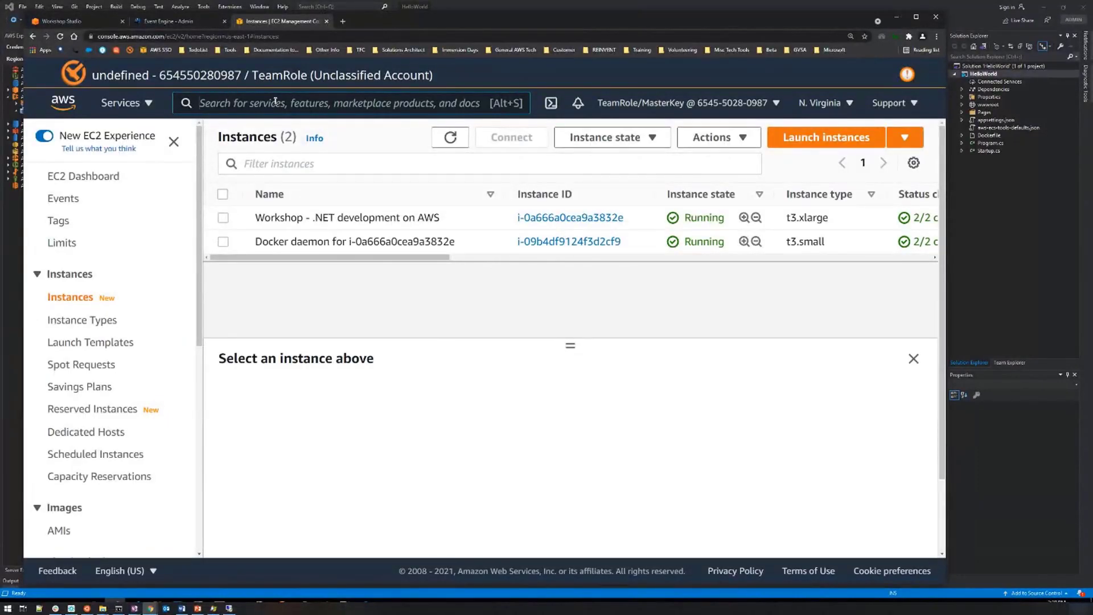
In the AWS console, search for elastic container, open Elastic Container Registry, and view the images in the helloworld repository.
{"action": "left_click", "coordinate": [275, 100]}
{"action": "type", "text": "elas"}
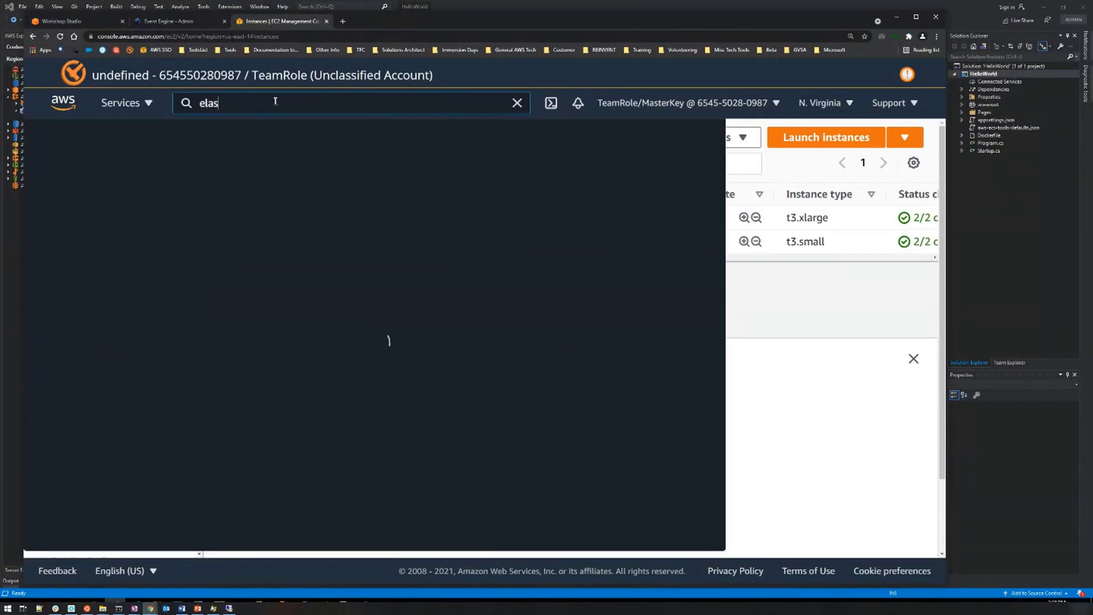
{"action": "type", "text": "tic container"}
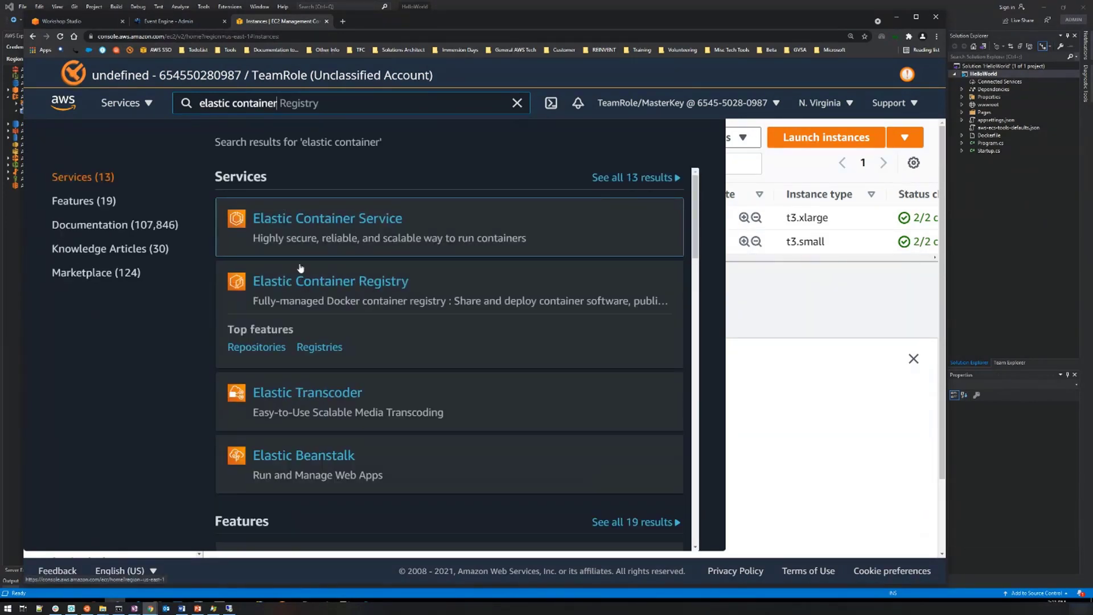
{"action": "left_click", "coordinate": [386, 293]}
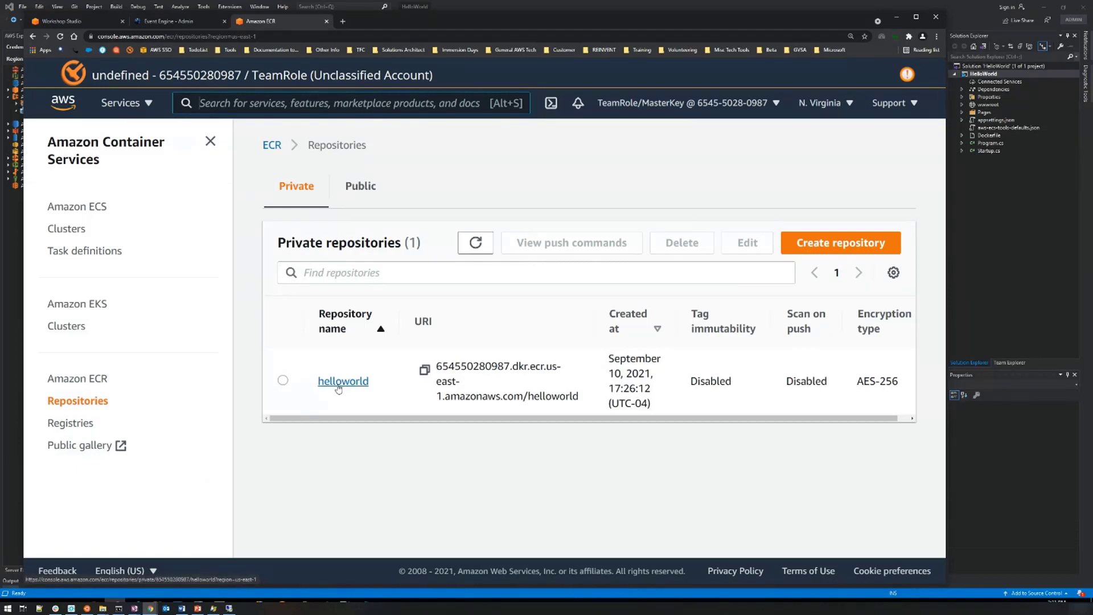
{"action": "left_click", "coordinate": [342, 381]}
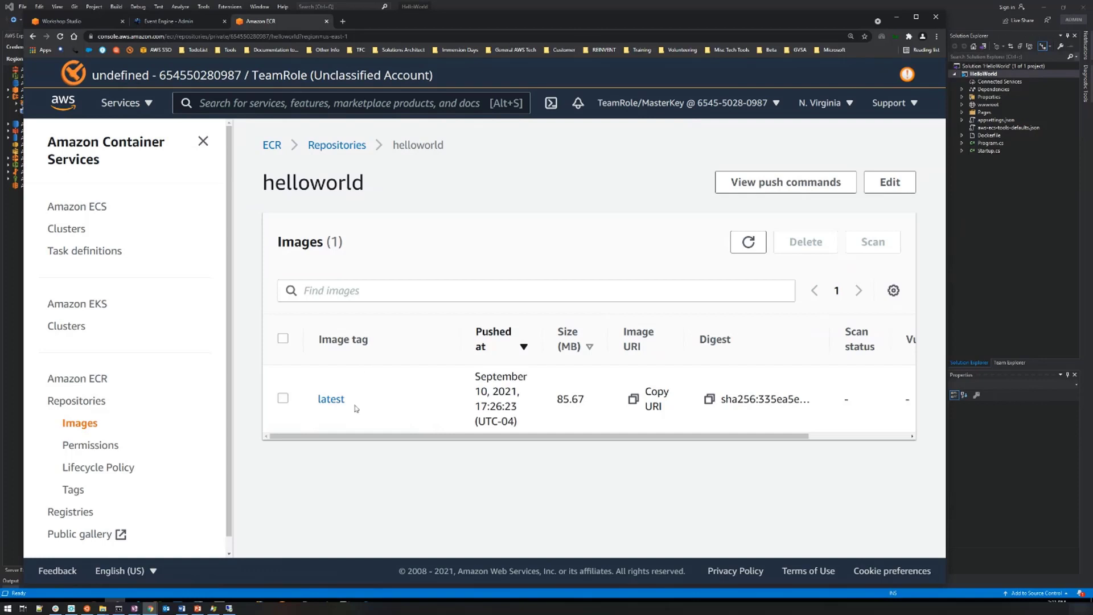
{"action": "mouse_move", "coordinate": [652, 436]}
{"action": "left_mouse_down"}
{"action": "mouse_move", "coordinate": [672, 452]}
{"action": "mouse_move", "coordinate": [650, 453]}
{"action": "left_mouse_up"}
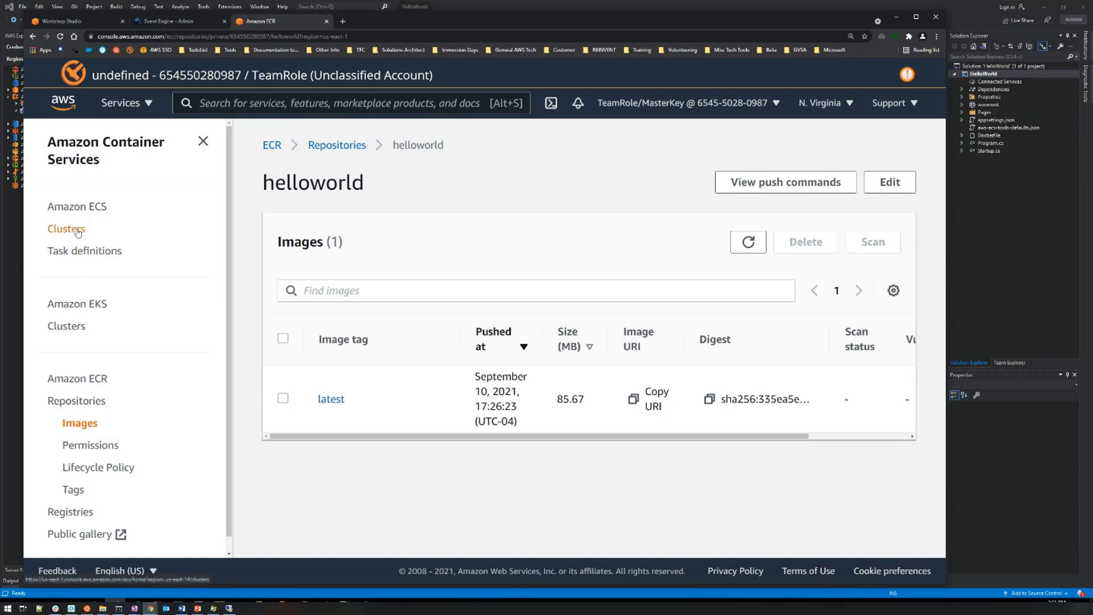
Open revision 1 of the HelloWorld-Task task definition and examine its roles, network mode, task size and container definitions.
{"action": "left_click", "coordinate": [77, 252]}
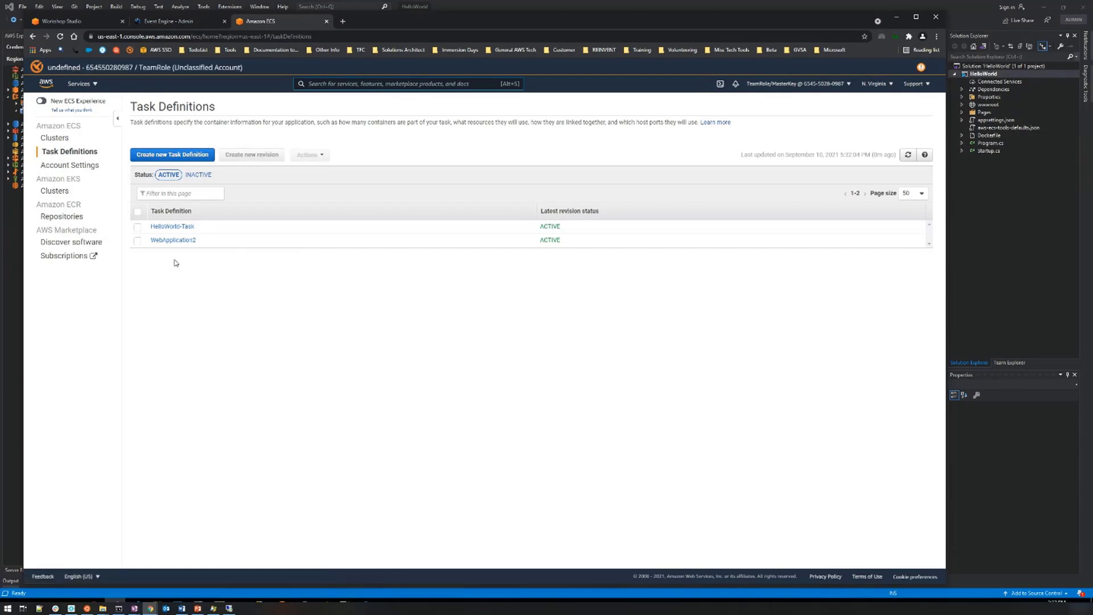
{"action": "left_click", "coordinate": [169, 227]}
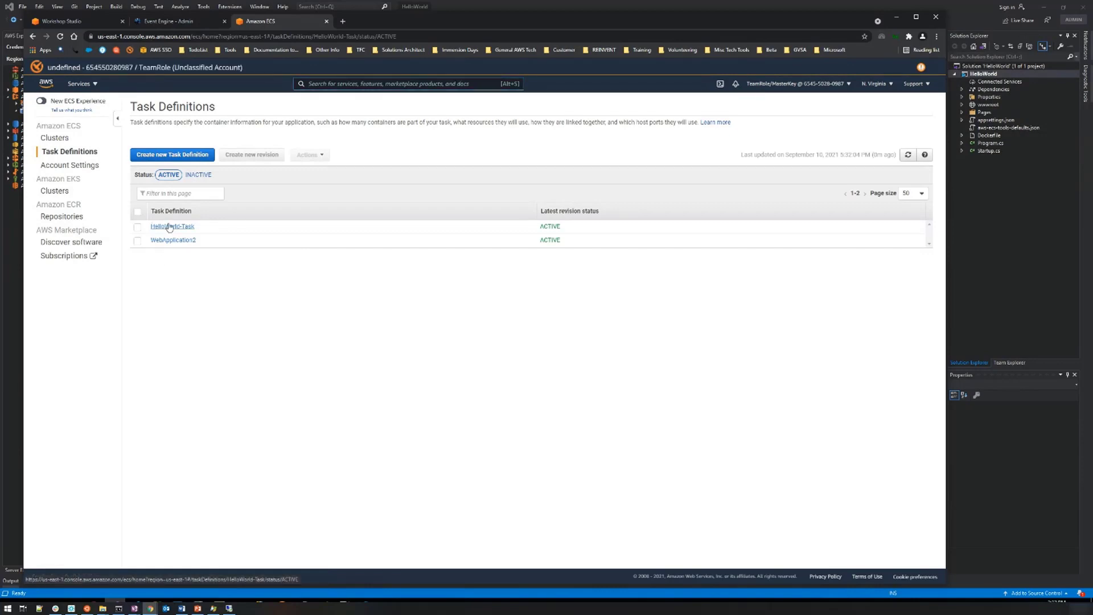
{"action": "left_click", "coordinate": [167, 249]}
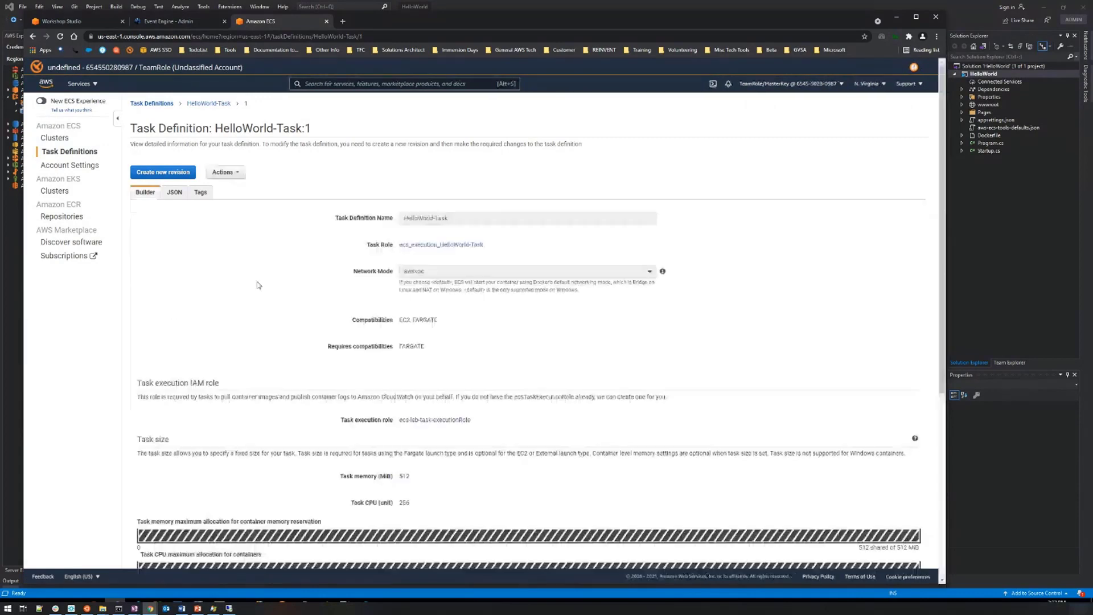
{"action": "scroll", "coordinate": [662, 281], "scroll_direction": "down", "scroll_amount": 1}
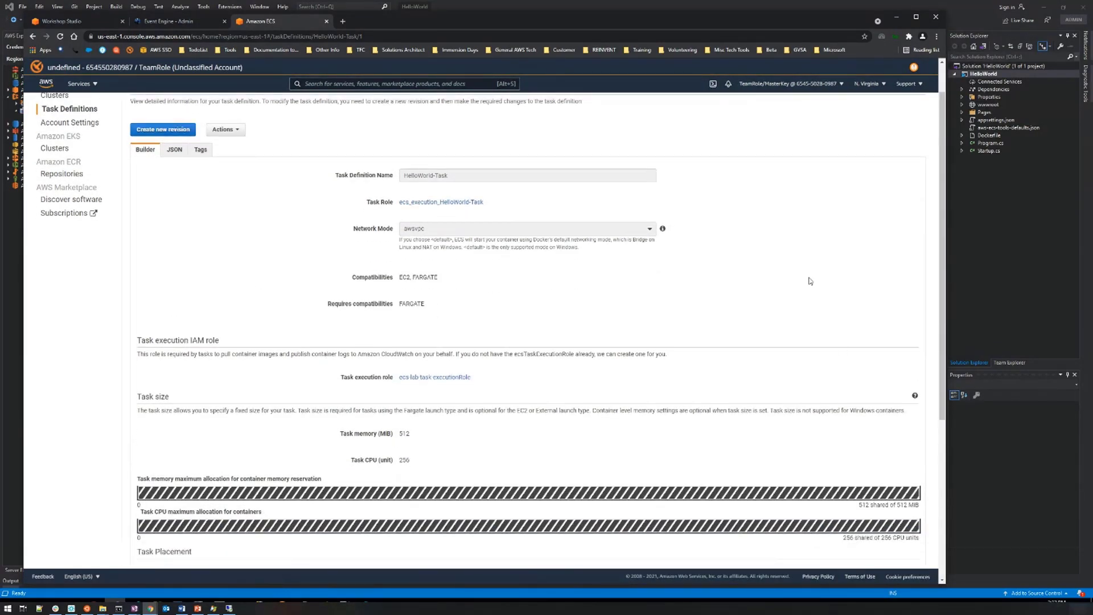
{"action": "scroll", "coordinate": [383, 285], "scroll_direction": "down", "scroll_amount": 4}
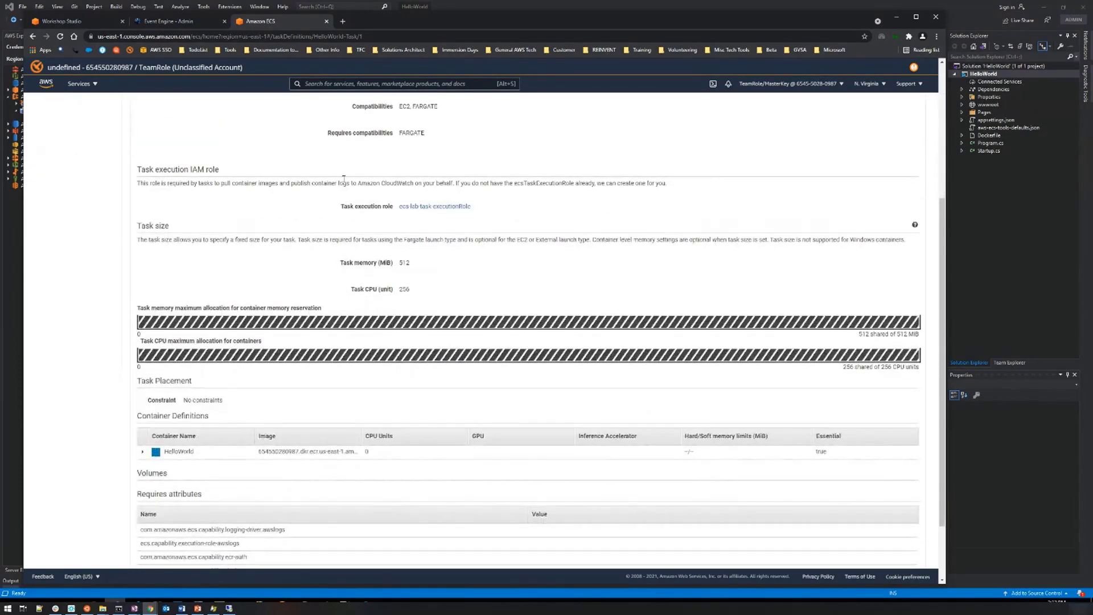
{"action": "key", "text": "ctrl+plus"}
{"action": "key", "text": "ctrl+plus"}
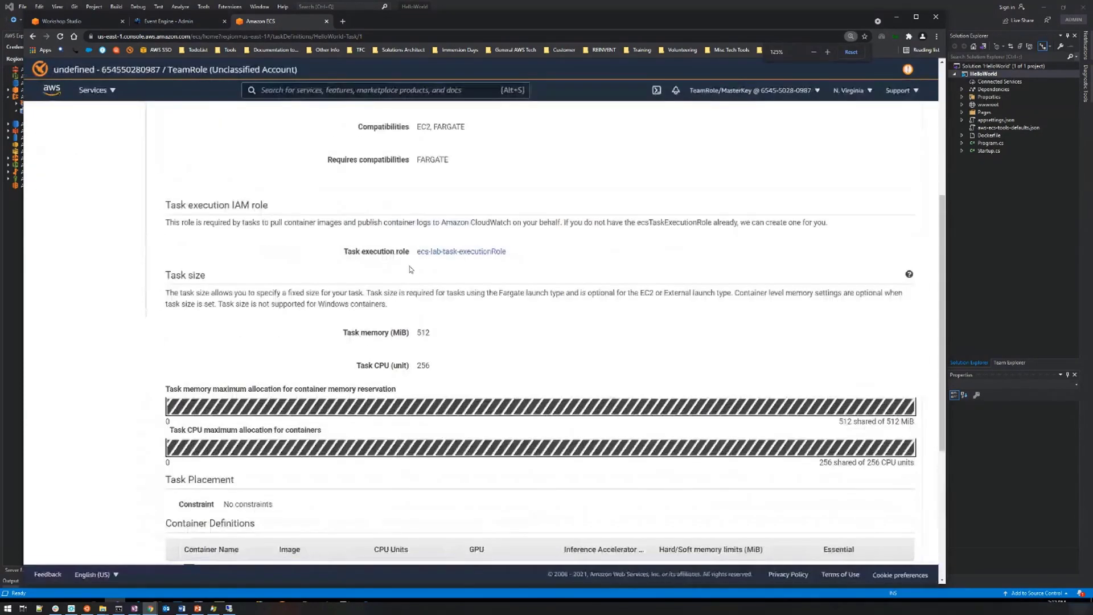
{"action": "key", "text": "ctrl+plus"}
{"action": "scroll", "coordinate": [310, 297], "scroll_direction": "down", "scroll_amount": 5}
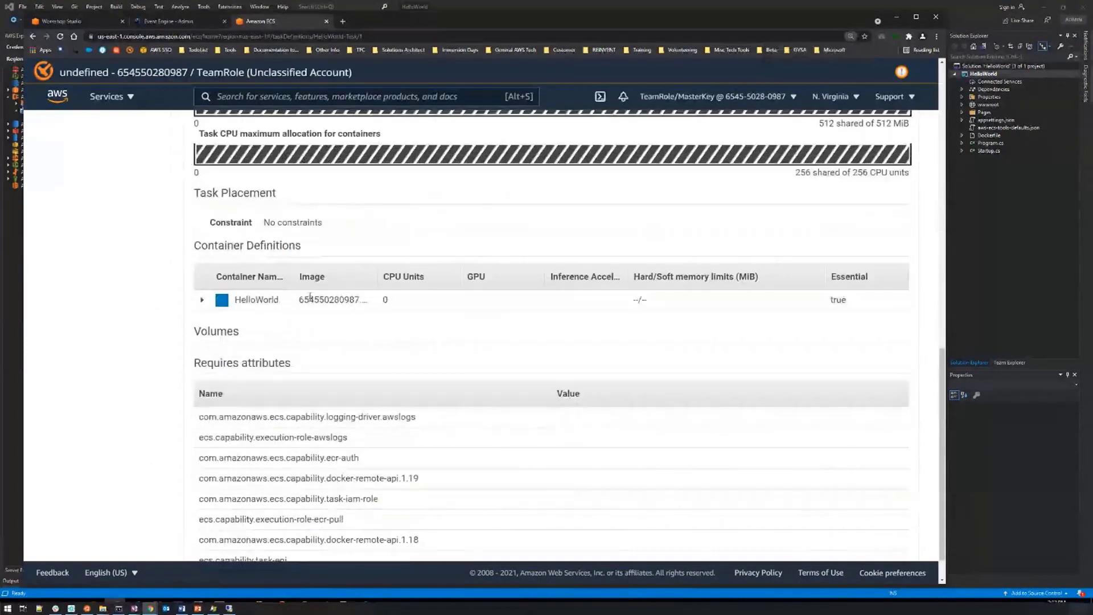
Expand the HelloWorld container definition and examine its port mappings, environment variables, log configuration and required attributes.
{"action": "left_click", "coordinate": [202, 300]}
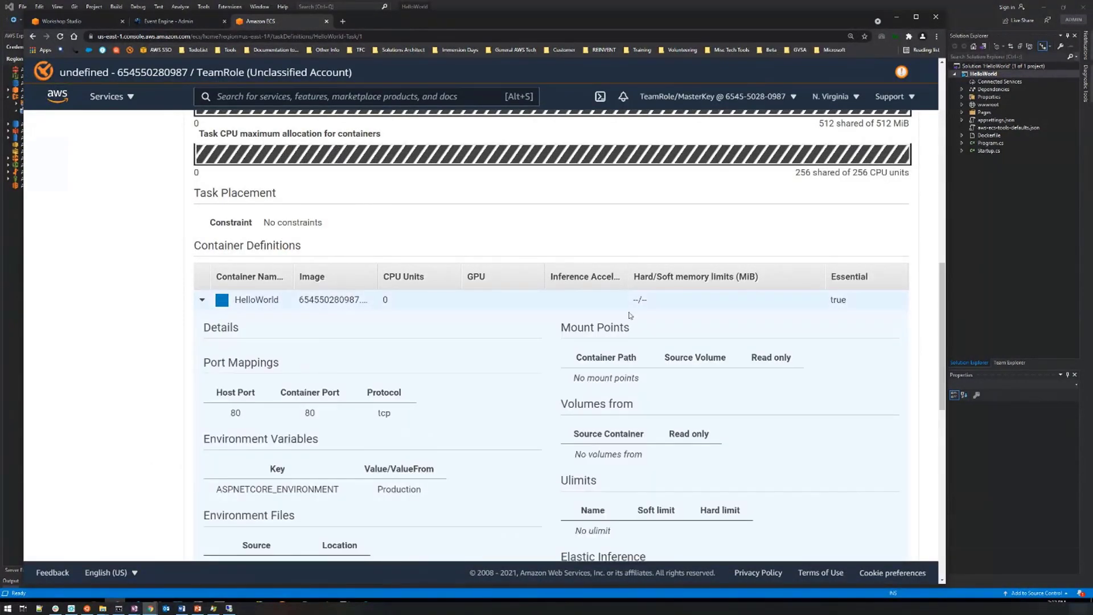
{"action": "scroll", "coordinate": [585, 289], "scroll_direction": "down", "scroll_amount": 3}
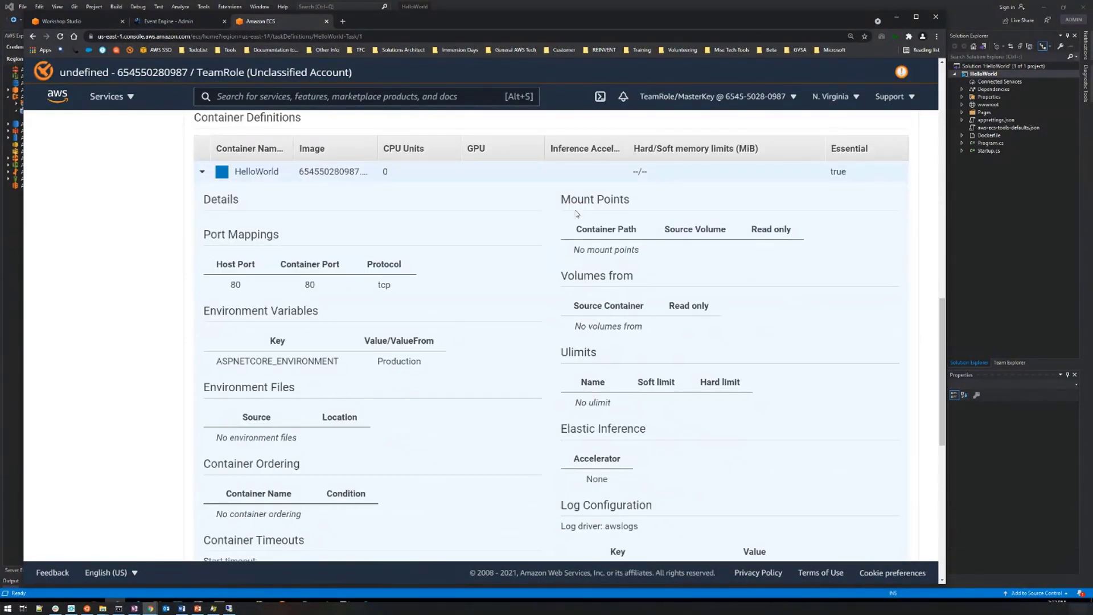
{"action": "scroll", "coordinate": [606, 392], "scroll_direction": "down", "scroll_amount": 3}
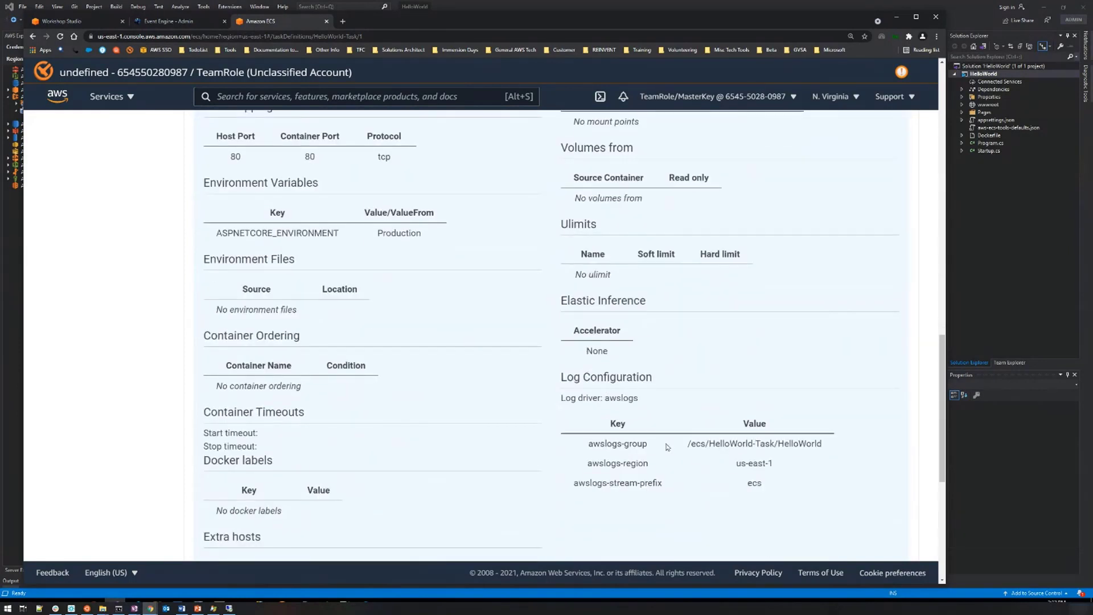
{"action": "scroll", "coordinate": [709, 461], "scroll_direction": "down", "scroll_amount": 2}
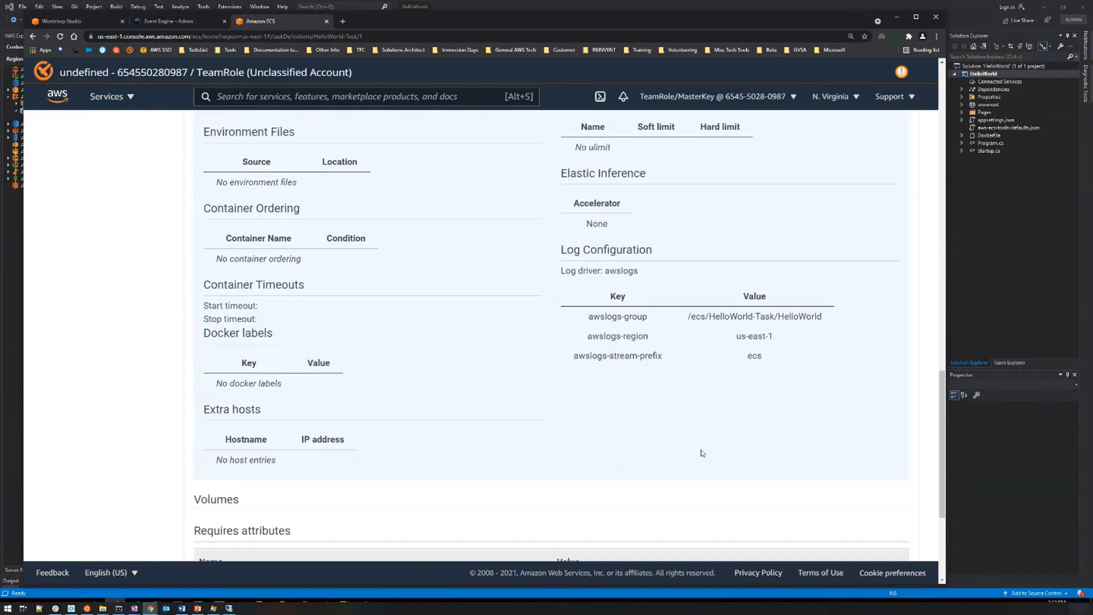
{"action": "scroll", "coordinate": [703, 453], "scroll_direction": "down", "scroll_amount": 5}
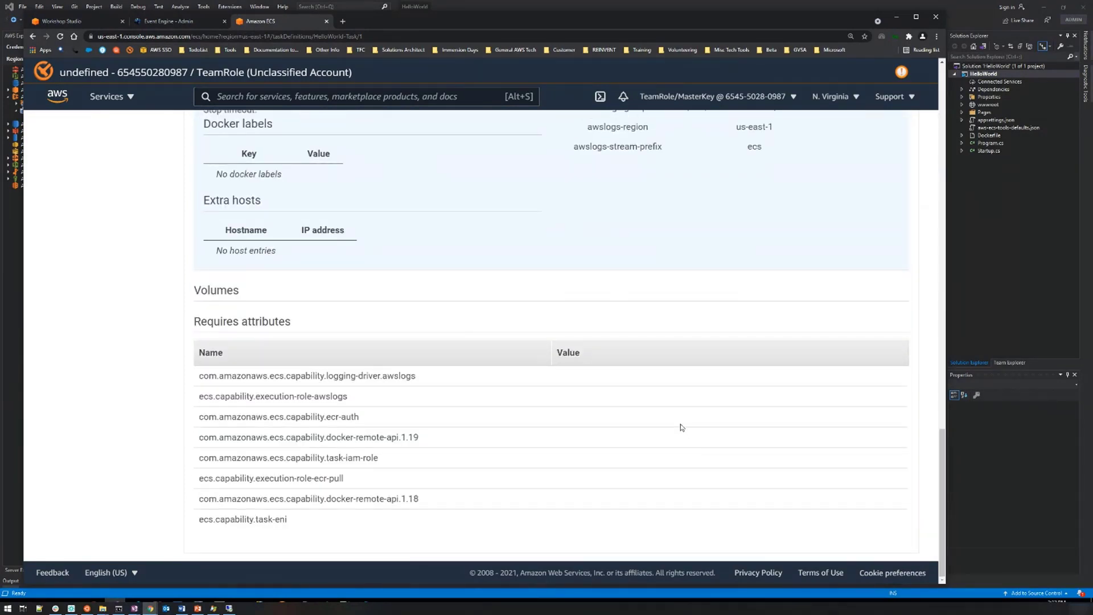
{"action": "scroll", "coordinate": [280, 119], "scroll_direction": "up", "scroll_amount": 1}
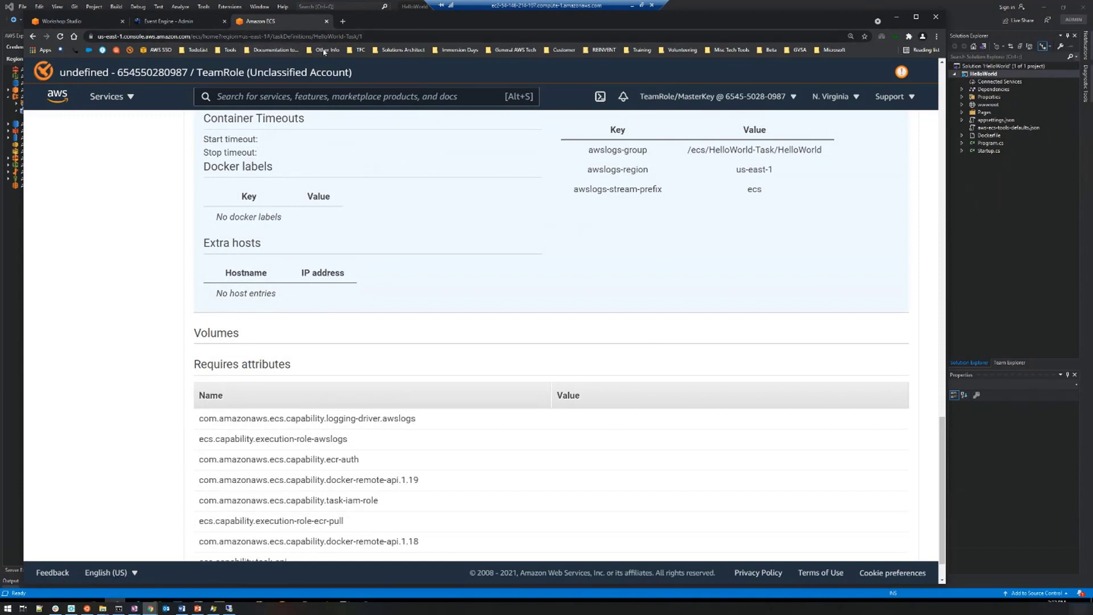
Return to Visual Studio, bring up the tasks of the HelloWorld ECS cluster, and refresh the task list.
{"action": "left_click_drag", "start_coordinate": [373, 27], "coordinate": [1092, 239]}
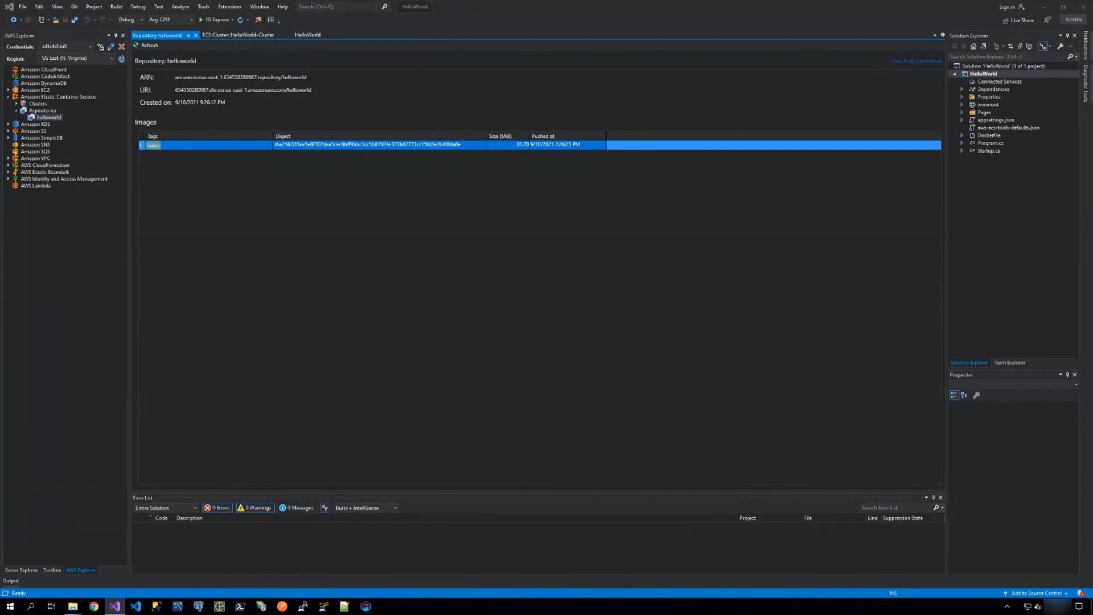
{"action": "left_click", "coordinate": [229, 35]}
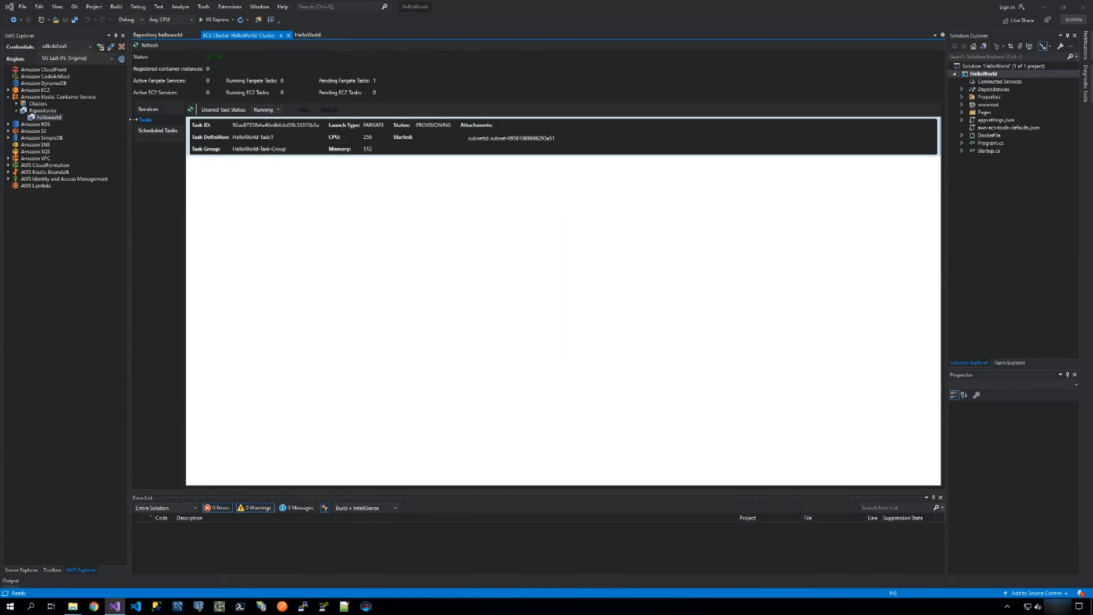
{"action": "left_click", "coordinate": [147, 110]}
{"action": "left_click", "coordinate": [146, 120]}
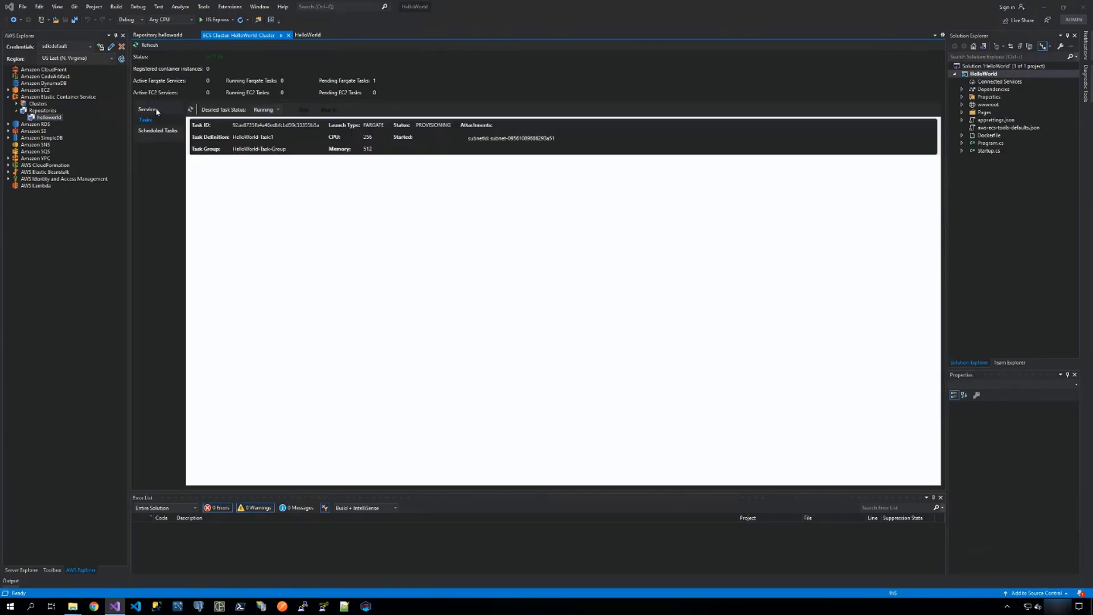
{"action": "left_click", "coordinate": [191, 109]}
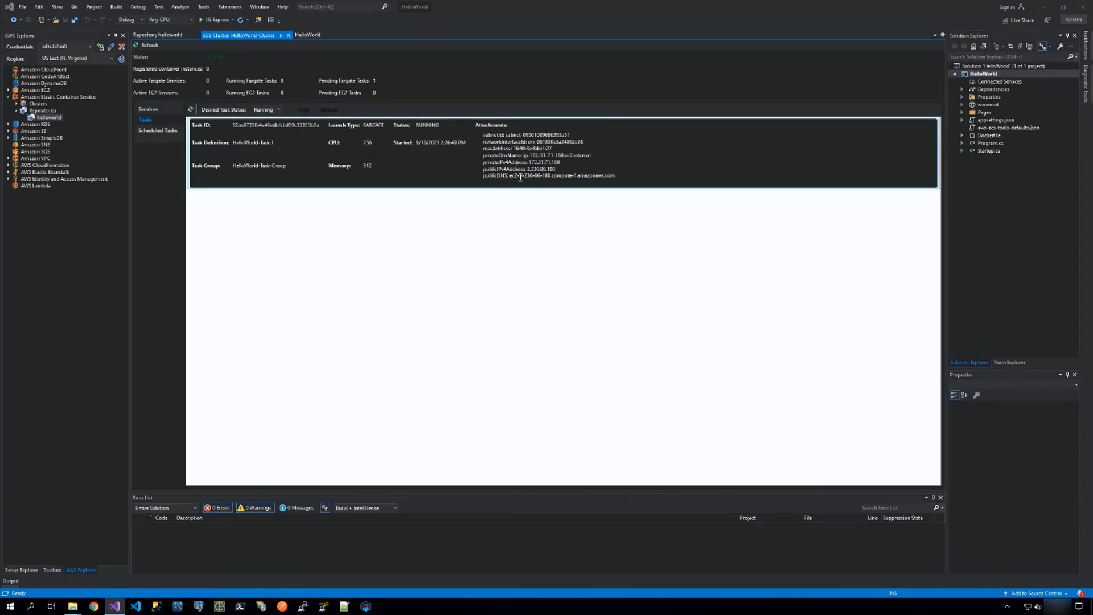
Copy the running task's public DNS name, open it in Chrome to test the HelloWorld site, and close the browser.
{"action": "left_click_drag", "start_coordinate": [585, 176], "coordinate": [613, 177]}
{"action": "key", "text": "ctrl+c"}
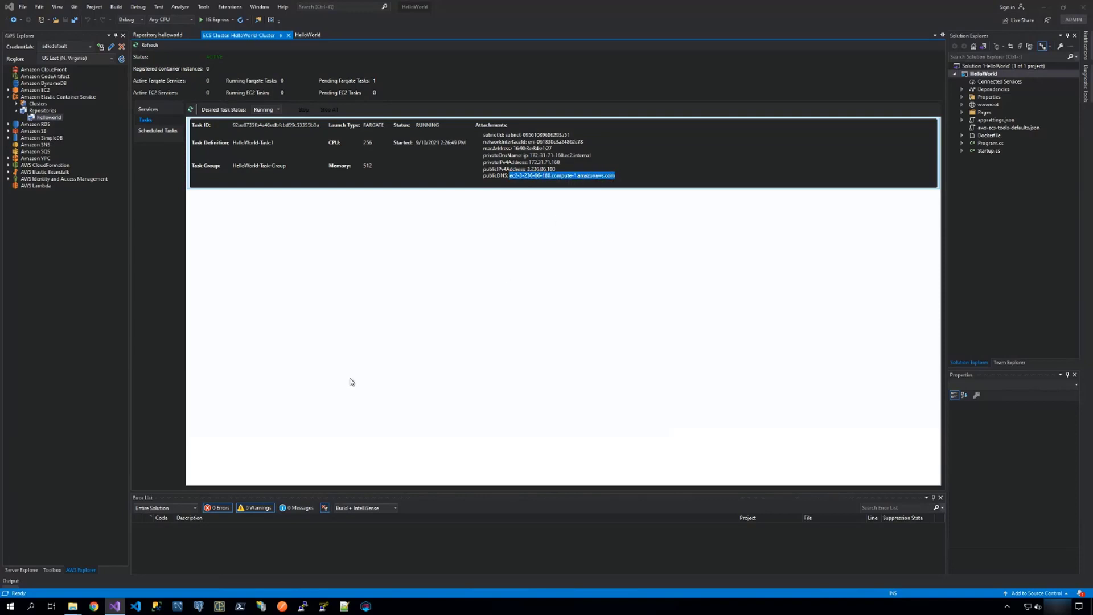
{"action": "left_click", "coordinate": [94, 607]}
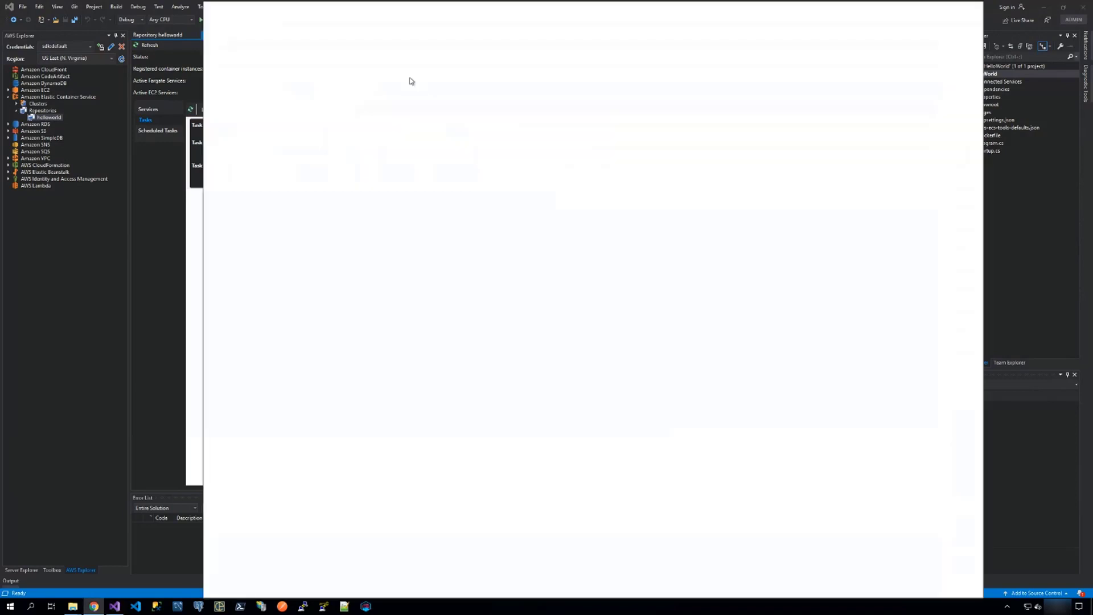
{"action": "key", "text": "ctrl+v"}
{"action": "key", "text": "Return"}
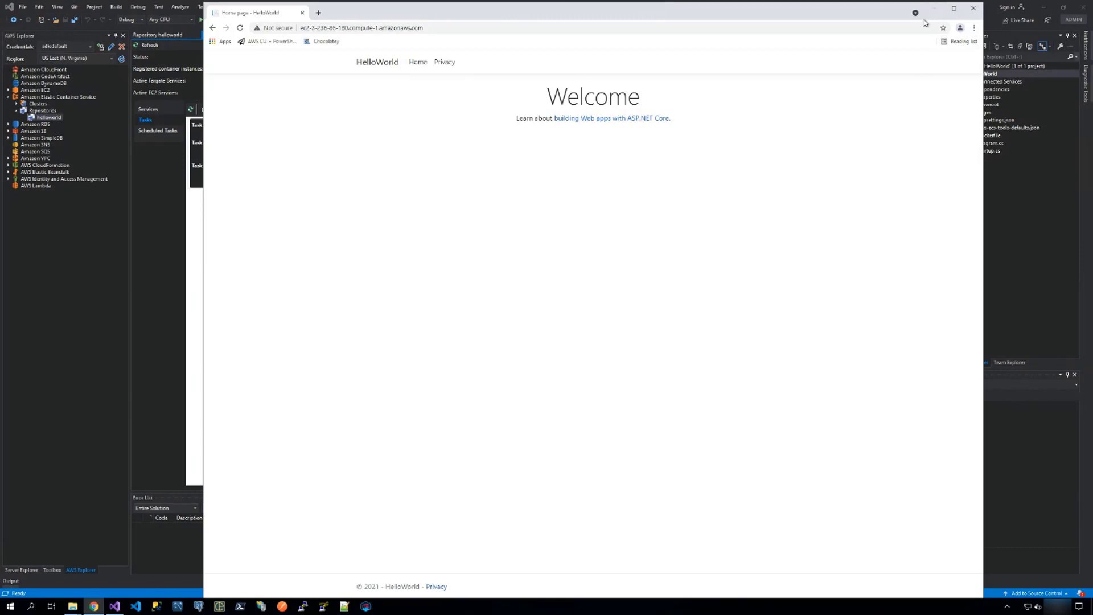
{"action": "left_click", "coordinate": [988, 21]}
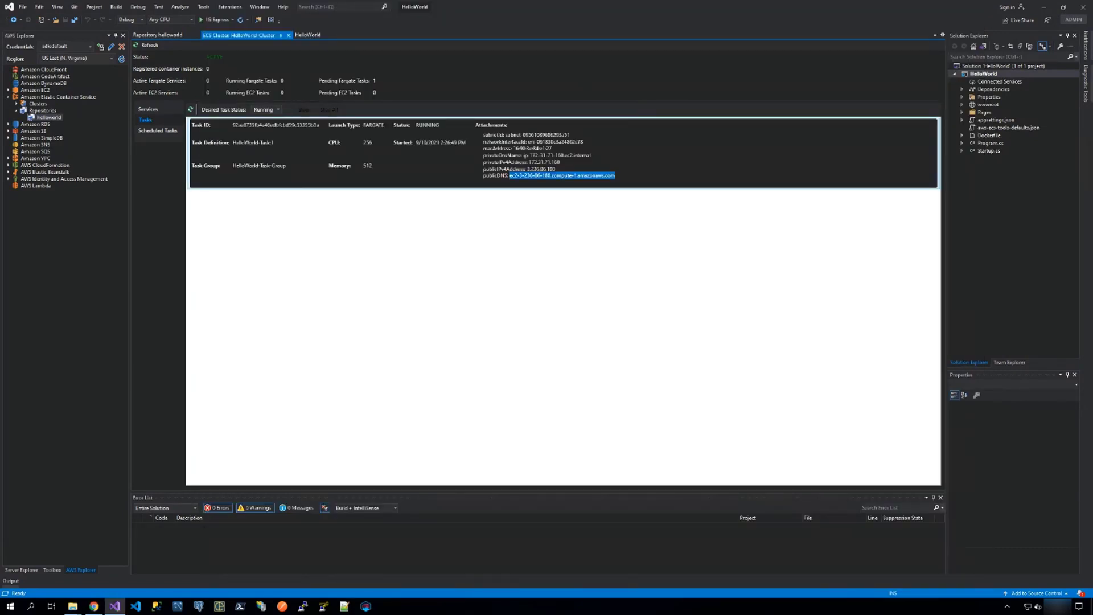
In the workshop guide, open the AWS Serverless Application page under Serverless, and move the browser window so the page fits on screen.
{"action": "left_click_drag", "start_coordinate": [1092, 6], "coordinate": [853, 5]}
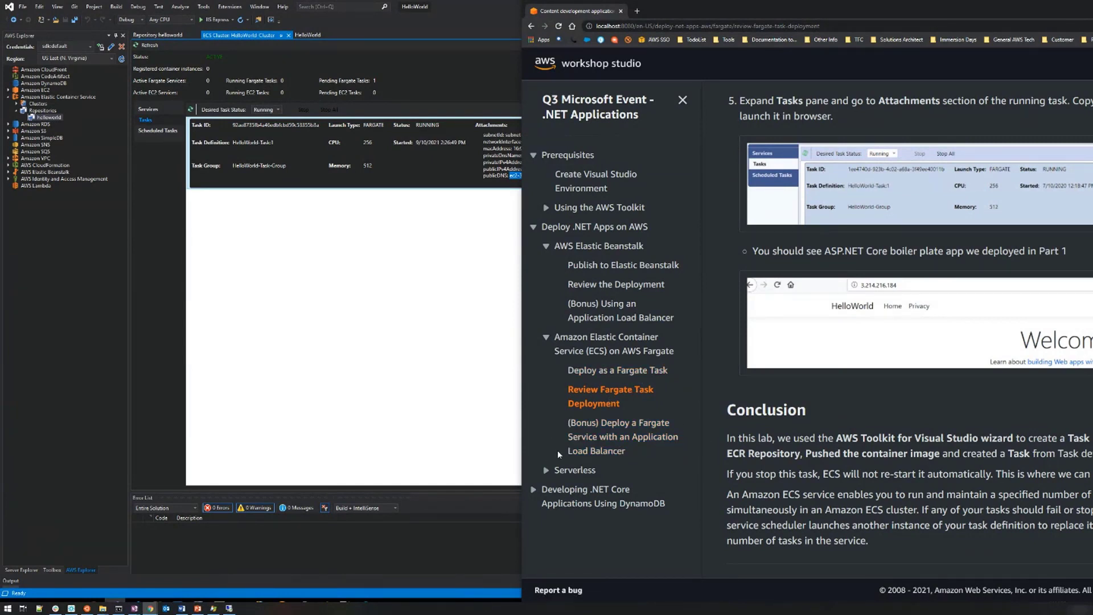
{"action": "left_click", "coordinate": [575, 470]}
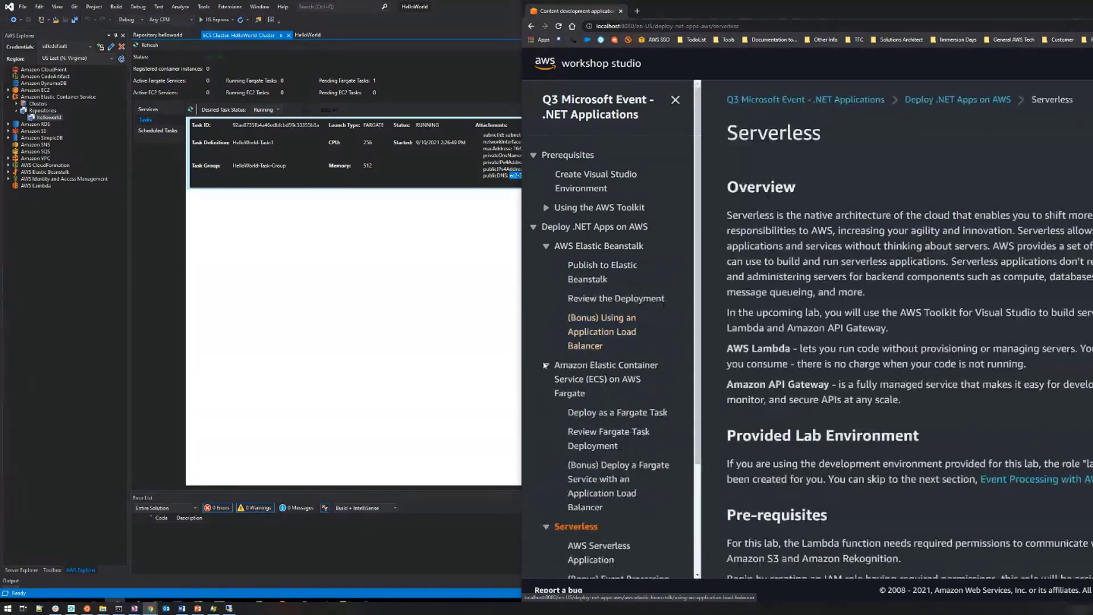
{"action": "left_click", "coordinate": [545, 246]}
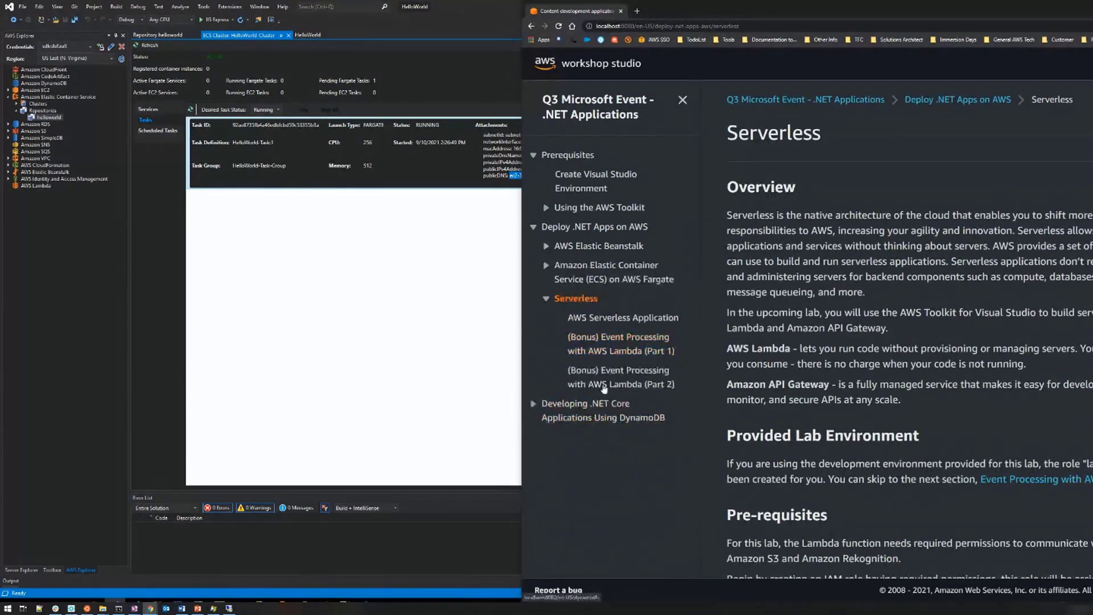
{"action": "left_click", "coordinate": [607, 321]}
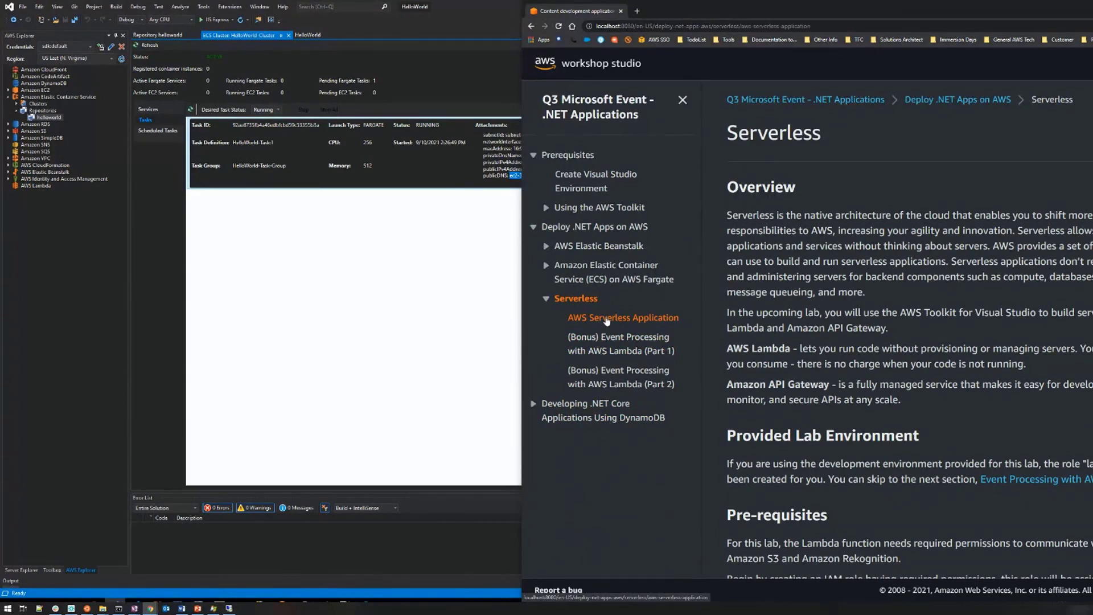
{"action": "left_click_drag", "start_coordinate": [1002, 9], "coordinate": [834, 10]}
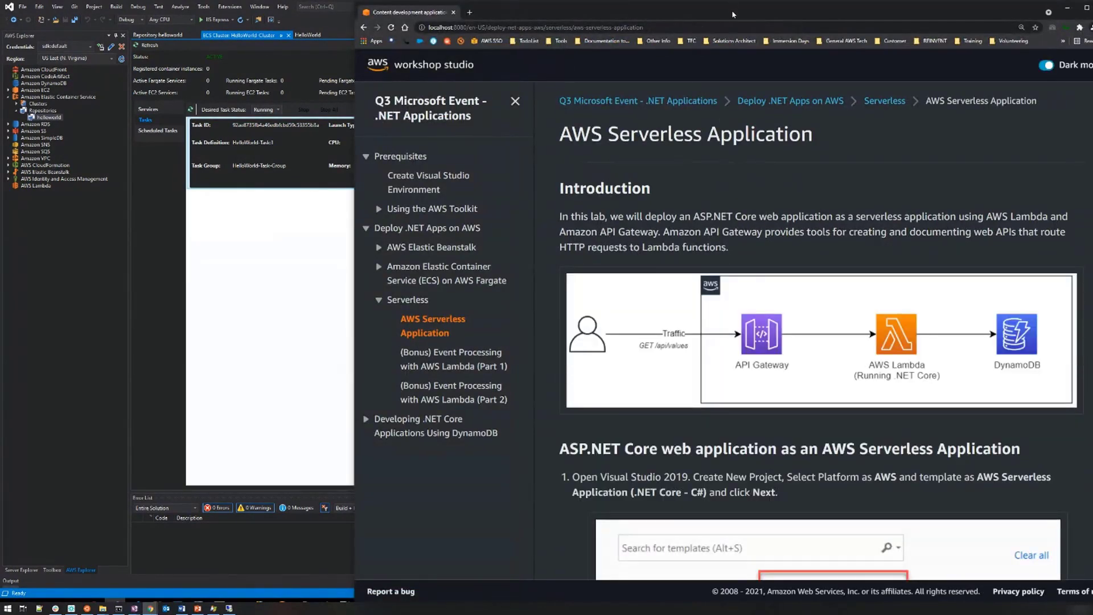
{"action": "left_click_drag", "start_coordinate": [732, 14], "coordinate": [696, 13]}
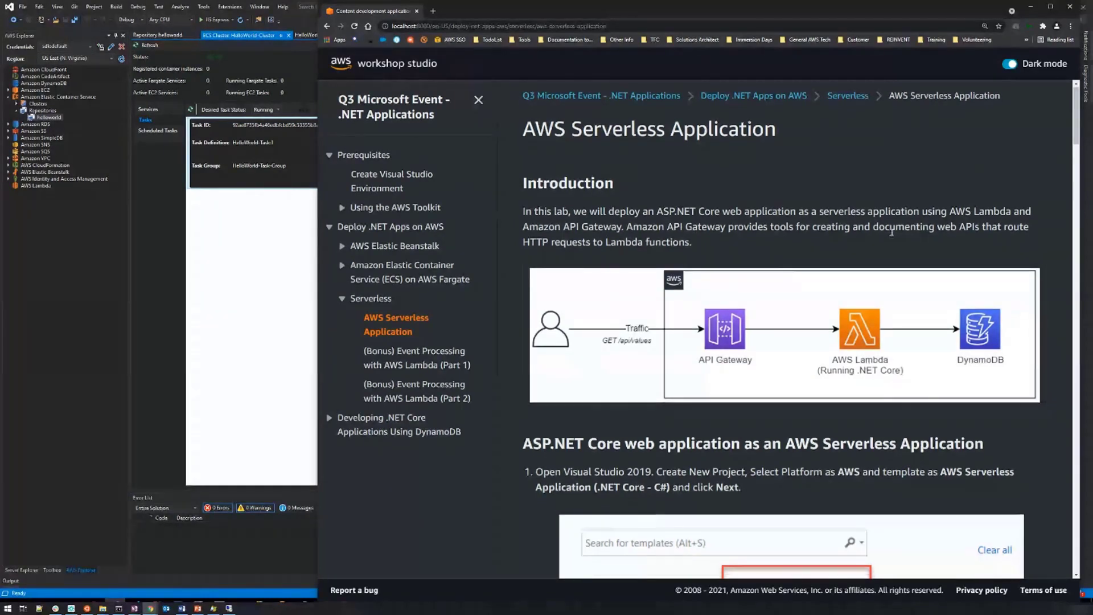
Read the lab's introduction and template instructions in the workshop guide, switch to Visual Studio, and start a new project.
{"action": "scroll", "coordinate": [848, 265], "scroll_direction": "down", "scroll_amount": 1}
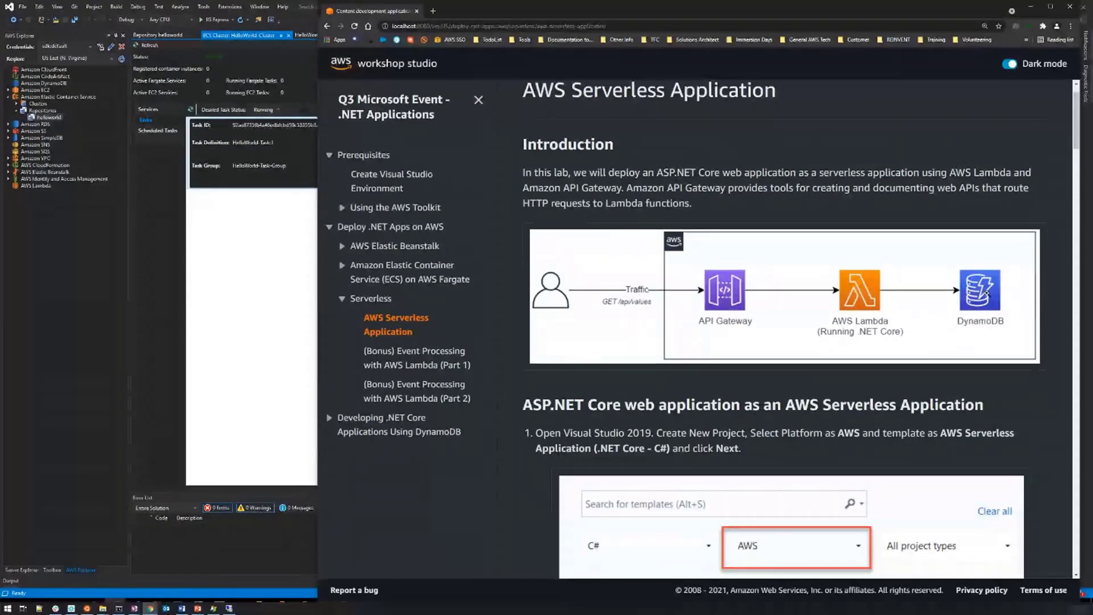
{"action": "scroll", "coordinate": [972, 286], "scroll_direction": "down", "scroll_amount": 1}
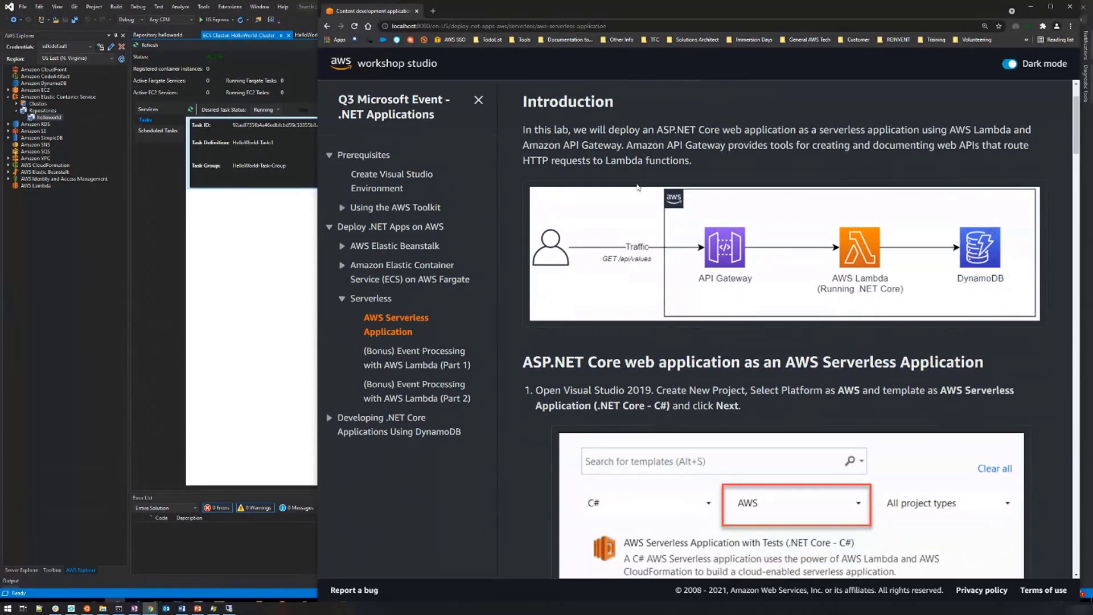
{"action": "scroll", "coordinate": [711, 277], "scroll_direction": "down", "scroll_amount": 1}
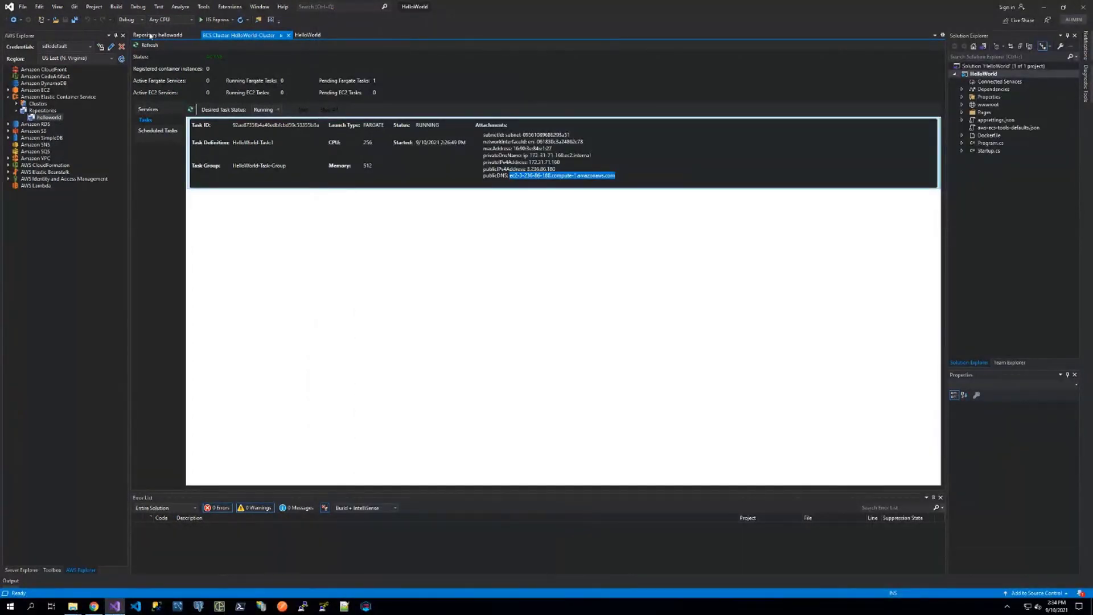
{"action": "left_click", "coordinate": [22, 6]}
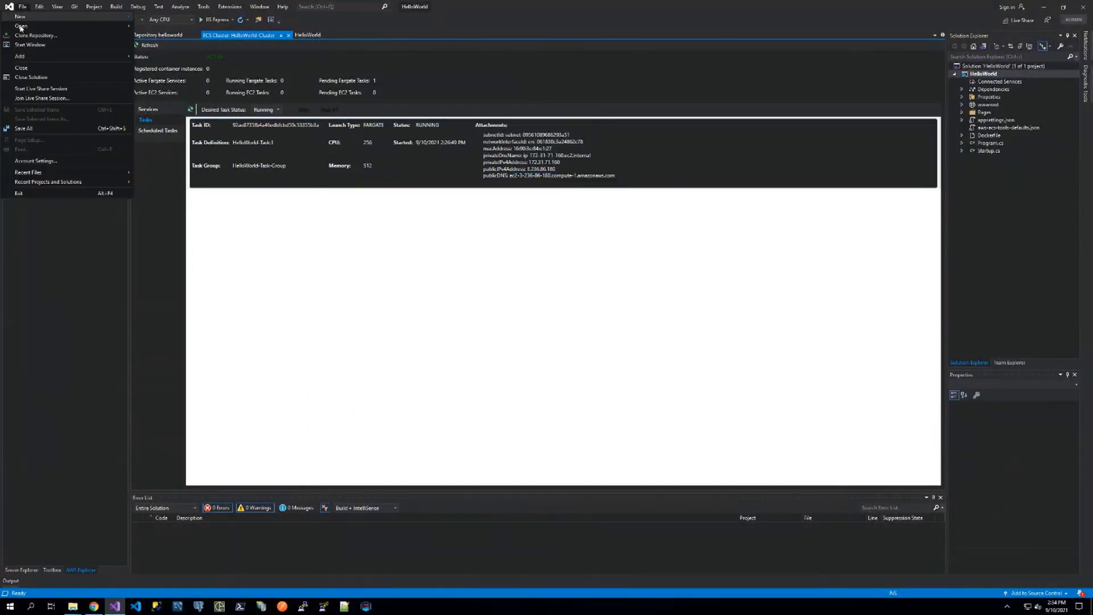
{"action": "mouse_move", "coordinate": [24, 19]}
{"action": "left_click", "coordinate": [153, 18]}
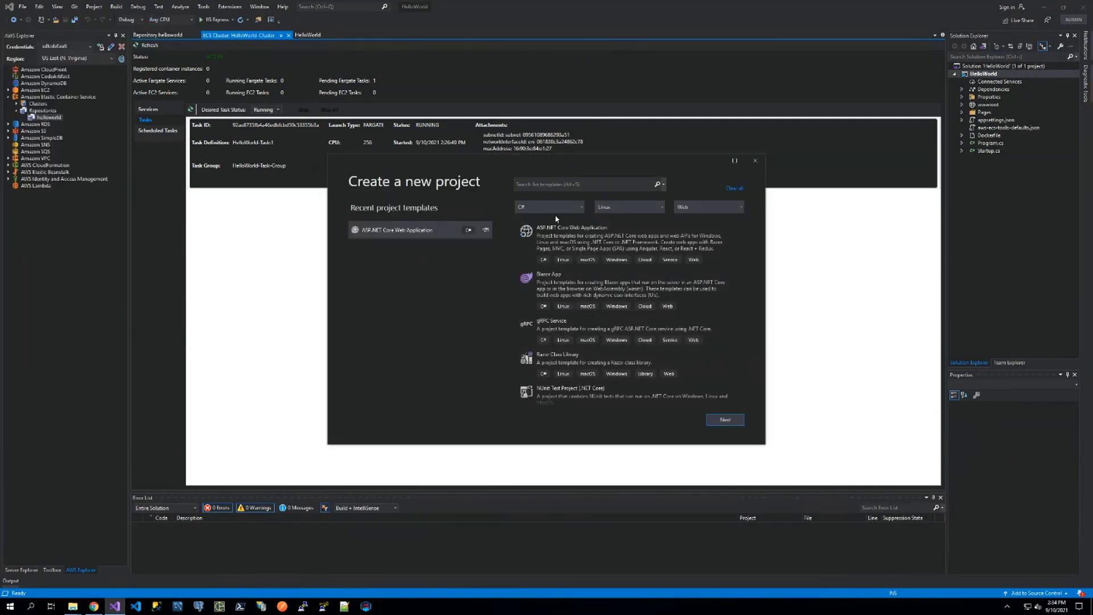
Filter the templates by the AWS platform and all project types, and choose the AWS Serverless Application (.NET Core - C#) template.
{"action": "left_click", "coordinate": [661, 208]}
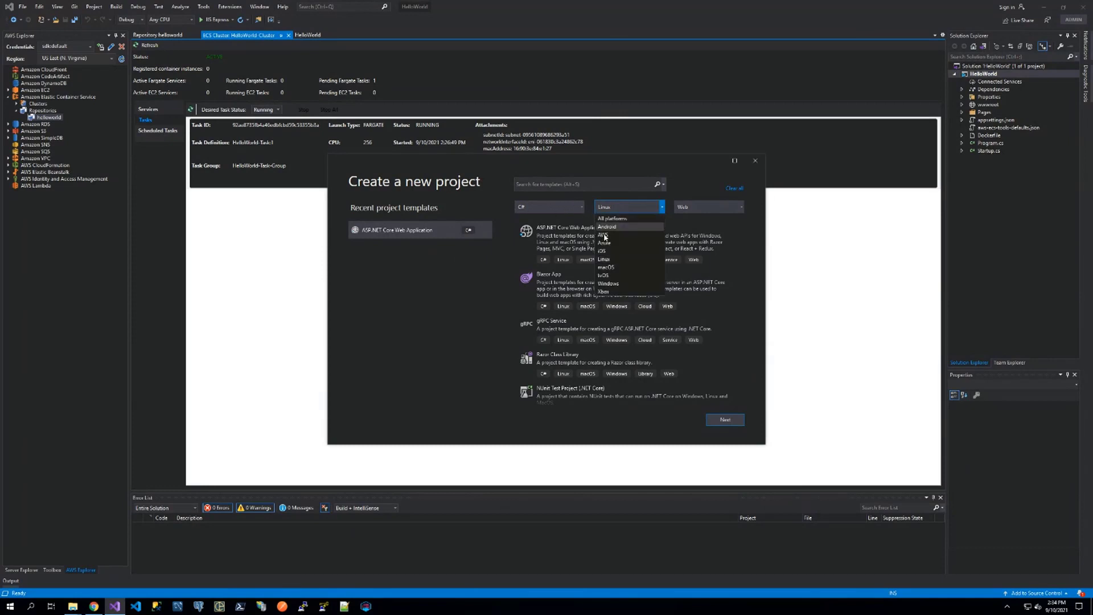
{"action": "left_click", "coordinate": [603, 234]}
{"action": "left_click", "coordinate": [738, 207]}
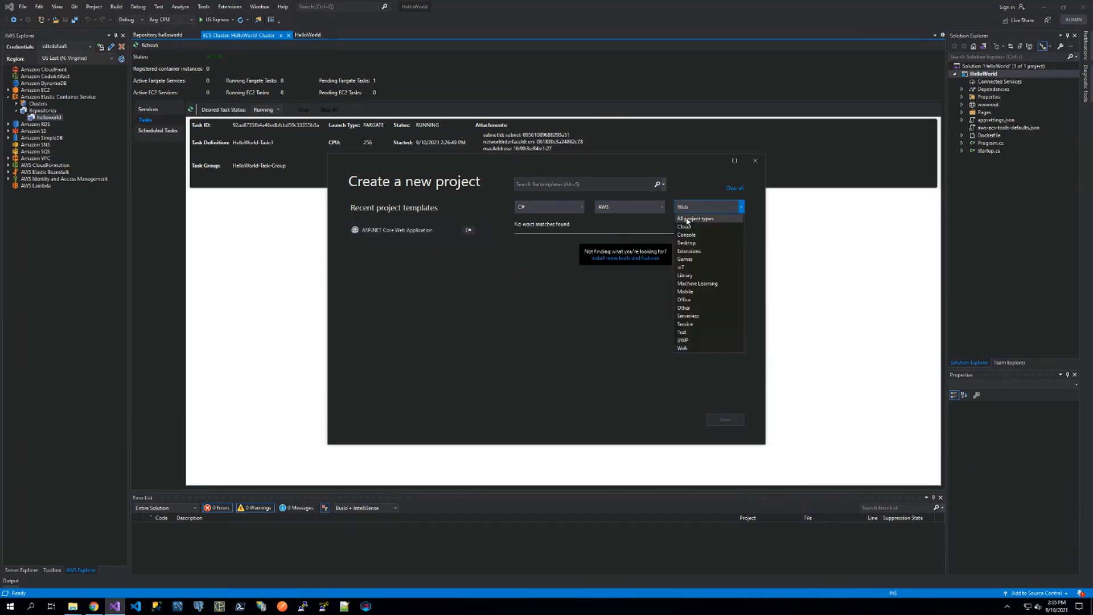
{"action": "left_click", "coordinate": [706, 219]}
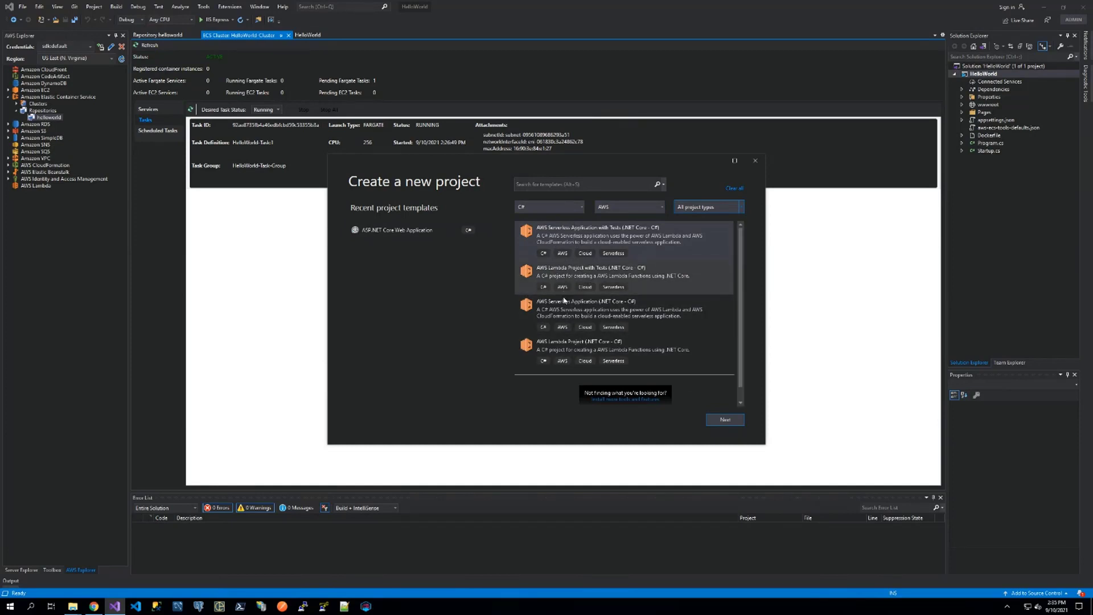
{"action": "left_click", "coordinate": [560, 322]}
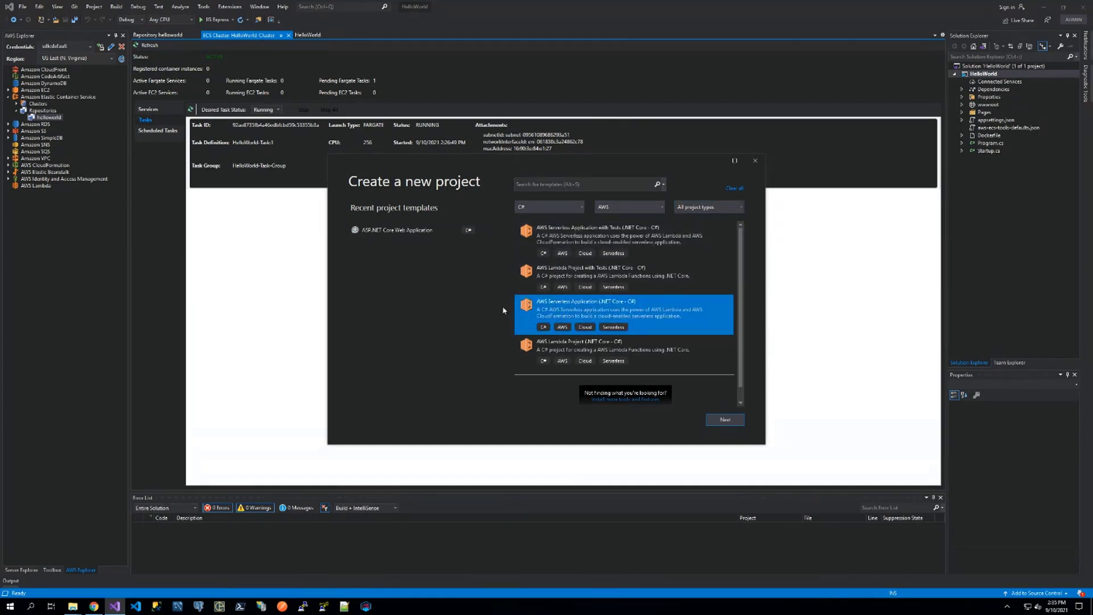
{"action": "left_click", "coordinate": [724, 419]}
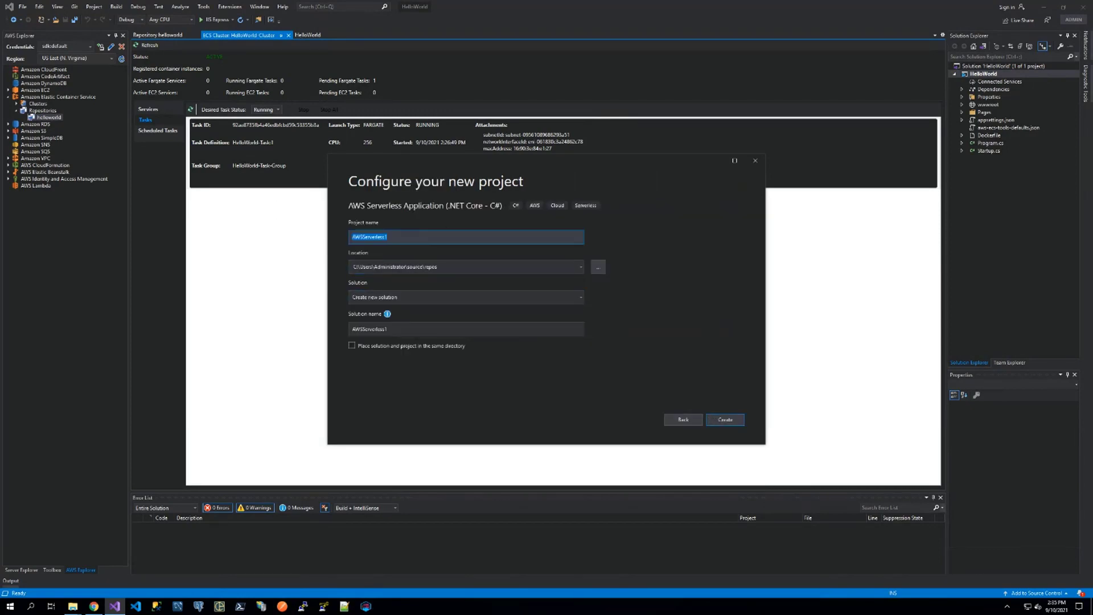
Name the project serverless-lab and create it in a new solution.
{"action": "left_click", "coordinate": [406, 235]}
{"action": "type", "text": "serverless-a"}
{"action": "key", "text": "BackSpace"}
{"action": "type", "text": ";amb"}
{"action": "key", "text": "BackSpace"}
{"action": "key", "text": "BackSpace"}
{"action": "key", "text": "BackSpace"}
{"action": "left_click", "coordinate": [731, 420]}
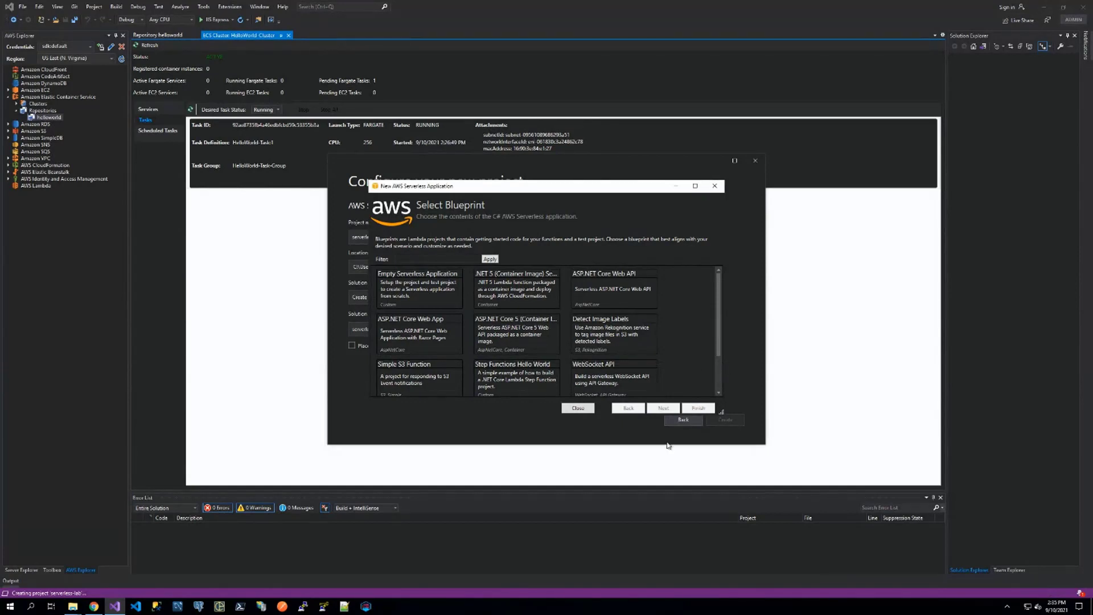
Generate the project from the ASP.NET Core Web App blueprint, and close the leftover HelloWorld cluster and repository views.
{"action": "left_click", "coordinate": [390, 325]}
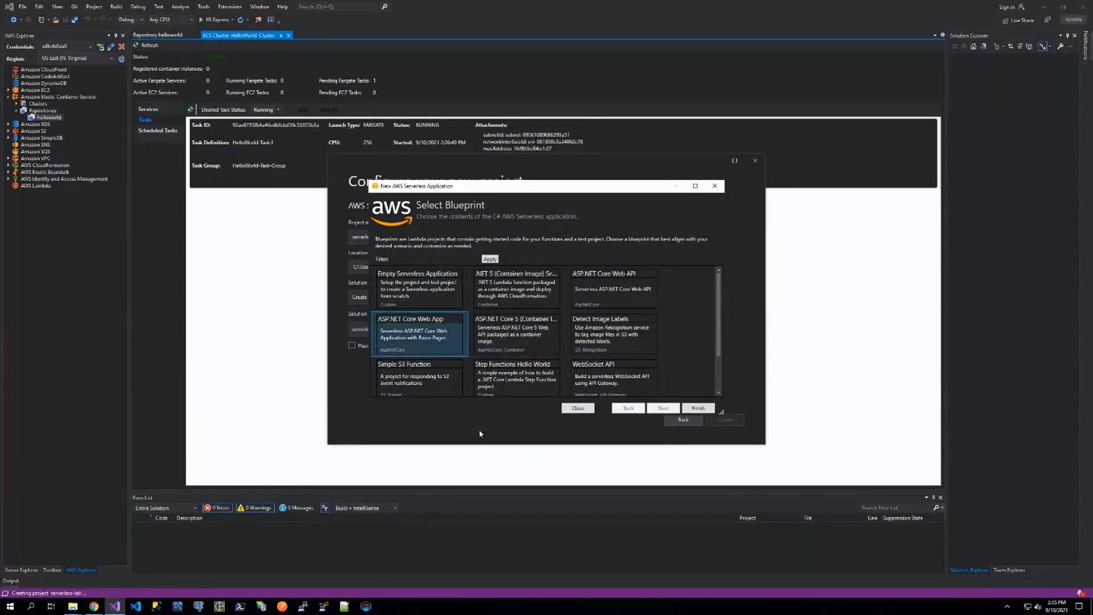
{"action": "left_click", "coordinate": [698, 408]}
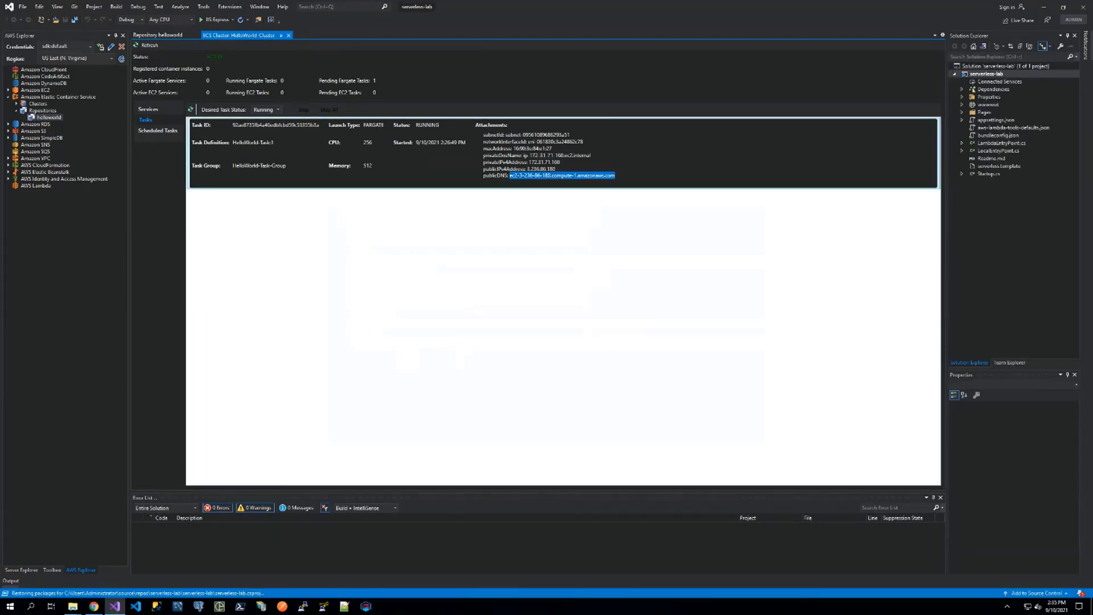
{"action": "left_click", "coordinate": [289, 36]}
{"action": "left_click", "coordinate": [196, 35]}
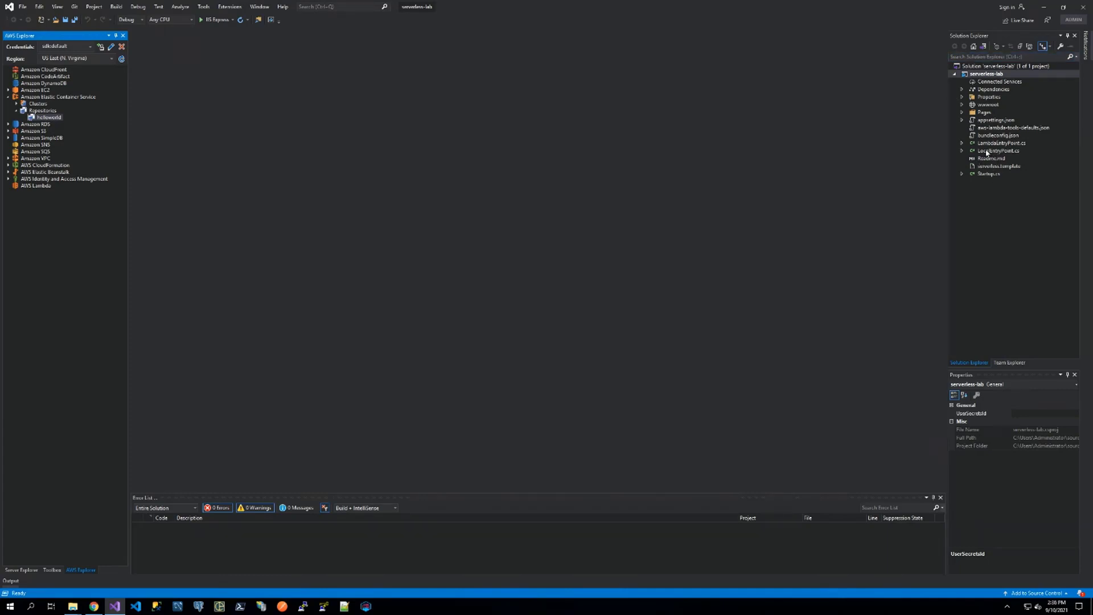
Open LocalEntryPoint.cs and LambdaEntryPoint.cs, examine their host builder code and the Lambda base class, and close both files.
{"action": "left_click", "coordinate": [986, 153]}
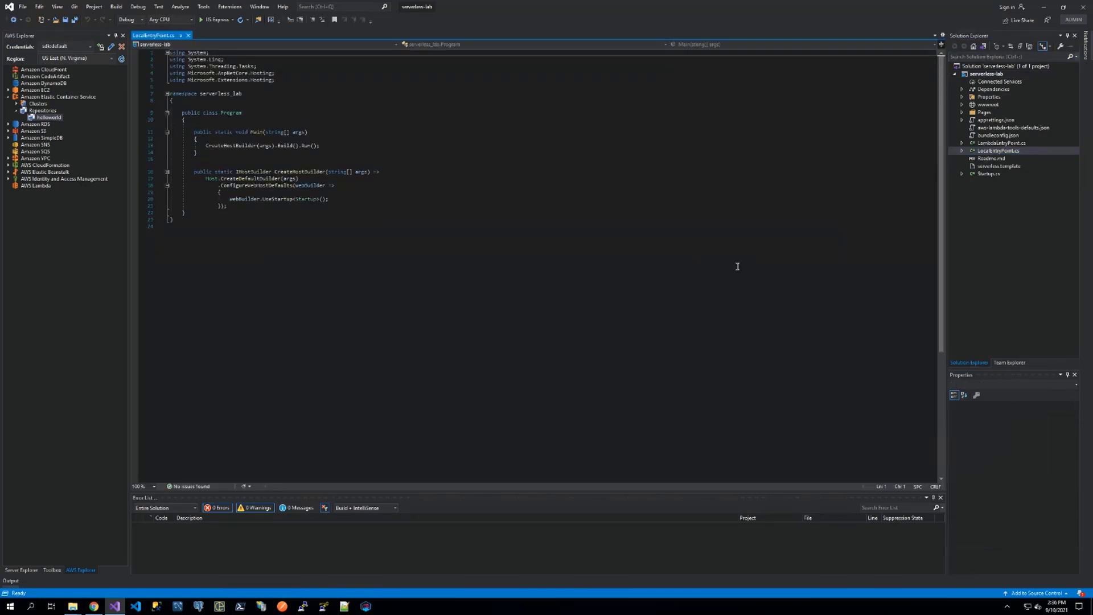
{"action": "scroll", "coordinate": [736, 266], "scroll_direction": "up", "scroll_amount": 3}
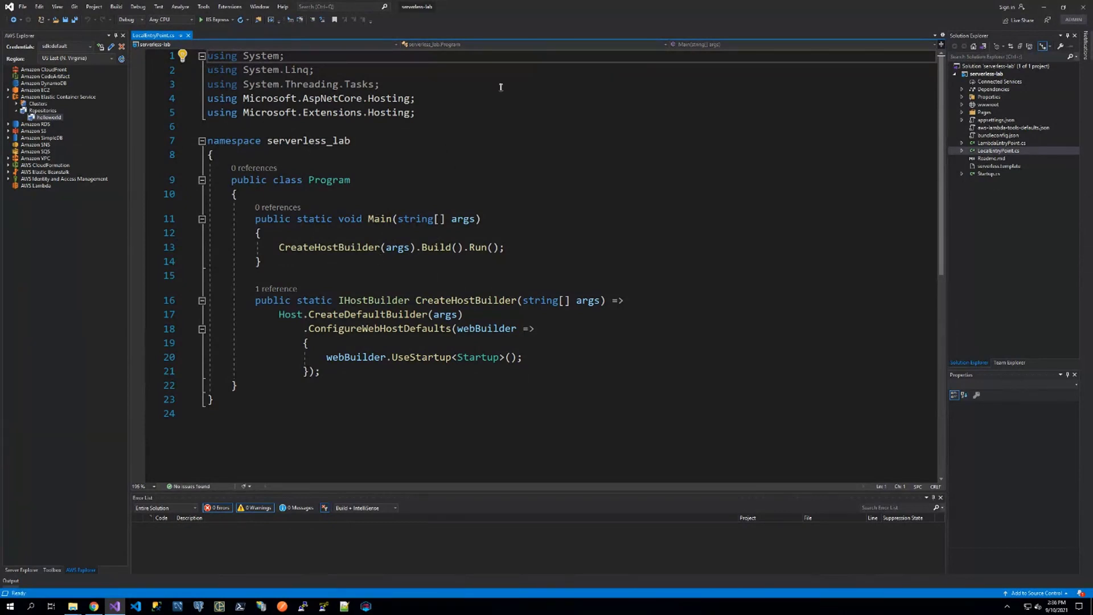
{"action": "double_click", "coordinate": [1001, 143]}
{"action": "scroll", "coordinate": [660, 321], "scroll_direction": "up", "scroll_amount": 5}
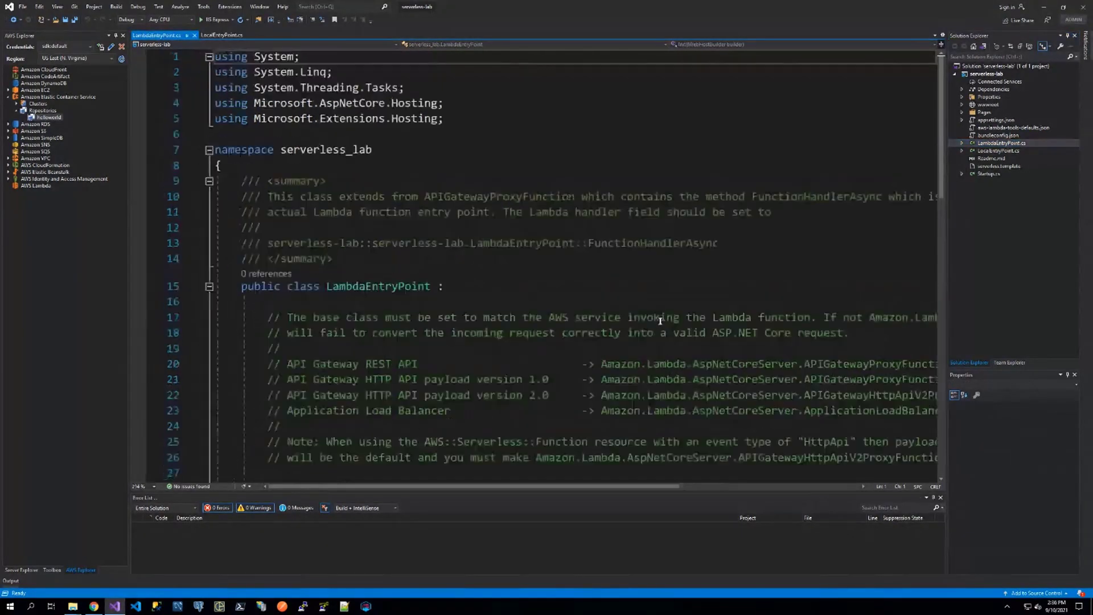
{"action": "scroll", "coordinate": [659, 320], "scroll_direction": "down", "scroll_amount": 4}
{"action": "scroll", "coordinate": [659, 320], "scroll_direction": "down", "scroll_amount": 4}
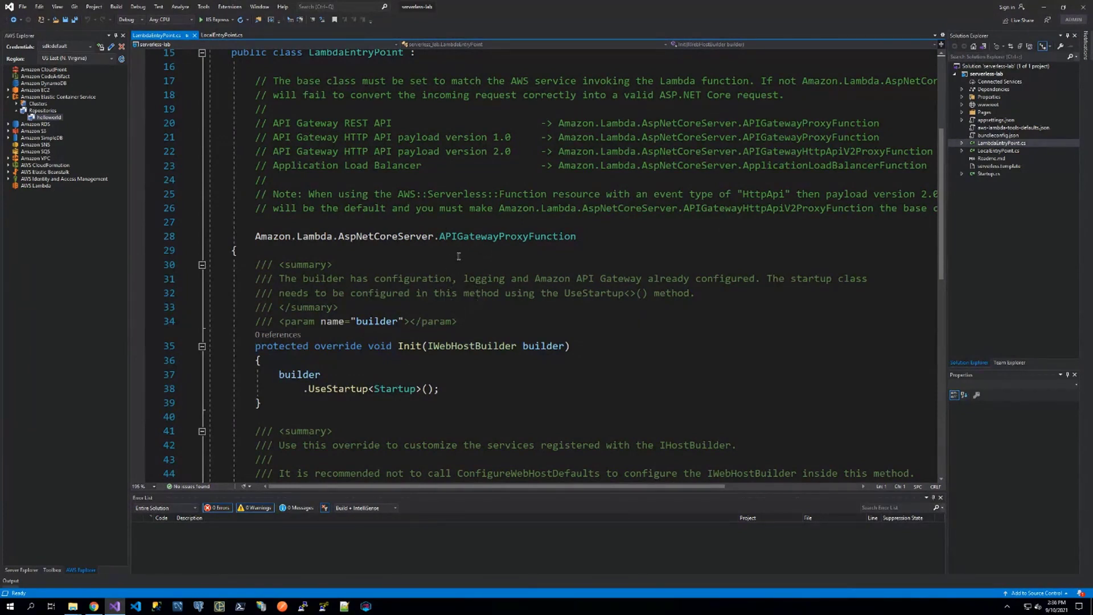
{"action": "scroll", "coordinate": [458, 256], "scroll_direction": "down", "scroll_amount": 1}
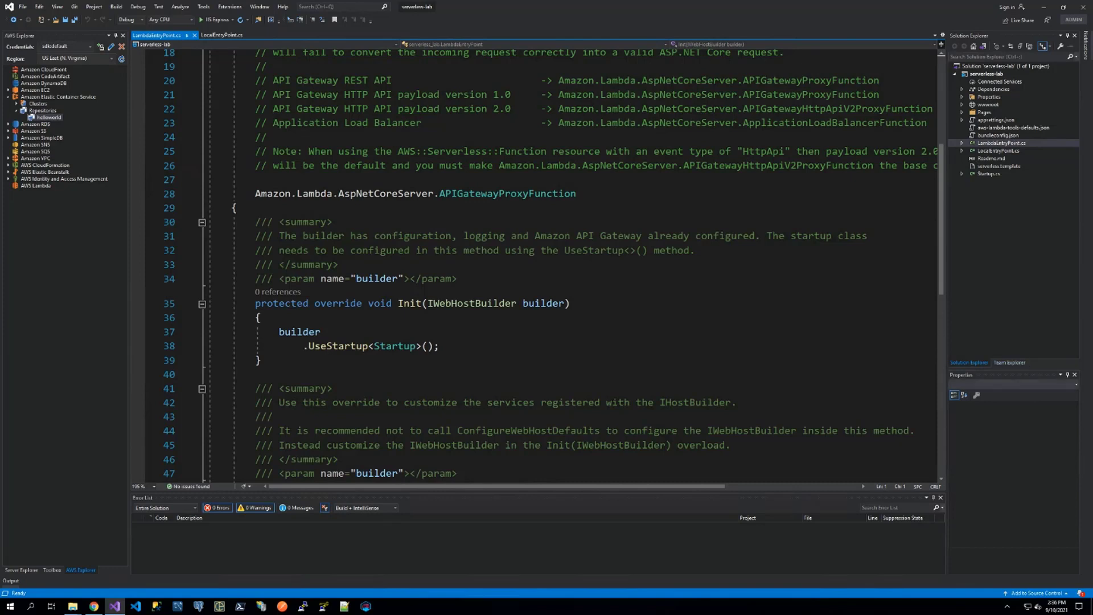
{"action": "middle_click", "coordinate": [216, 37]}
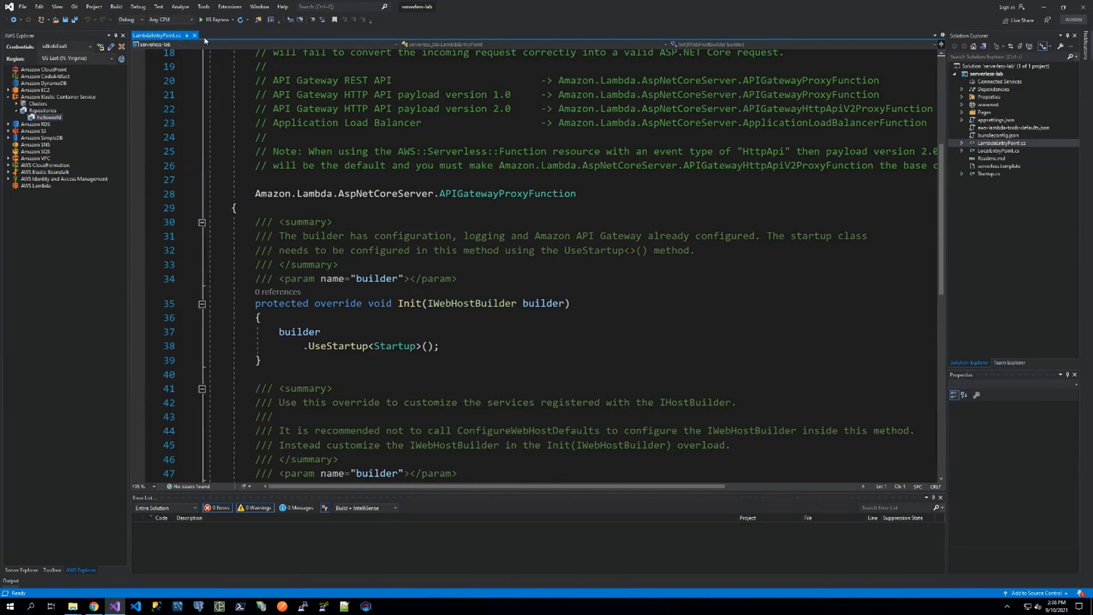
{"action": "middle_click", "coordinate": [165, 36]}
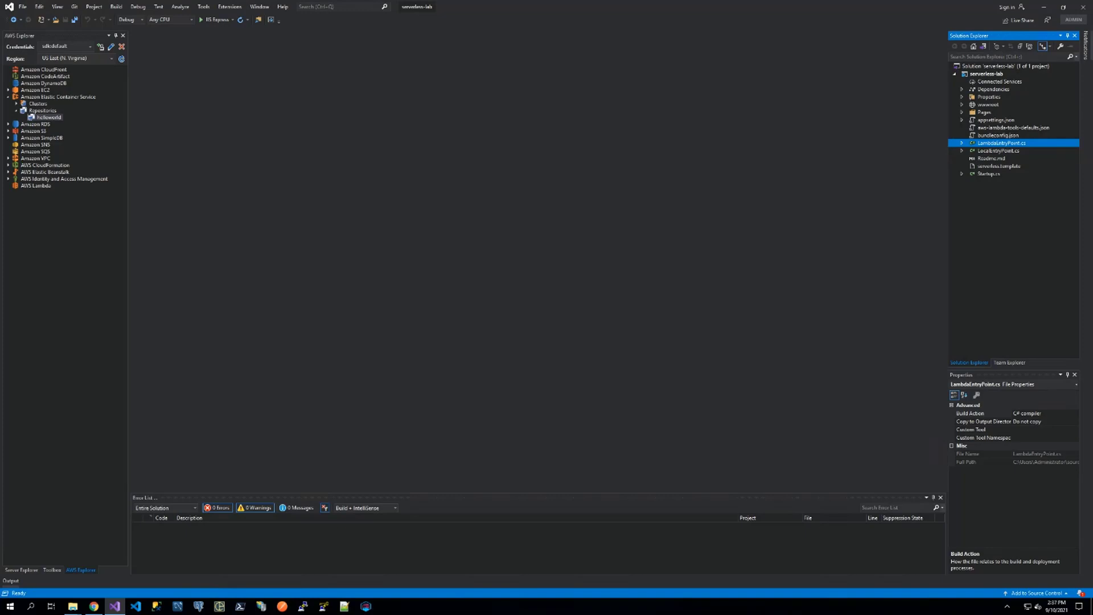
Expand the Pages folder and open the Index.cshtml.cs code-behind file.
{"action": "left_click", "coordinate": [962, 112]}
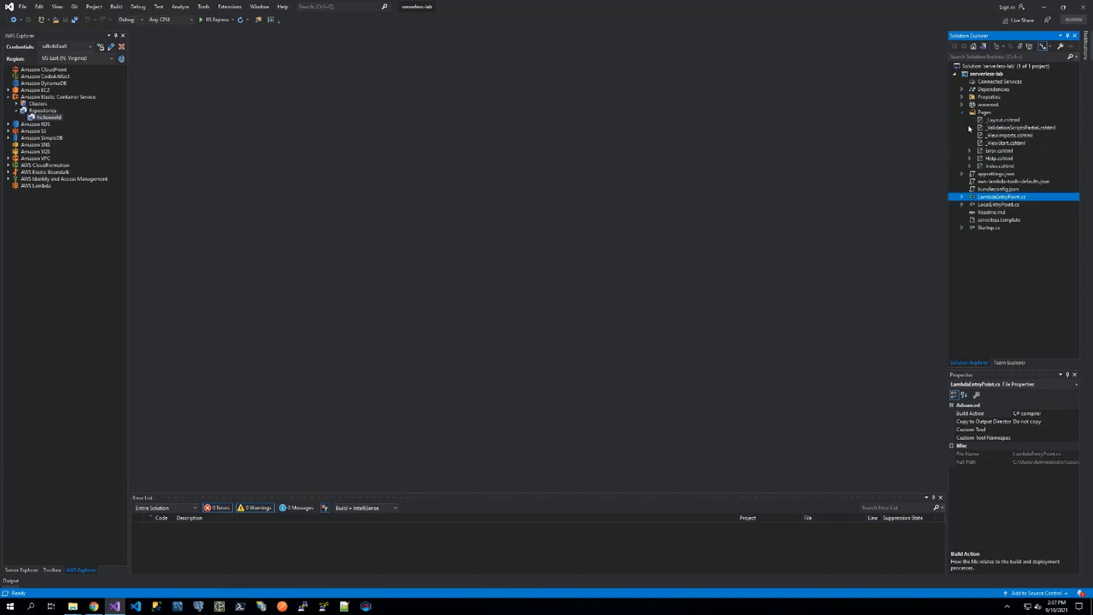
{"action": "left_click", "coordinate": [997, 167]}
{"action": "left_click", "coordinate": [969, 166]}
{"action": "double_click", "coordinate": [1000, 173]}
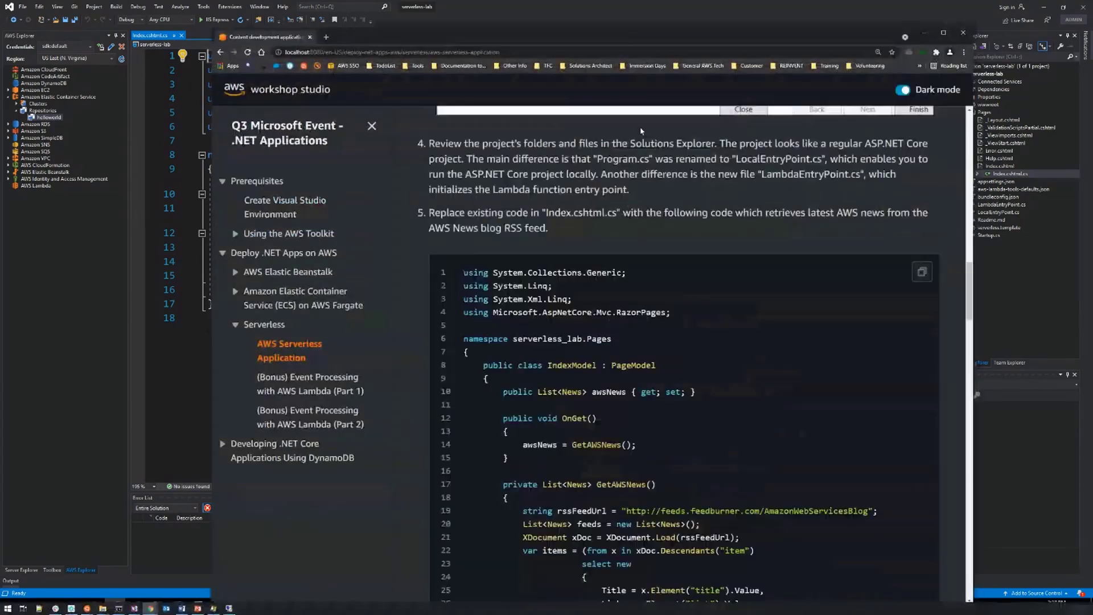
Copy the AWS news feed code from the workshop guide, replace all of Index.cshtml.cs with it, and review the GetAWSNews method.
{"action": "scroll", "coordinate": [697, 313], "scroll_direction": "down", "scroll_amount": 10}
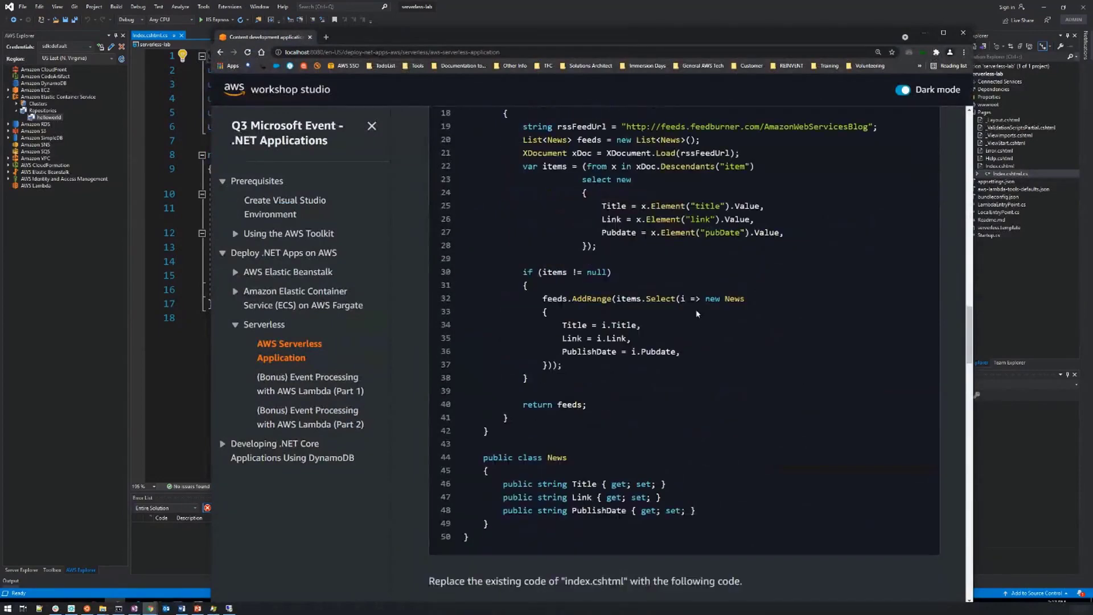
{"action": "scroll", "coordinate": [697, 313], "scroll_direction": "up", "scroll_amount": 5}
{"action": "left_click", "coordinate": [918, 141]}
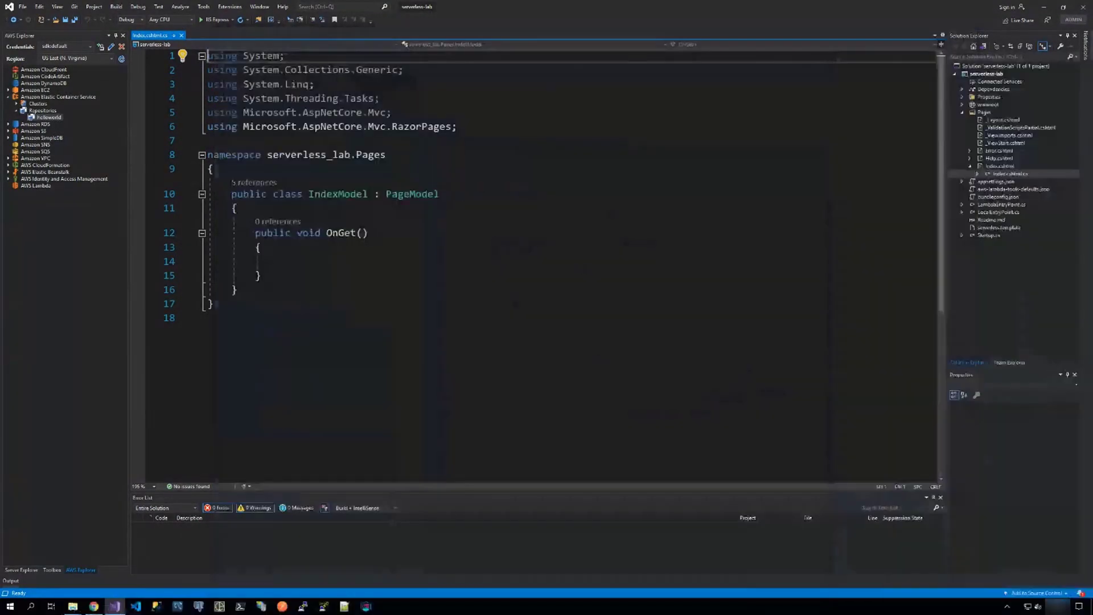
{"action": "key", "text": "ctrl+a"}
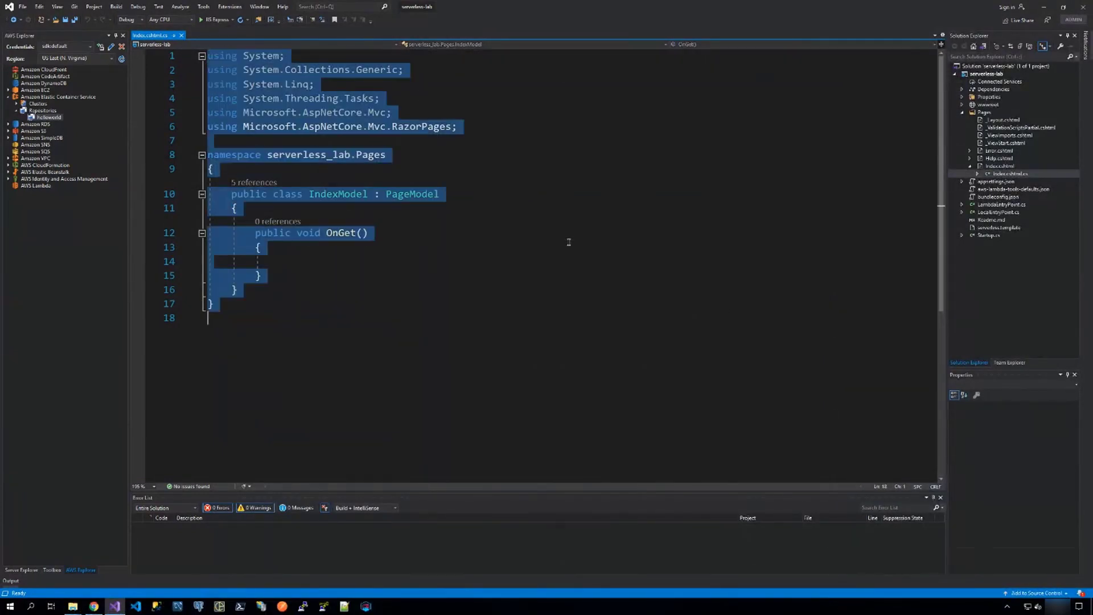
{"action": "key", "text": "ctrl+v"}
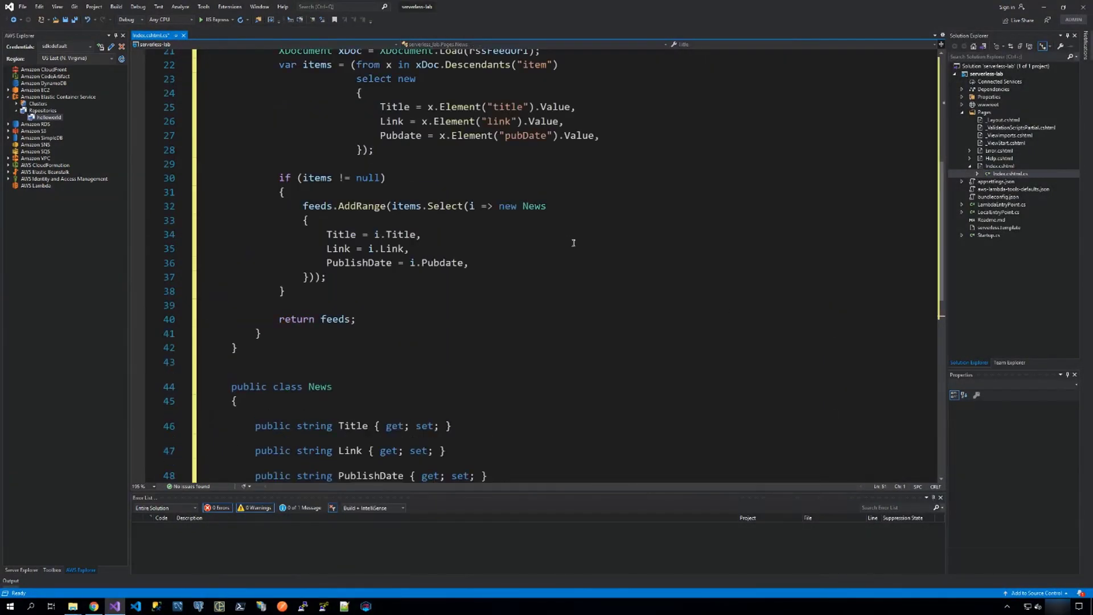
{"action": "scroll", "coordinate": [573, 241], "scroll_direction": "up", "scroll_amount": 7}
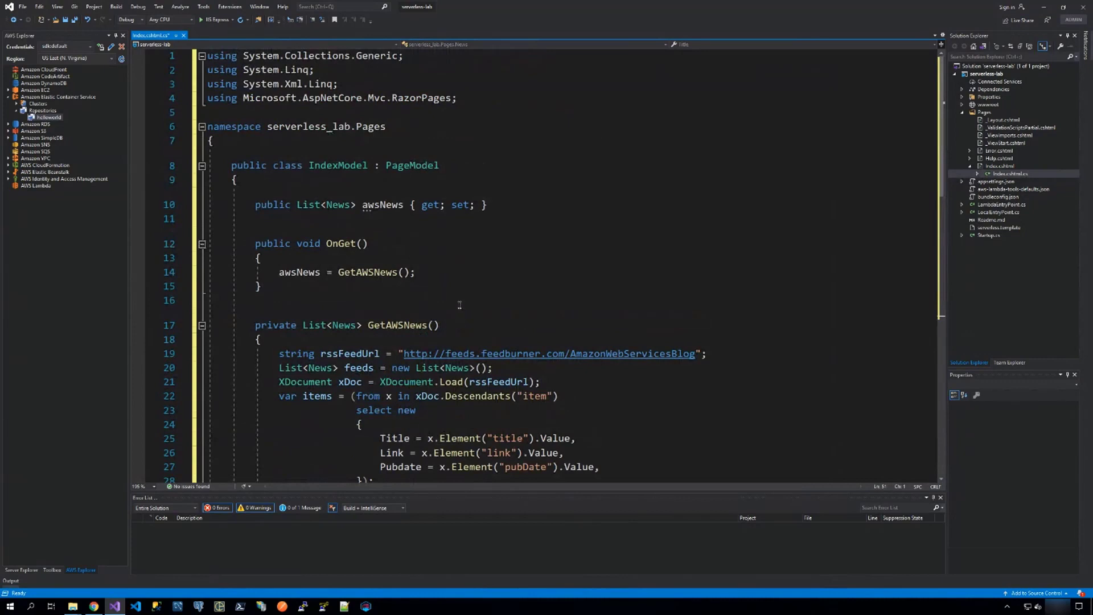
{"action": "scroll", "coordinate": [421, 284], "scroll_direction": "down", "scroll_amount": 2}
{"action": "scroll", "coordinate": [403, 246], "scroll_direction": "down", "scroll_amount": 1}
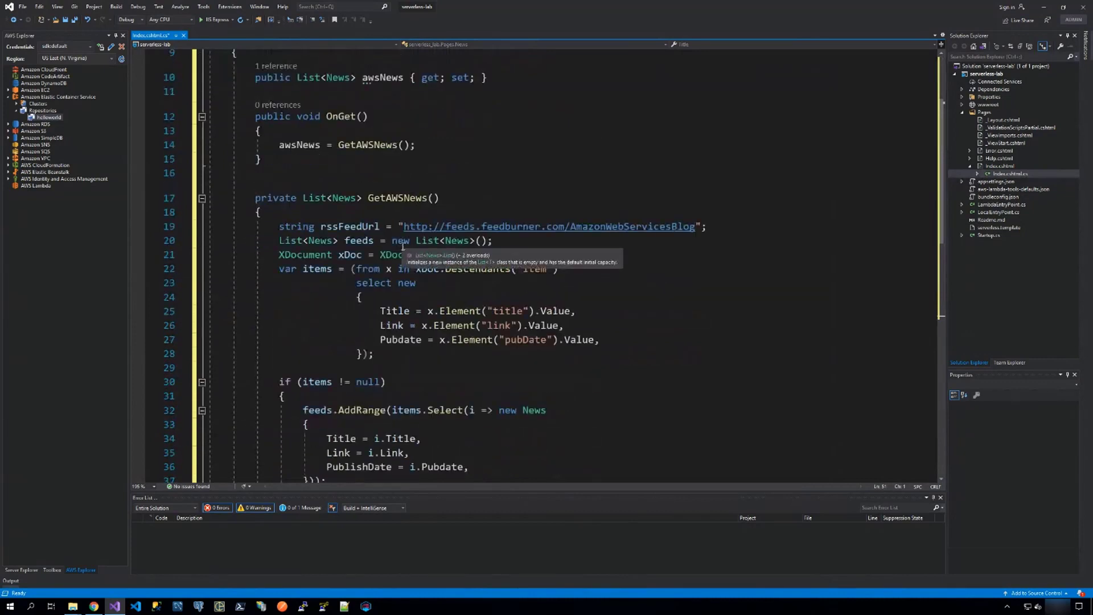
{"action": "scroll", "coordinate": [403, 246], "scroll_direction": "up", "scroll_amount": 2}
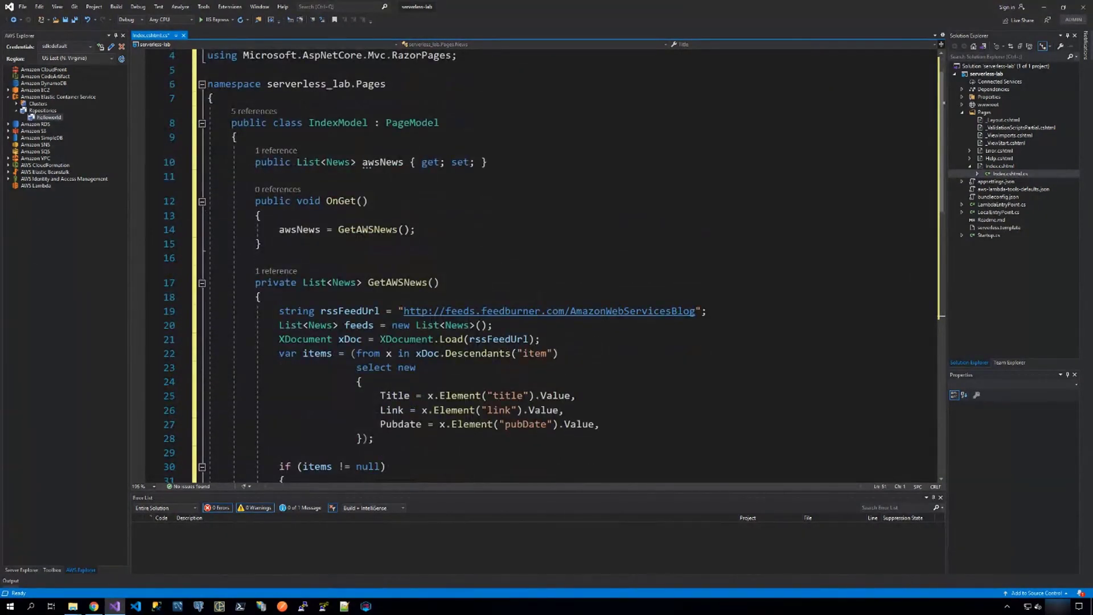
Open Index.cshtml, replace all its content with the guide's AWS News markup that loops over Model.awsNews, and save the files.
{"action": "left_click", "coordinate": [991, 167]}
{"action": "key", "text": "Return"}
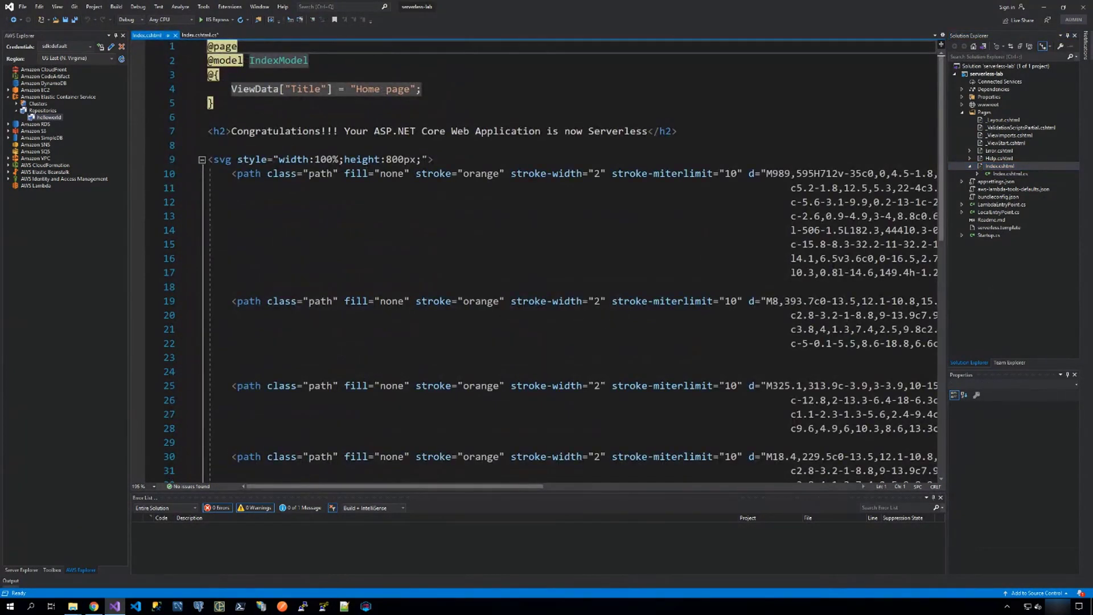
{"action": "left_click", "coordinate": [367, 221]}
{"action": "key", "text": "ctrl+a"}
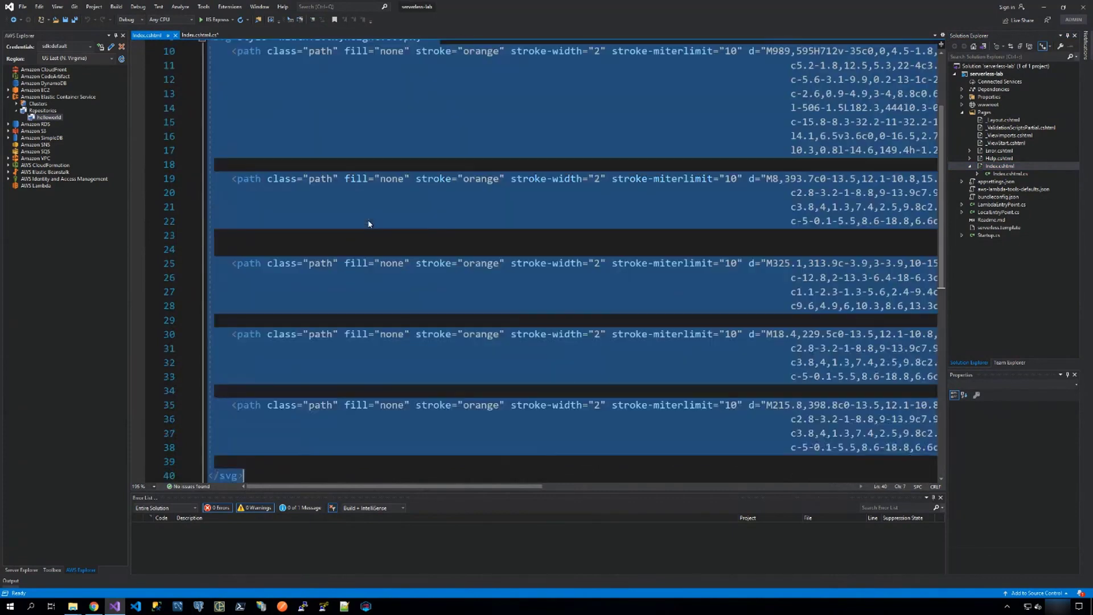
{"action": "key", "text": "ctrl+v"}
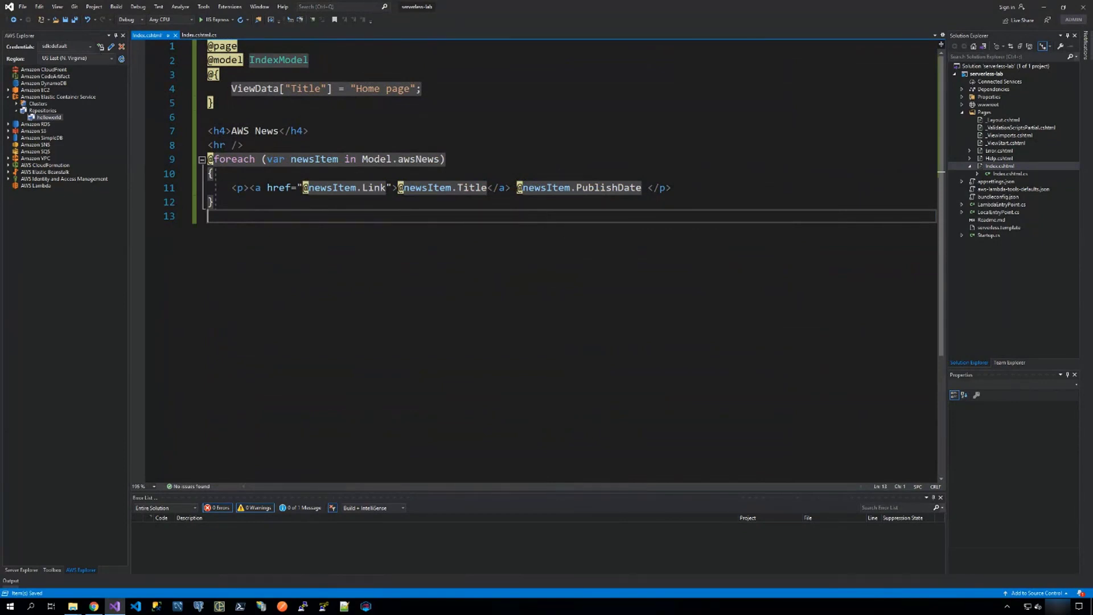
Run the serverless-lab project locally in IIS Express to check the AWS News page, and close the browser.
{"action": "left_click", "coordinate": [209, 21]}
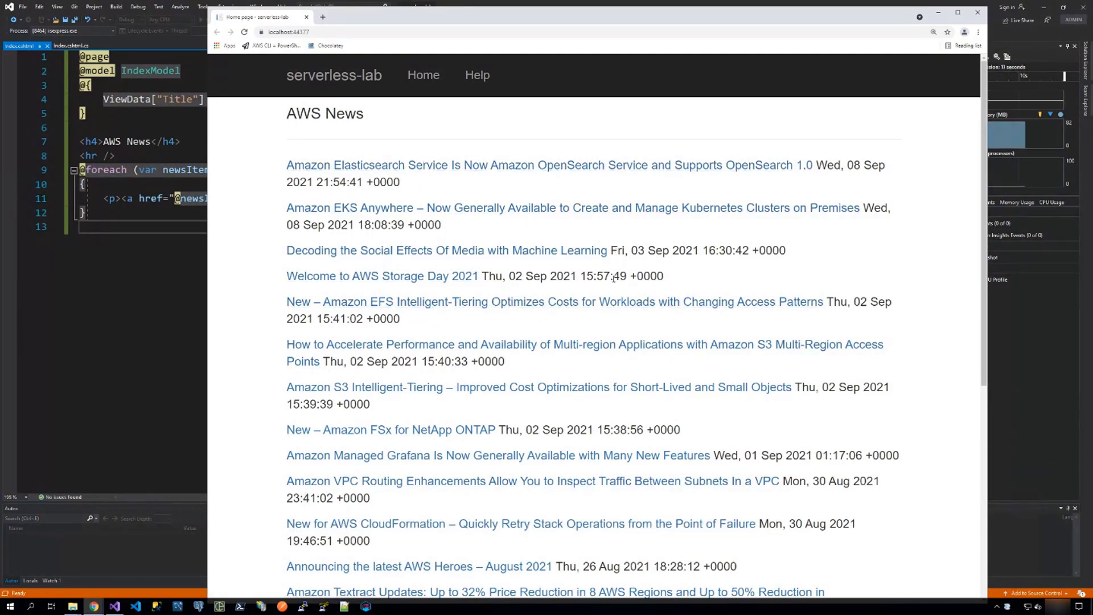
{"action": "left_click", "coordinate": [980, 16]}
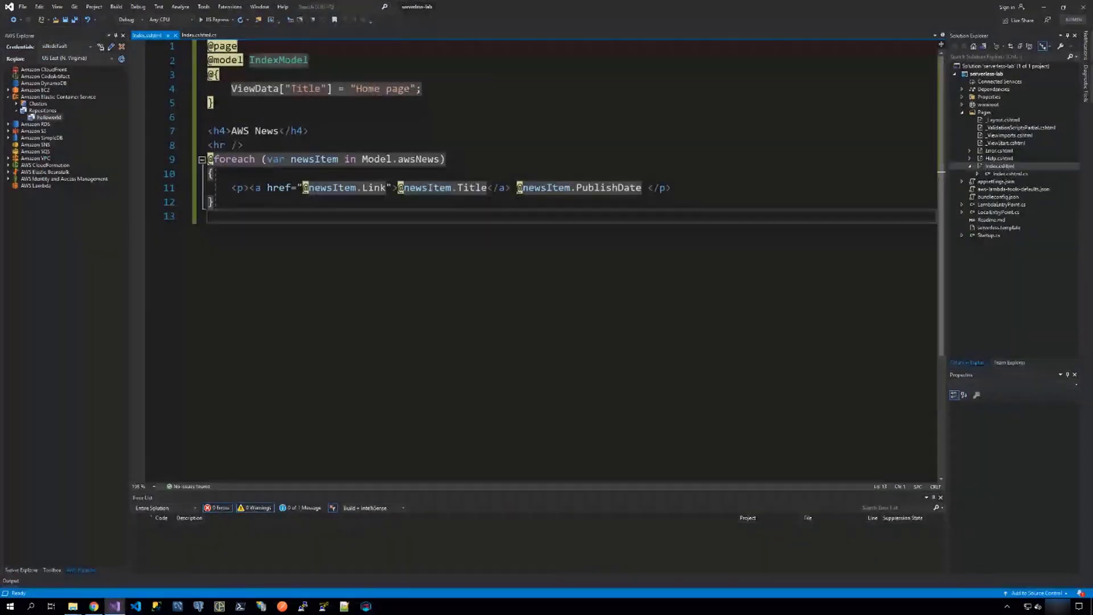
Check the workshop guide's publishing instructions and start Publish to AWS Lambda for the serverless-lab project.
{"action": "left_click_drag", "start_coordinate": [1092, 30], "coordinate": [526, 30]}
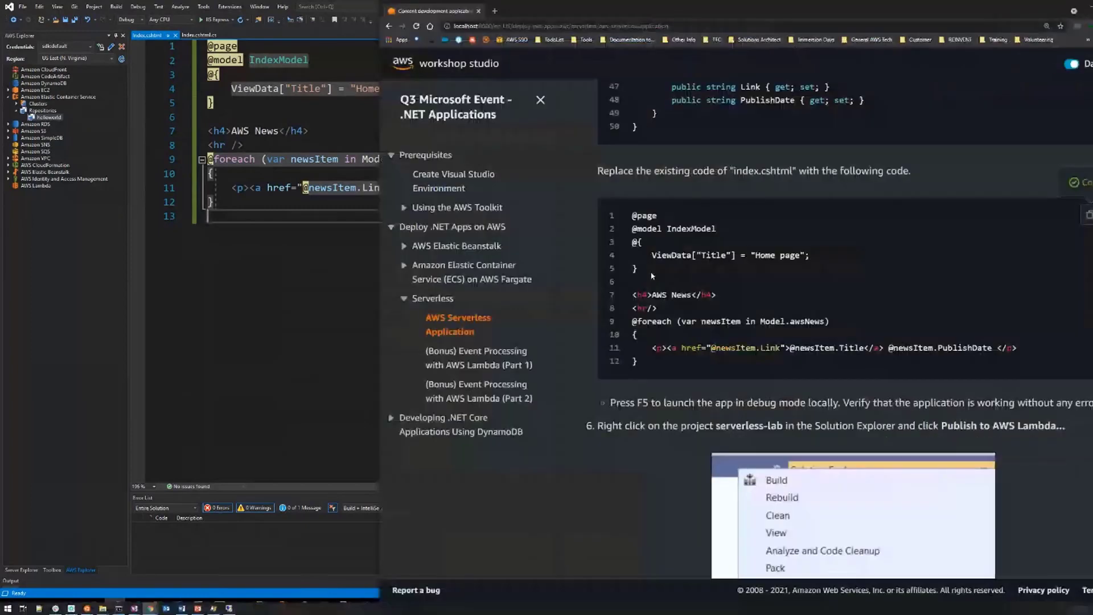
{"action": "scroll", "coordinate": [653, 275], "scroll_direction": "down", "scroll_amount": 5}
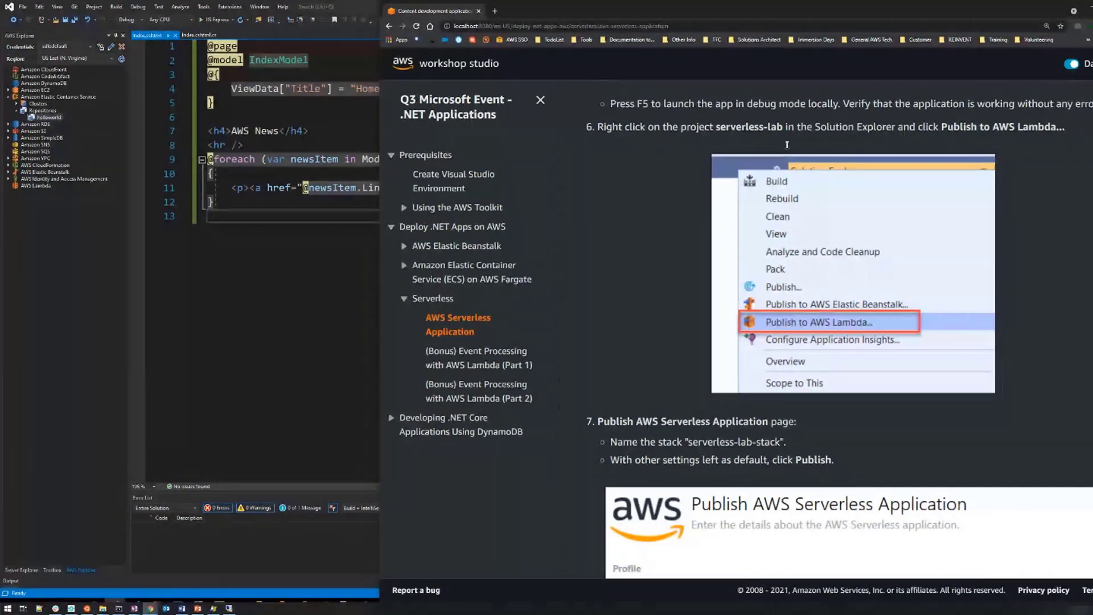
{"action": "left_click_drag", "start_coordinate": [807, 17], "coordinate": [865, 17]}
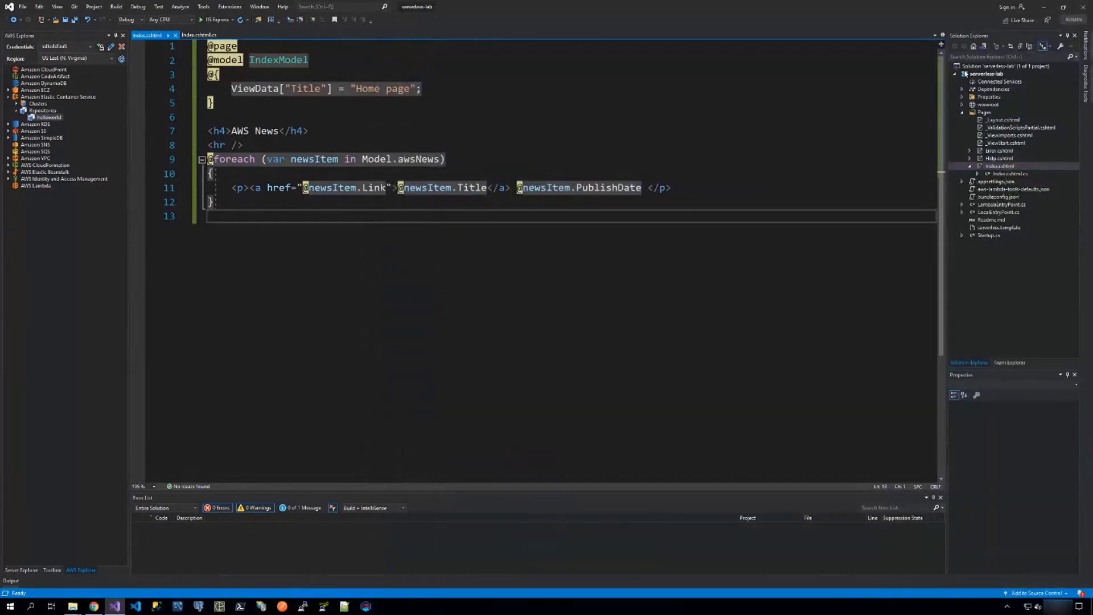
{"action": "right_click", "coordinate": [972, 74]}
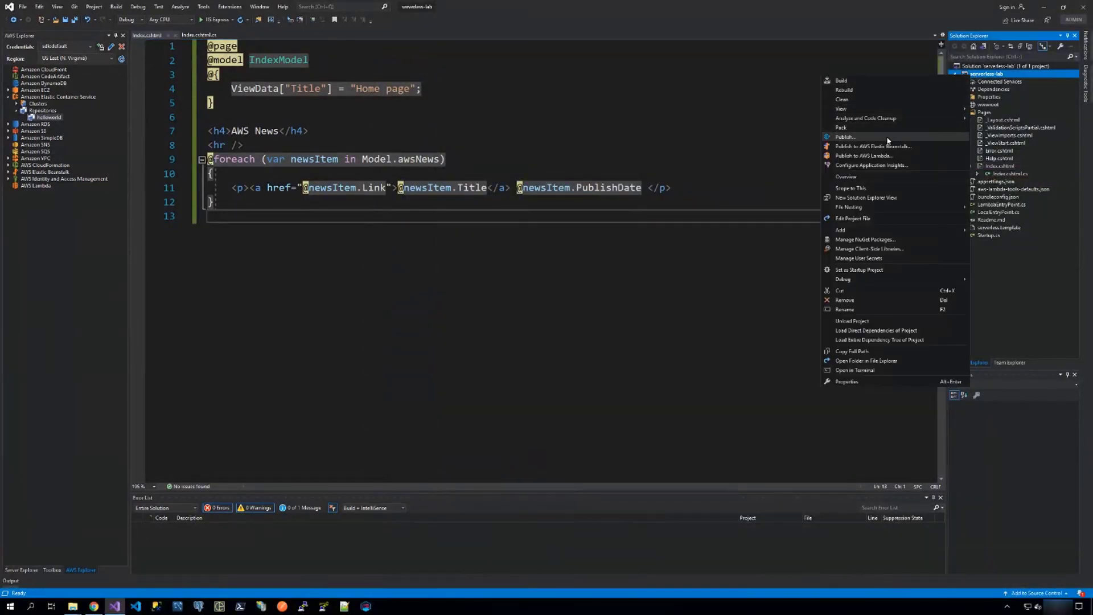
{"action": "left_click", "coordinate": [864, 156]}
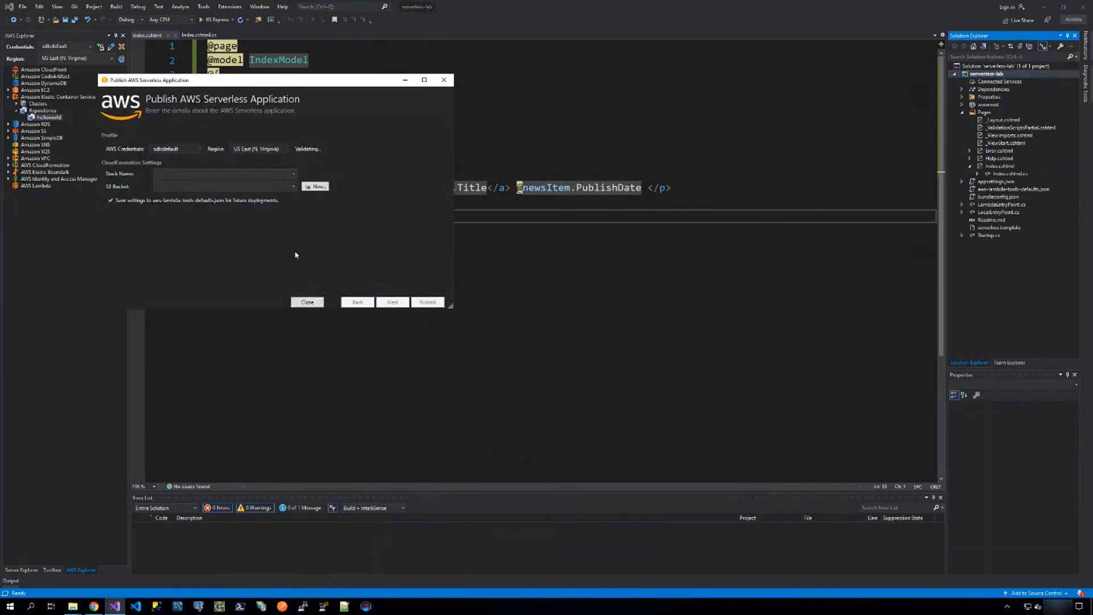
{"action": "left_click_drag", "start_coordinate": [248, 85], "coordinate": [639, 84]}
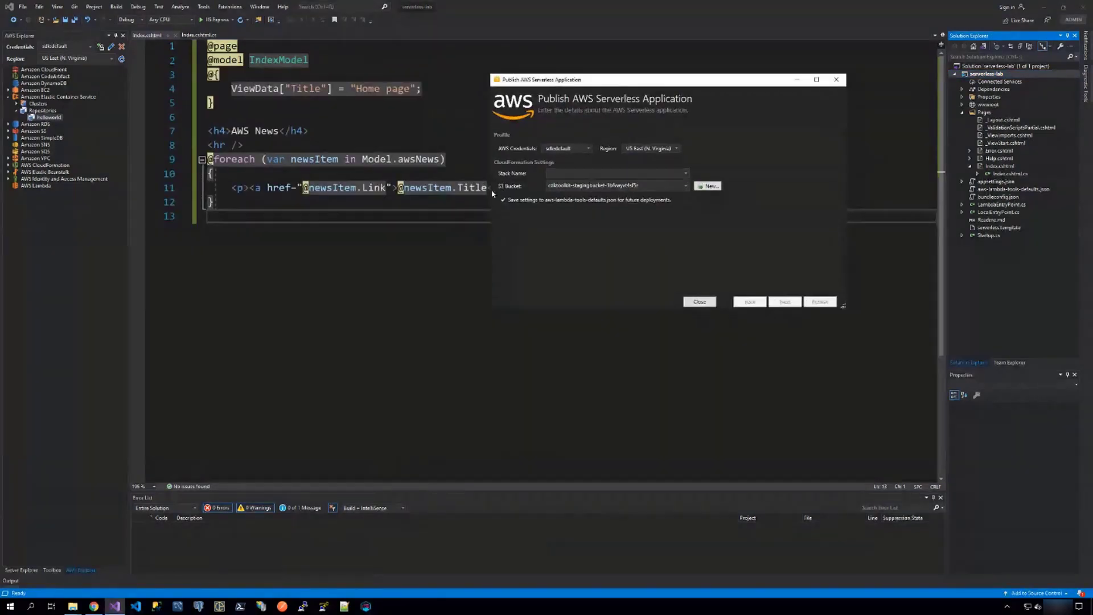
Name the CloudFormation stack serverless-lab-stack, keep the preselected staging S3 bucket, and publish the serverless application.
{"action": "left_click", "coordinate": [556, 174]}
{"action": "type", "text": "serverless-lab-stack"}
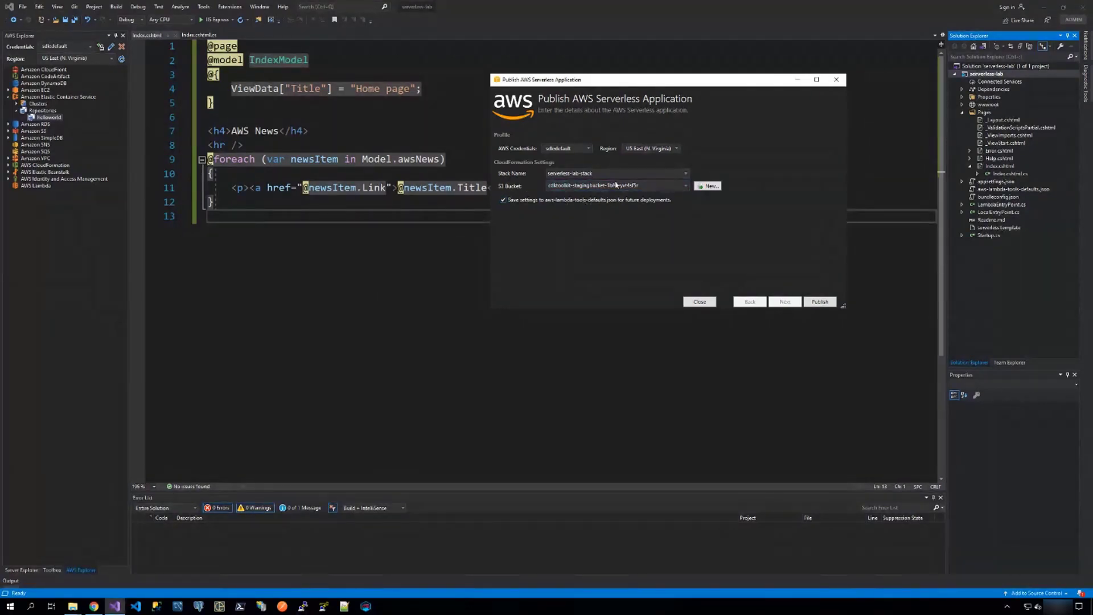
{"action": "left_click", "coordinate": [686, 186]}
{"action": "left_click", "coordinate": [686, 186]}
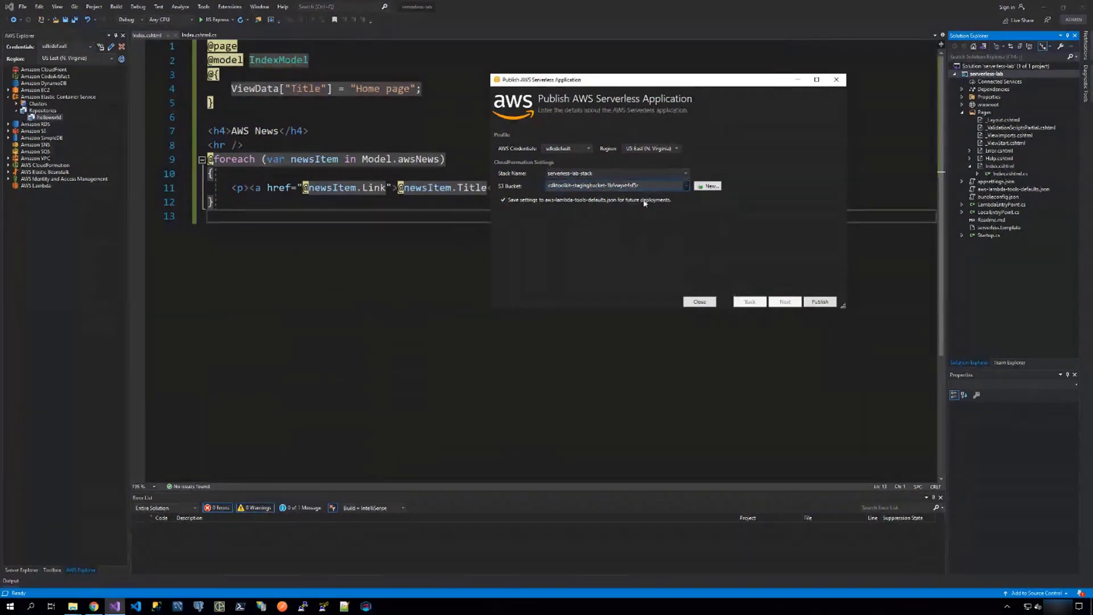
{"action": "left_click", "coordinate": [819, 302]}
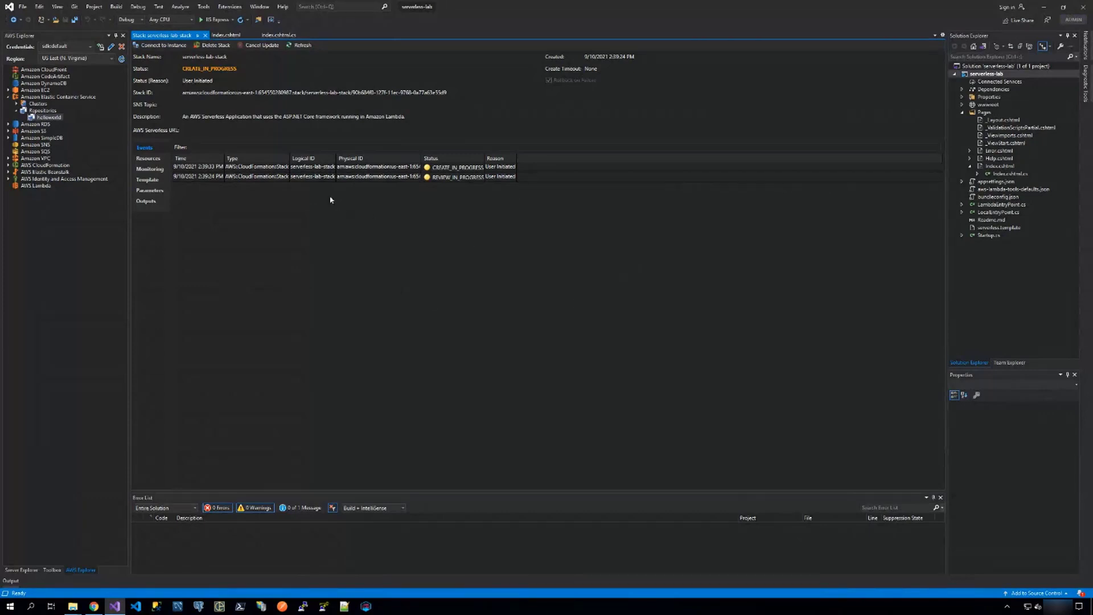
Monitor the serverless-lab-stack creation through its events and its template resources.
{"action": "left_click", "coordinate": [245, 176]}
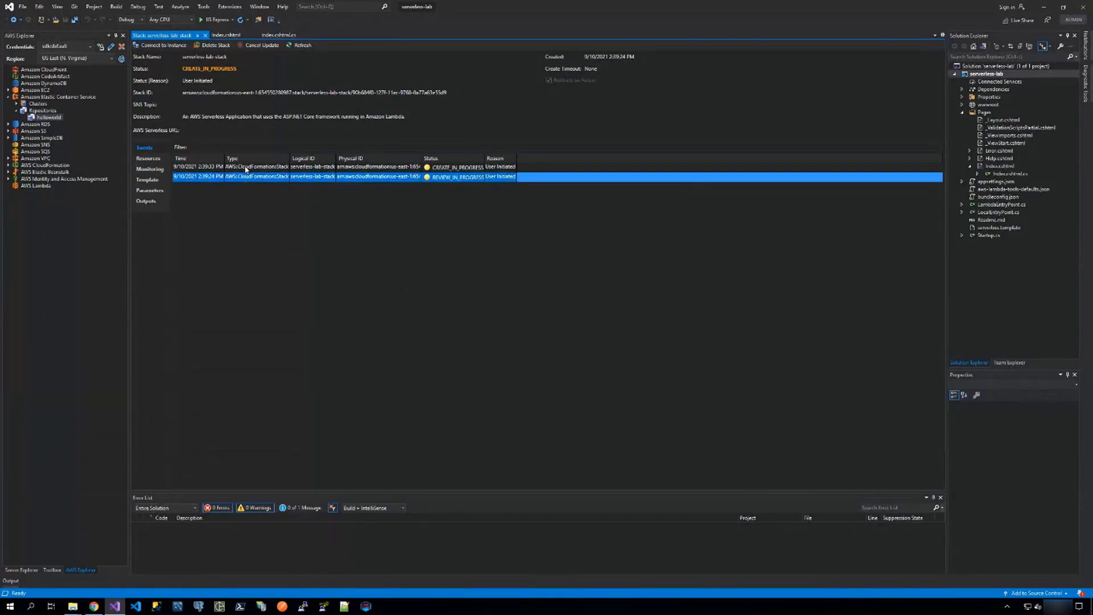
{"action": "left_click", "coordinate": [246, 167]}
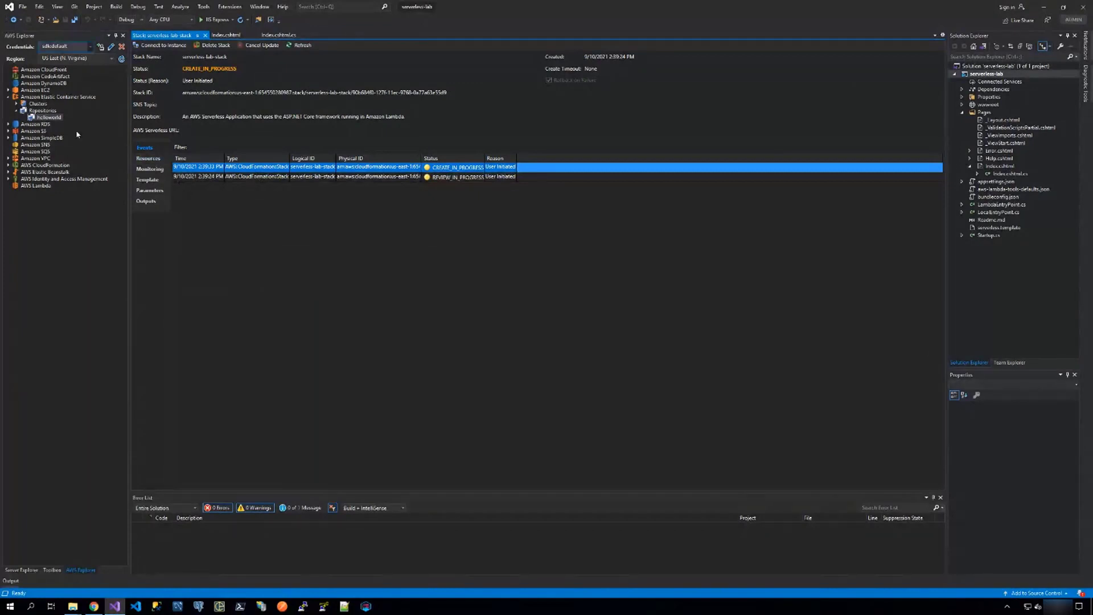
{"action": "left_click", "coordinate": [143, 158]}
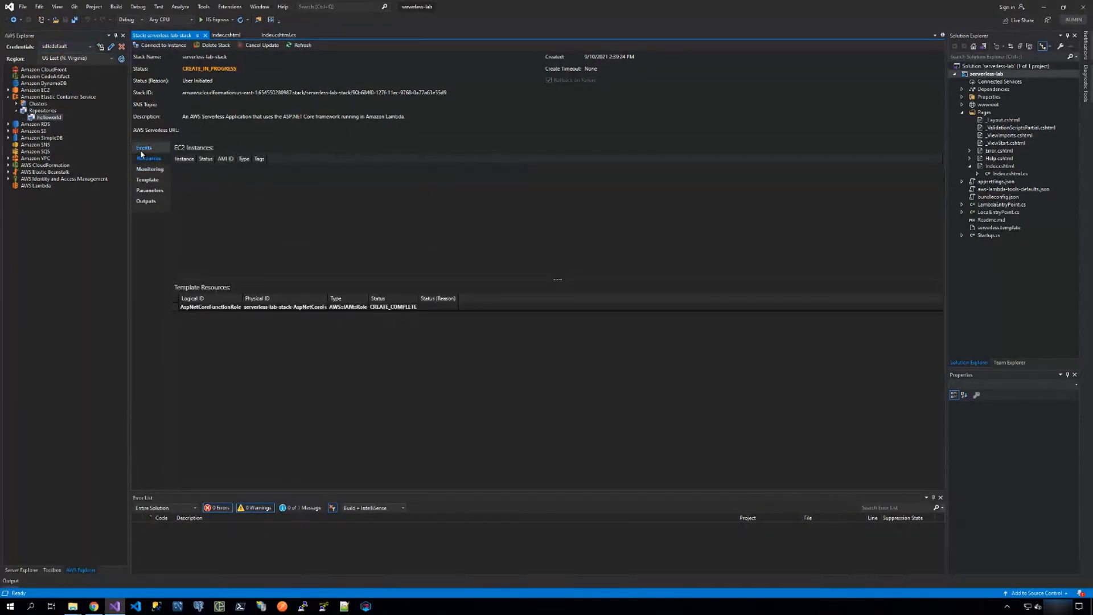
{"action": "left_click", "coordinate": [142, 151]}
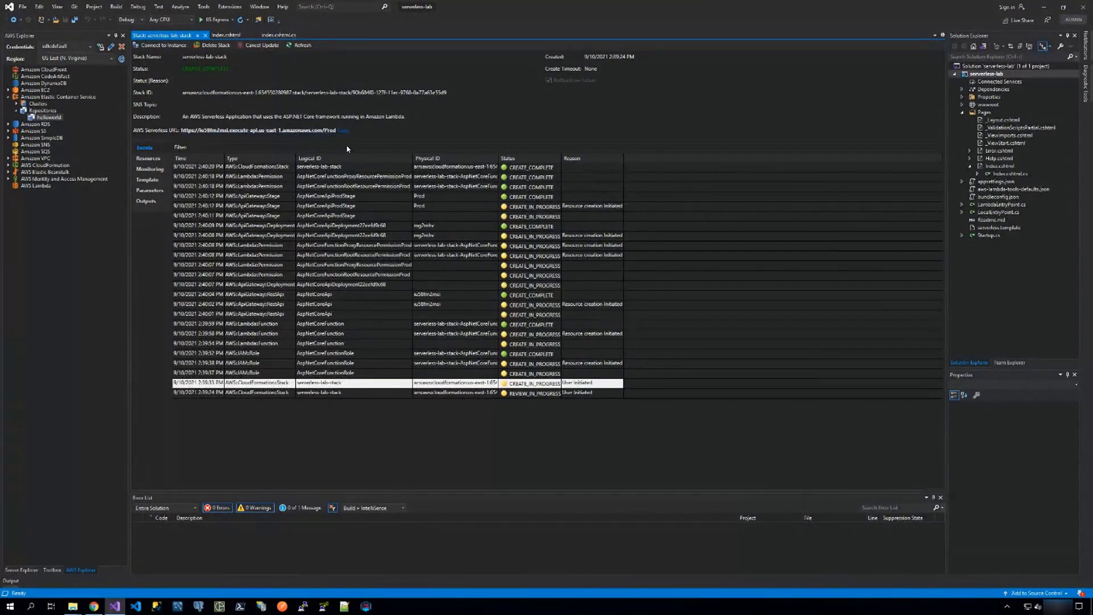
Review the stack's template resources, including the REST API, Lambda function, IAM role and Lambda permissions.
{"action": "left_click", "coordinate": [143, 160]}
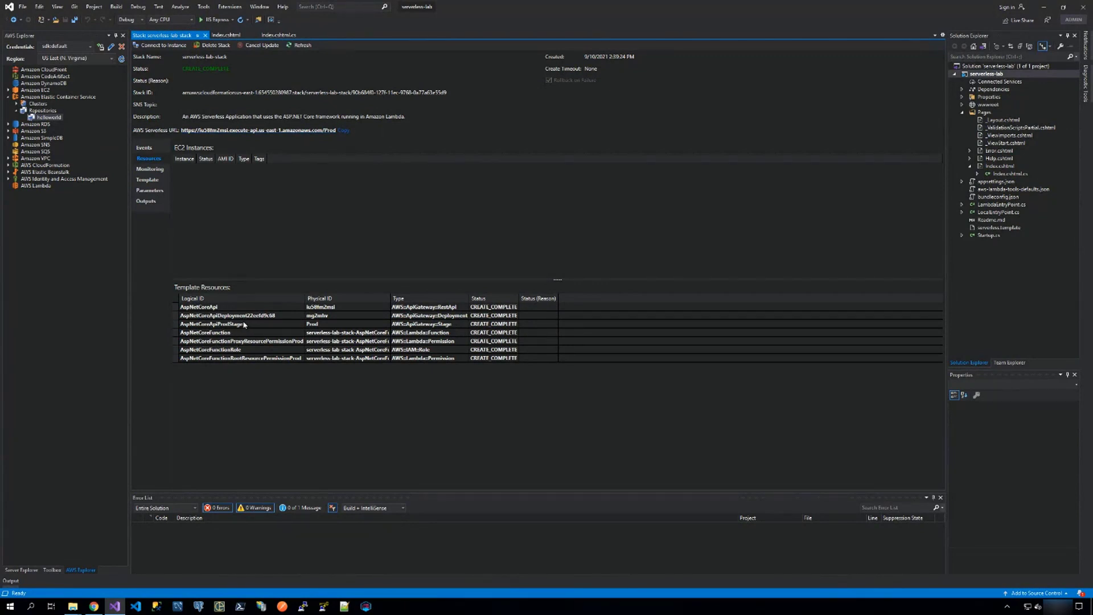
{"action": "left_click", "coordinate": [191, 308]}
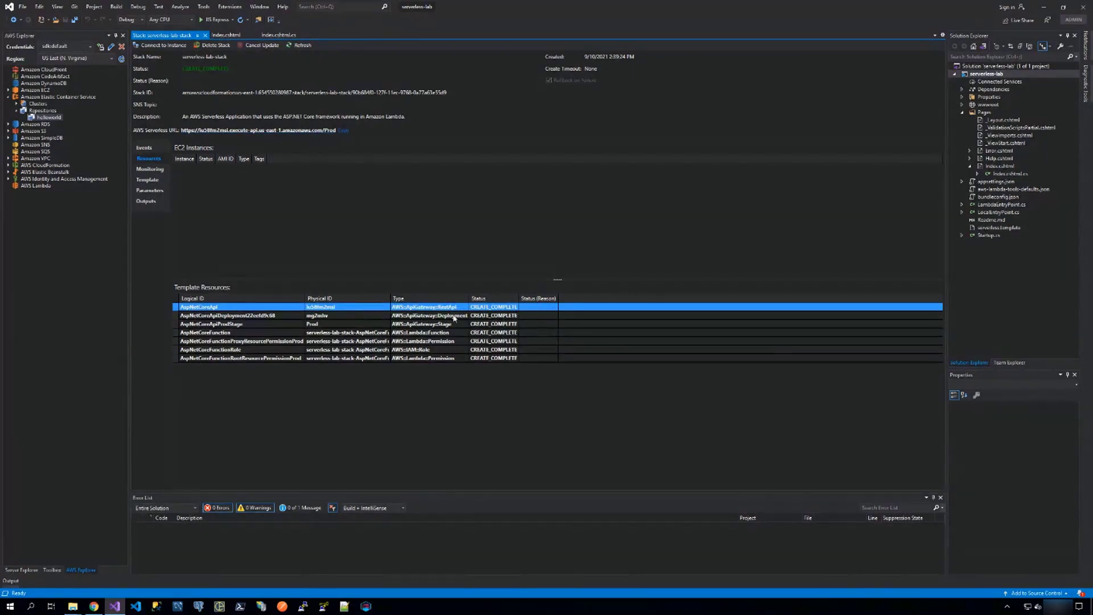
{"action": "left_click", "coordinate": [447, 332]}
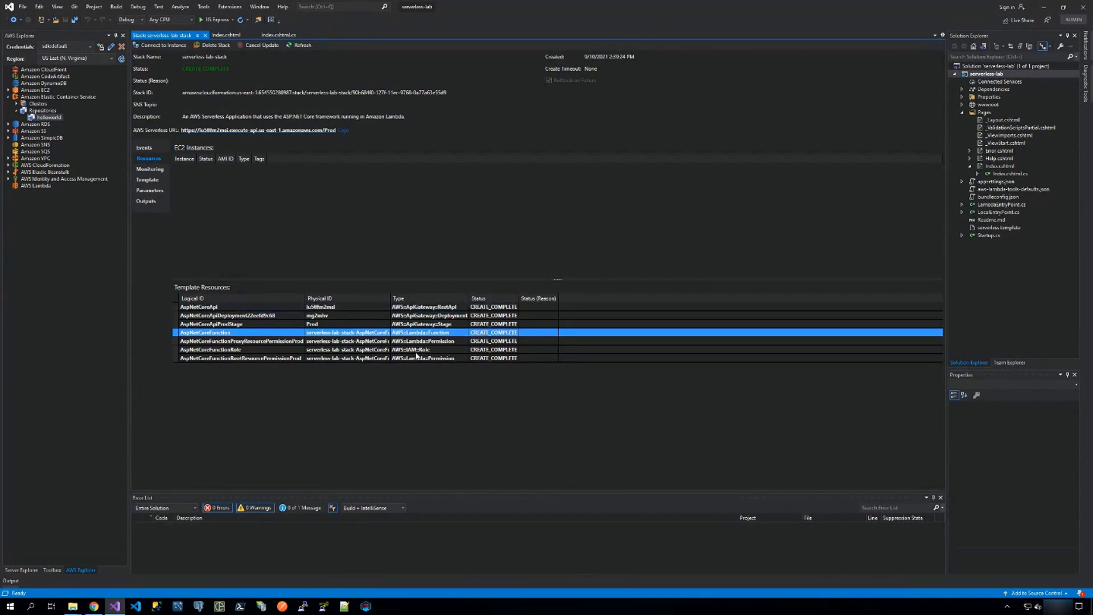
{"action": "left_click", "coordinate": [417, 349]}
{"action": "left_click", "coordinate": [420, 341]}
{"action": "left_click", "coordinate": [422, 358]}
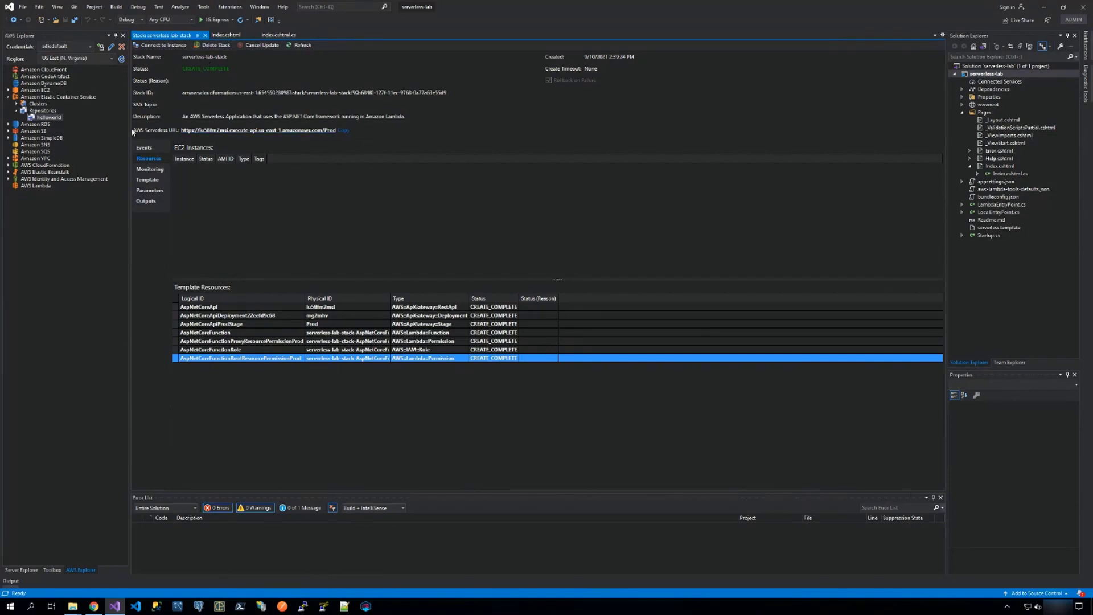
Copy the stack's AWS Serverless URL, open the deployed app in the browser to check the AWS News page, and minimize the browser.
{"action": "left_click", "coordinate": [344, 131]}
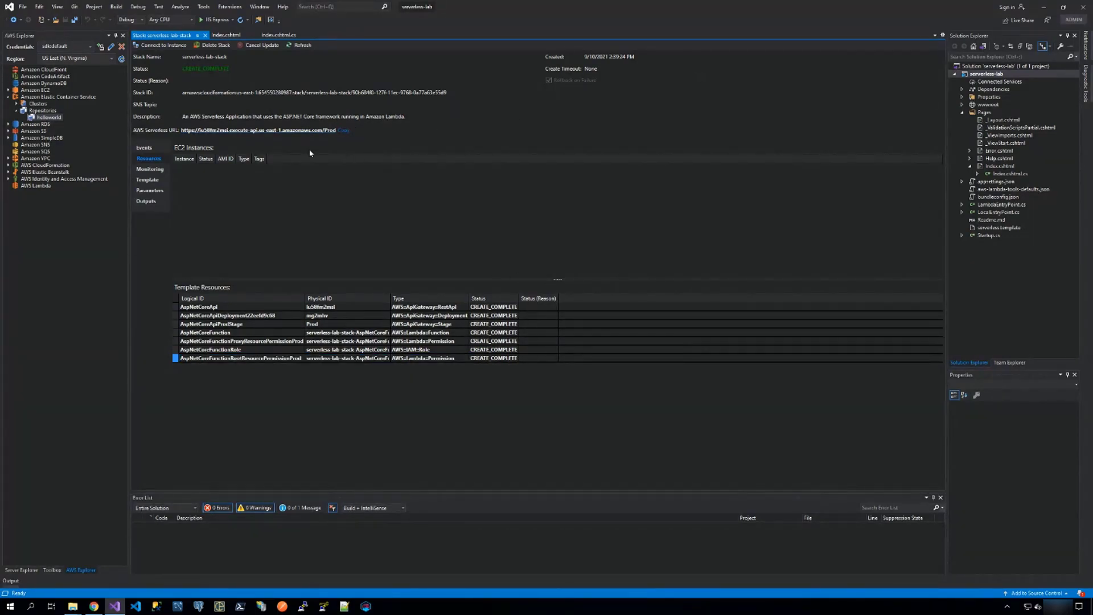
{"action": "left_click", "coordinate": [293, 130]}
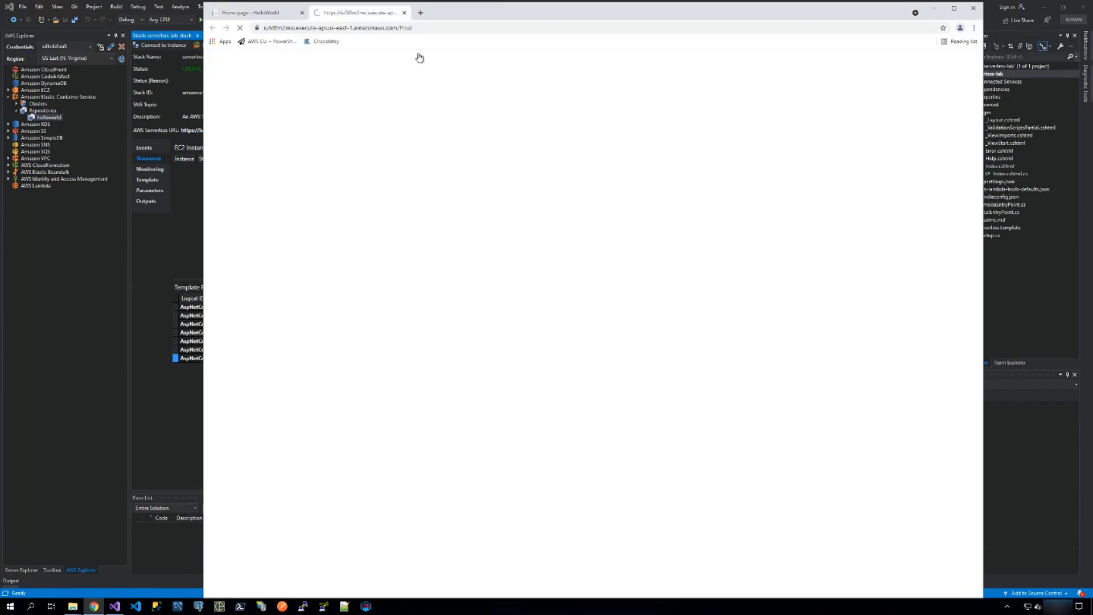
{"action": "scroll", "coordinate": [510, 218], "scroll_direction": "up", "scroll_amount": 3}
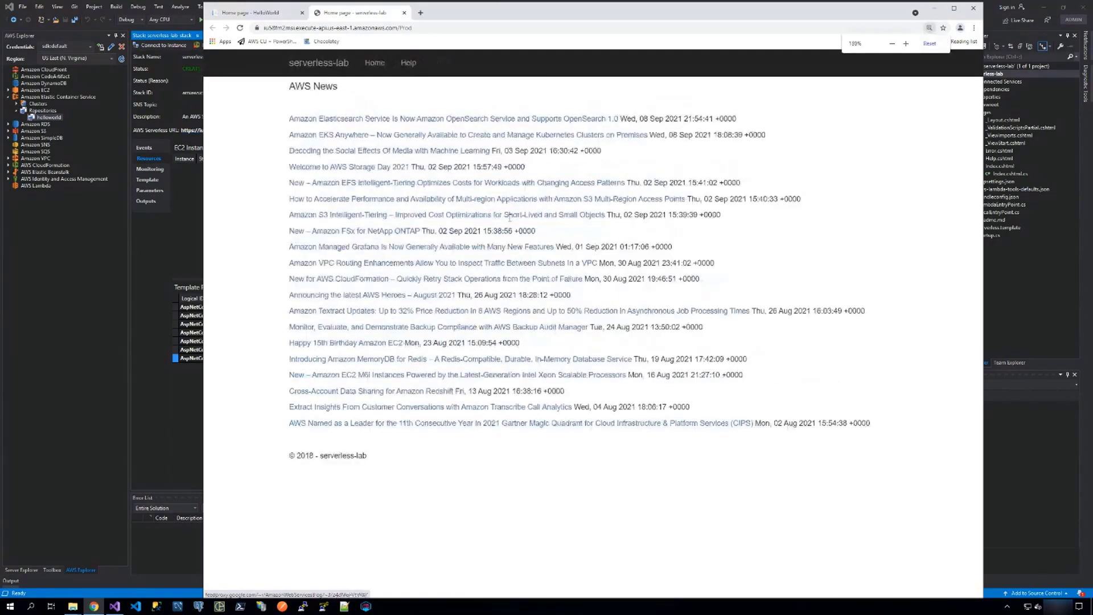
{"action": "scroll", "coordinate": [510, 218], "scroll_direction": "up", "scroll_amount": 1}
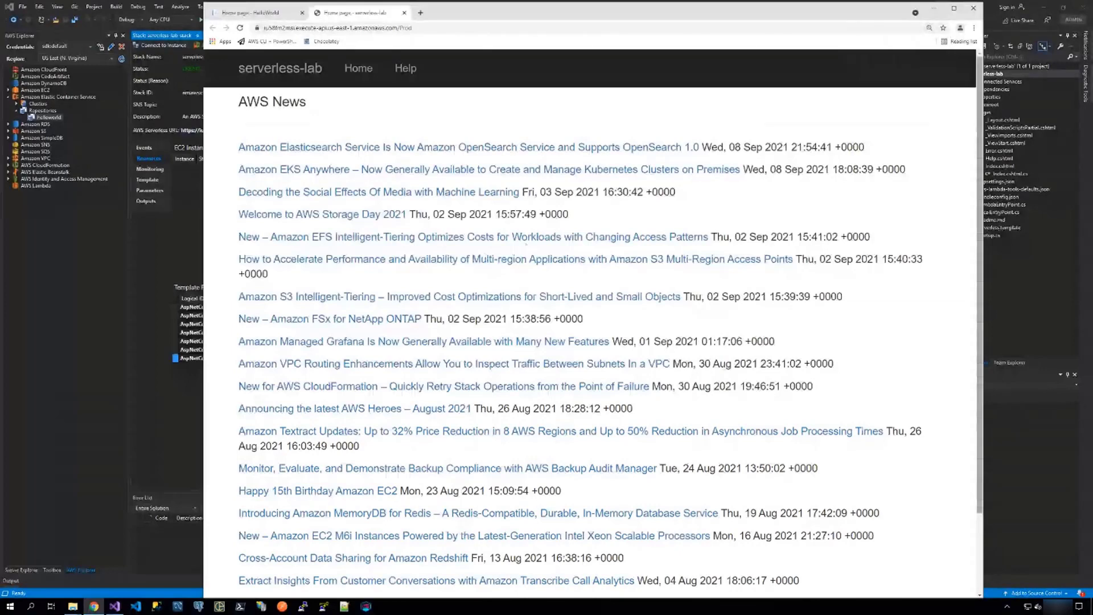
{"action": "left_click", "coordinate": [934, 8]}
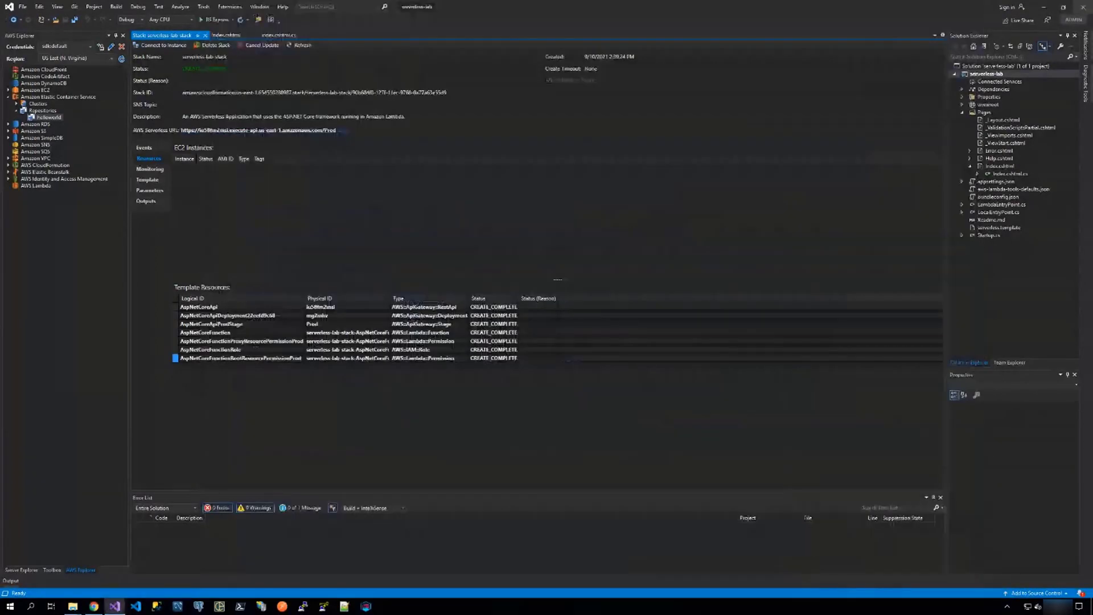
Review the workshop guide's explanation of the created resources and the lab conclusion, and minimize the guide.
{"action": "left_click_drag", "start_coordinate": [1092, 27], "coordinate": [536, 15]}
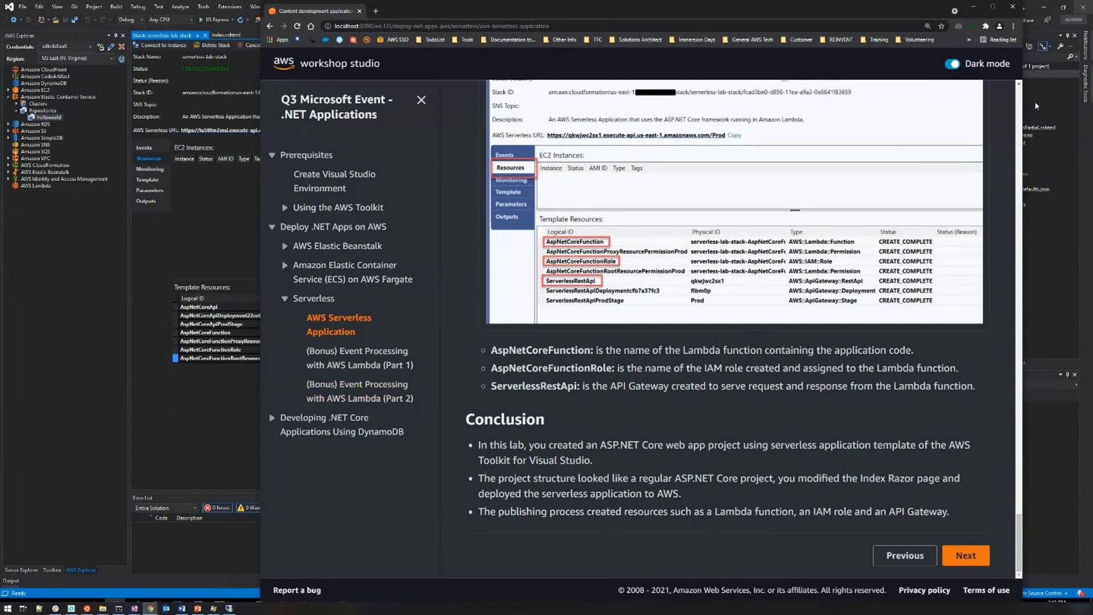
{"action": "left_click", "coordinate": [972, 7]}
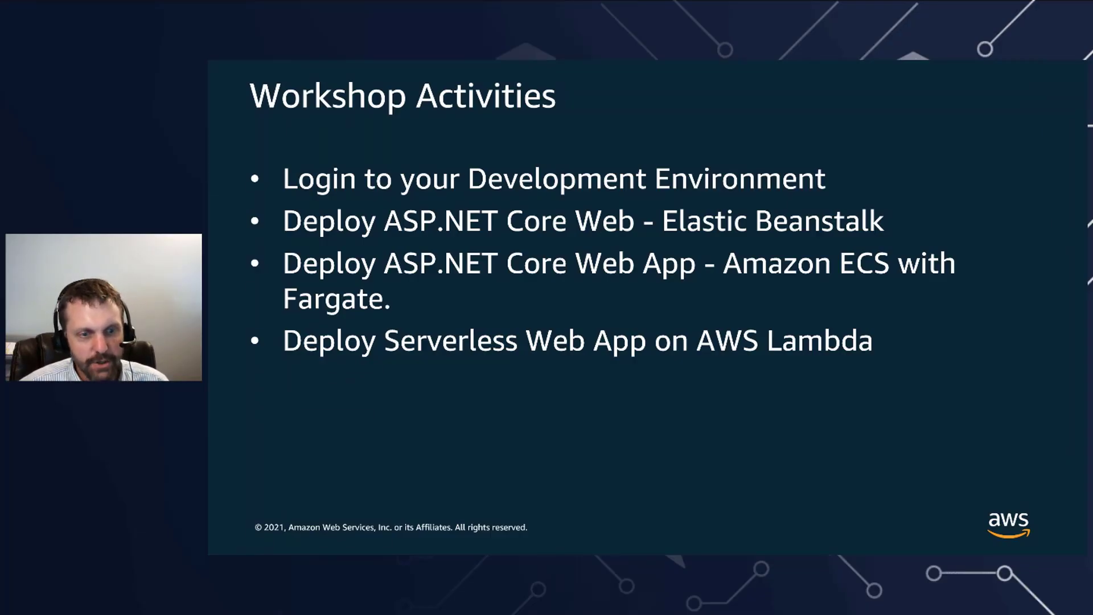
{"action": "key", "text": "Right"}
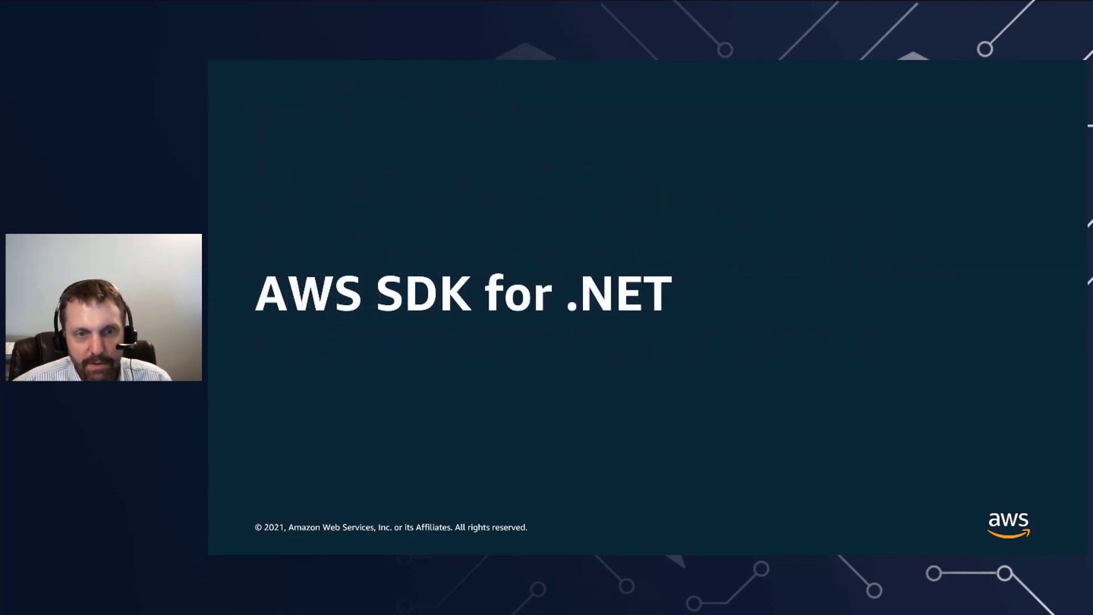